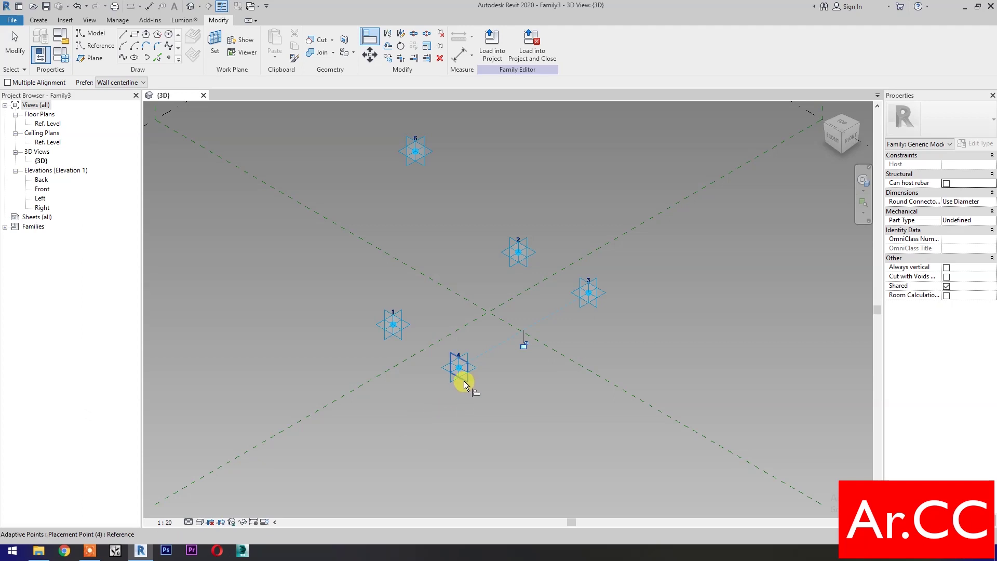
Step: Undo the last alignment, connect adaptive points 2 and 5 with a spline, and make it a reference line
{"action": "key", "text": "ctrl+z"}
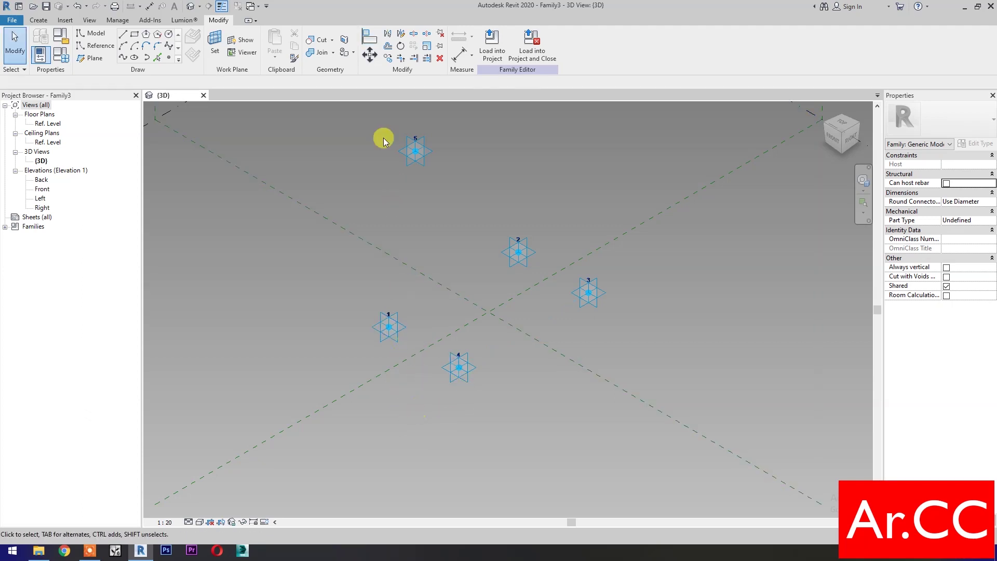
{"action": "left_click_drag", "start_coordinate": [378, 117], "coordinate": [533, 305]}
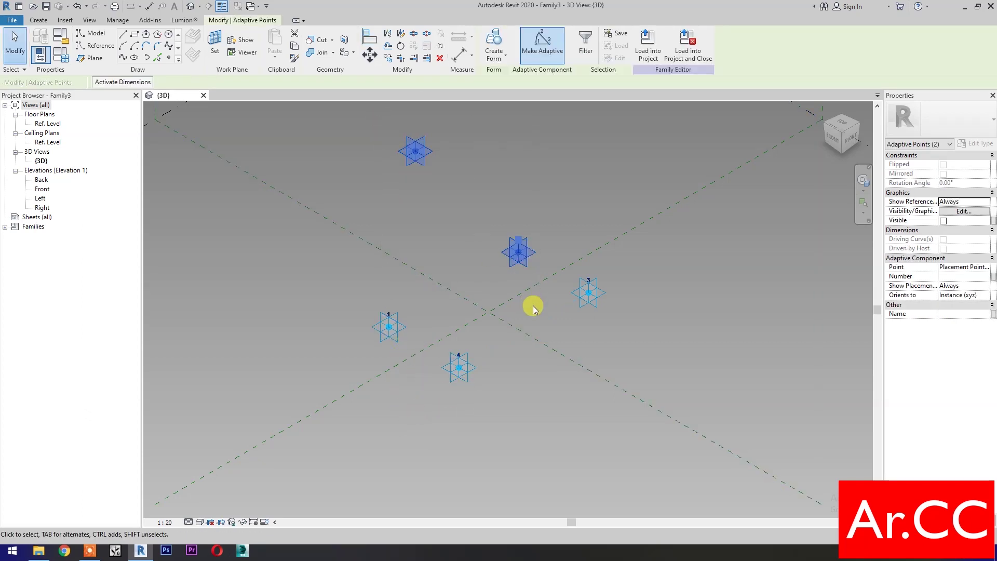
{"action": "left_click", "coordinate": [123, 58]}
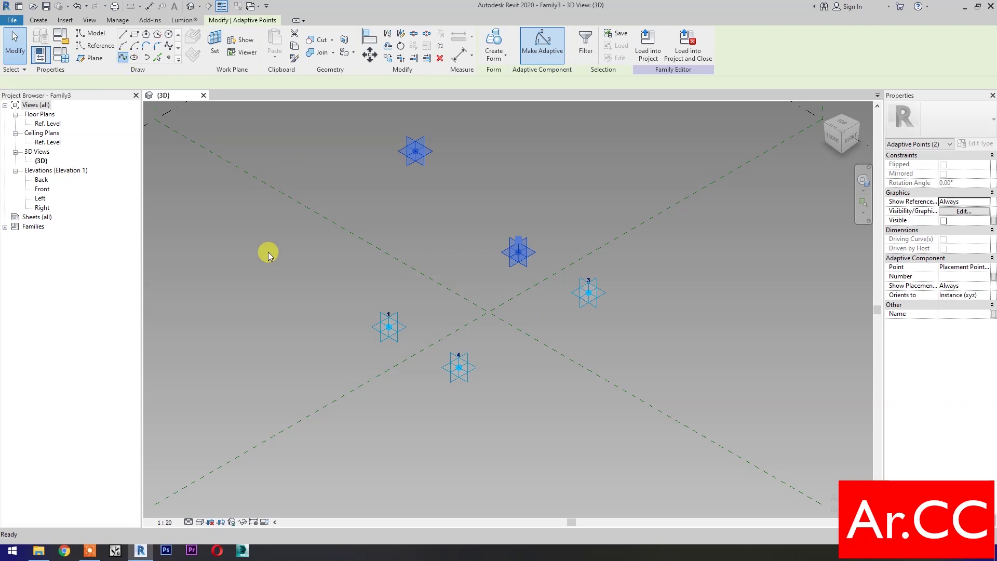
{"action": "left_click", "coordinate": [943, 240]}
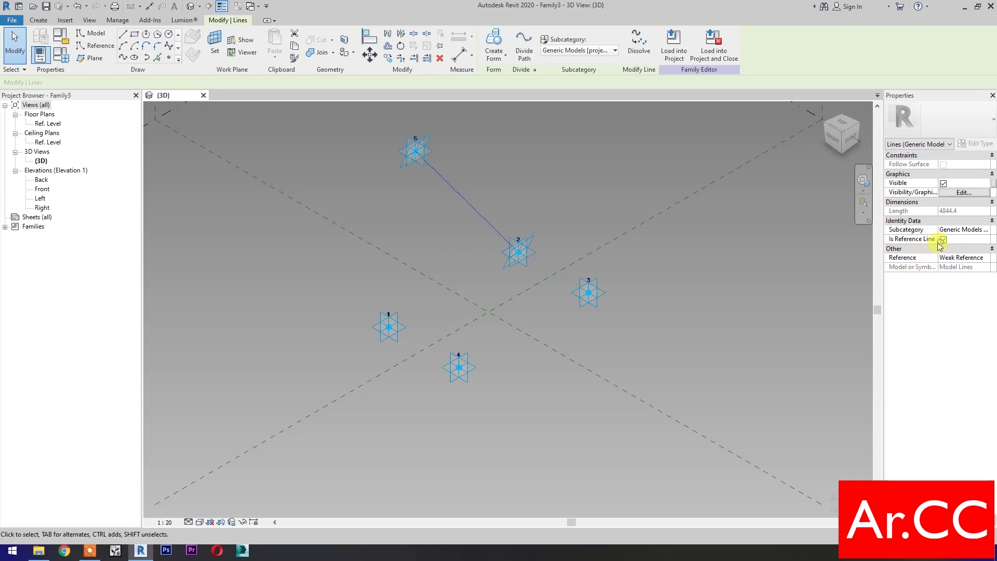
{"action": "left_click", "coordinate": [502, 398]}
Step: Set the reference line between points 2 and 5 as work plane and place an aligned dimension between the two points
{"action": "key", "text": "d"}
{"action": "key", "text": "i"}
{"action": "left_click", "coordinate": [220, 60]}
{"action": "left_click", "coordinate": [455, 184]}
{"action": "key", "text": "d"}
{"action": "key", "text": "i"}
{"action": "left_click", "coordinate": [404, 164]}
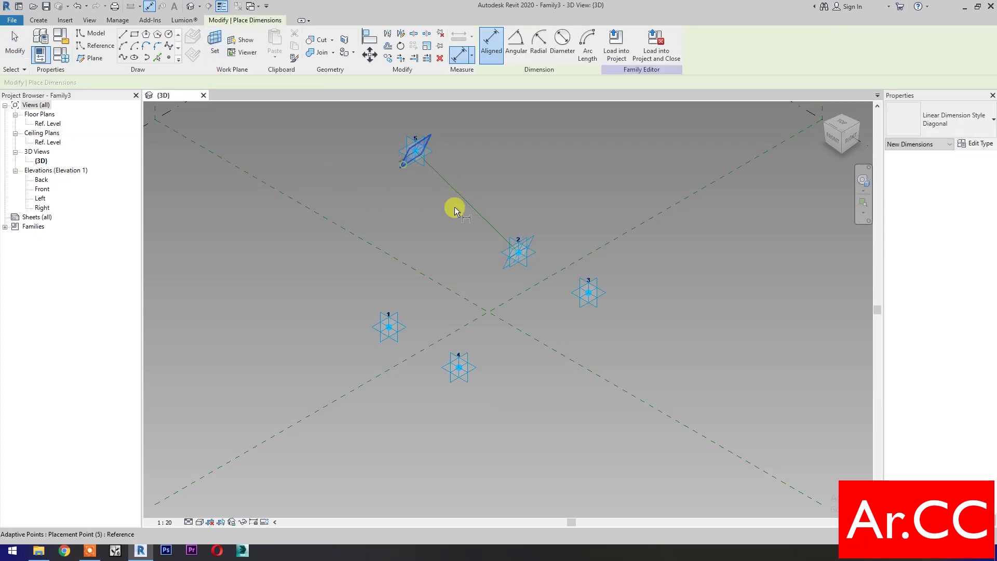
{"action": "left_click", "coordinate": [519, 258]}
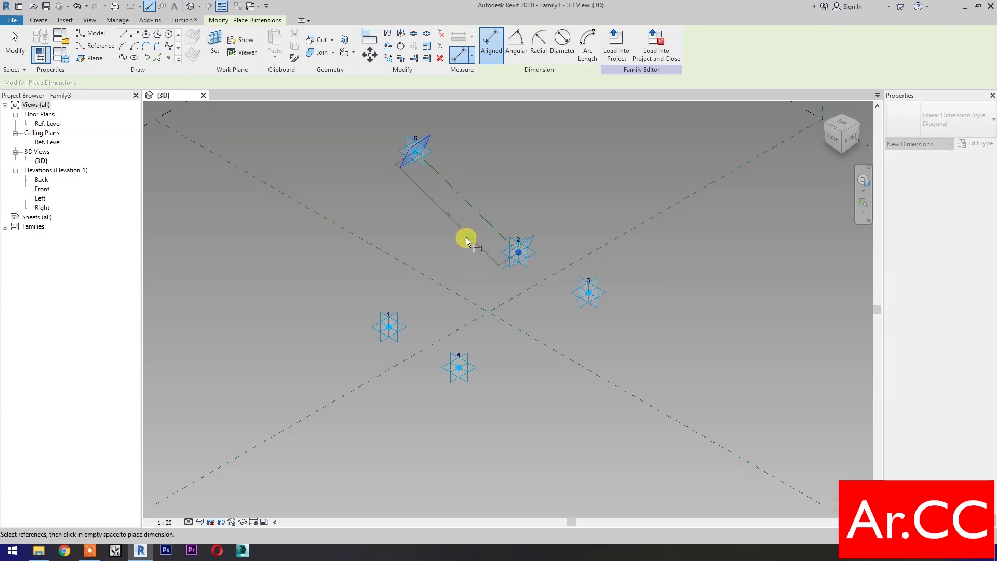
{"action": "left_click", "coordinate": [471, 242]}
{"action": "key", "text": "Escape"}
{"action": "key", "text": "Escape"}
Step: Label the dimension between points 2 and 5 with a new instance reporting parameter named "Attractor Distance"
{"action": "scroll", "coordinate": [462, 239], "scroll_direction": "up", "scroll_amount": 3}
{"action": "middle_click_drag", "start_coordinate": [462, 239], "coordinate": [443, 311]}
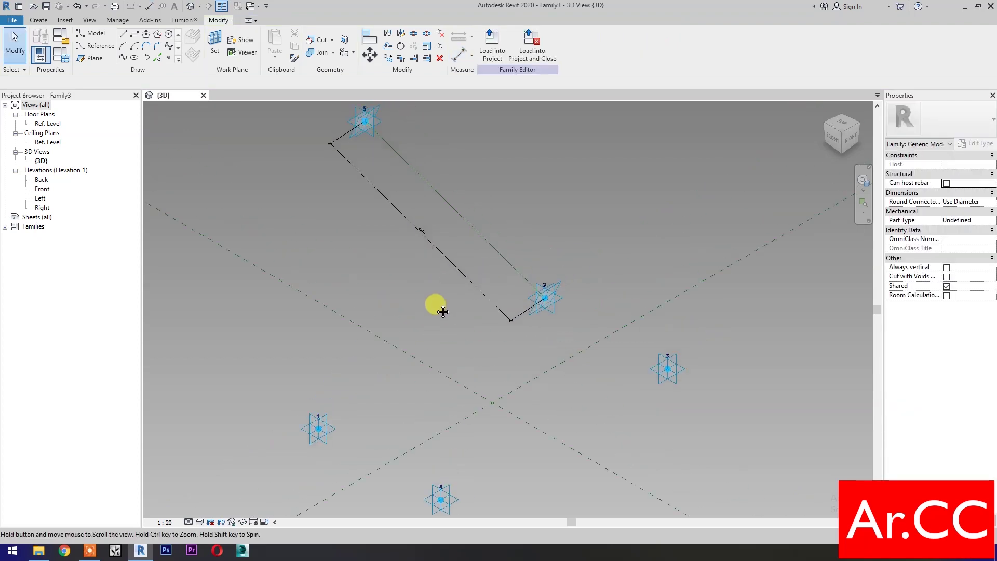
{"action": "left_click", "coordinate": [456, 267]}
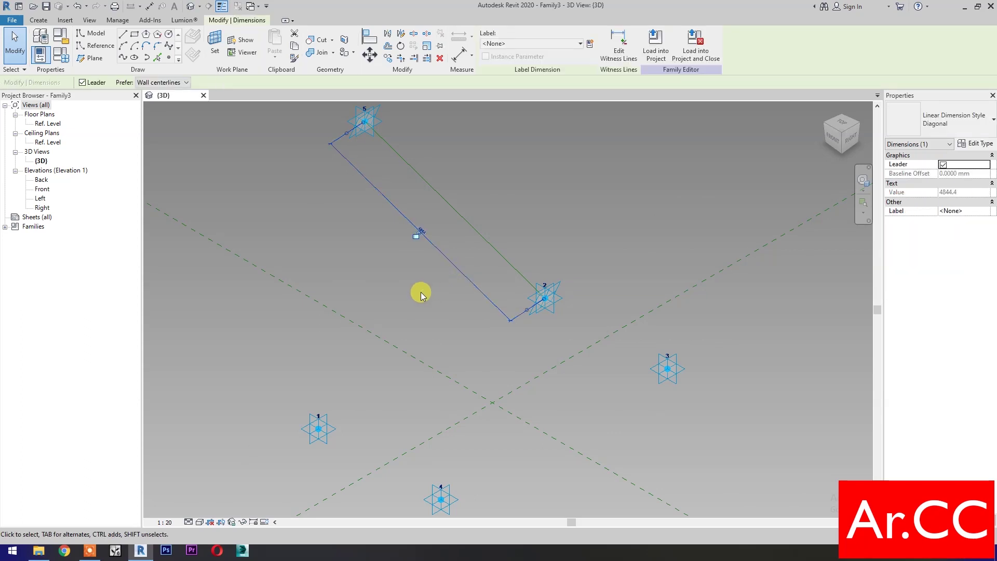
{"action": "left_click", "coordinate": [590, 44]}
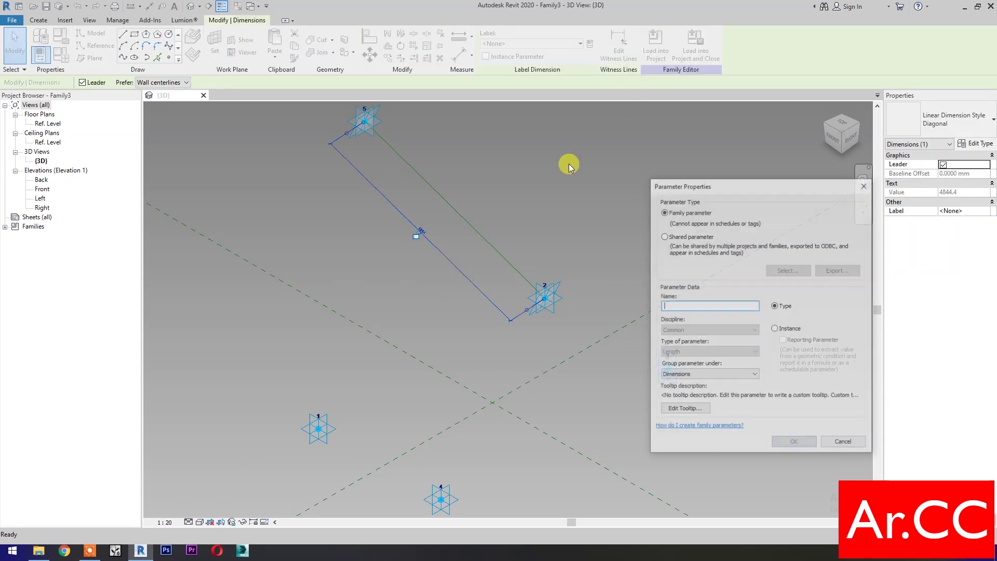
{"action": "left_click", "coordinate": [775, 329]}
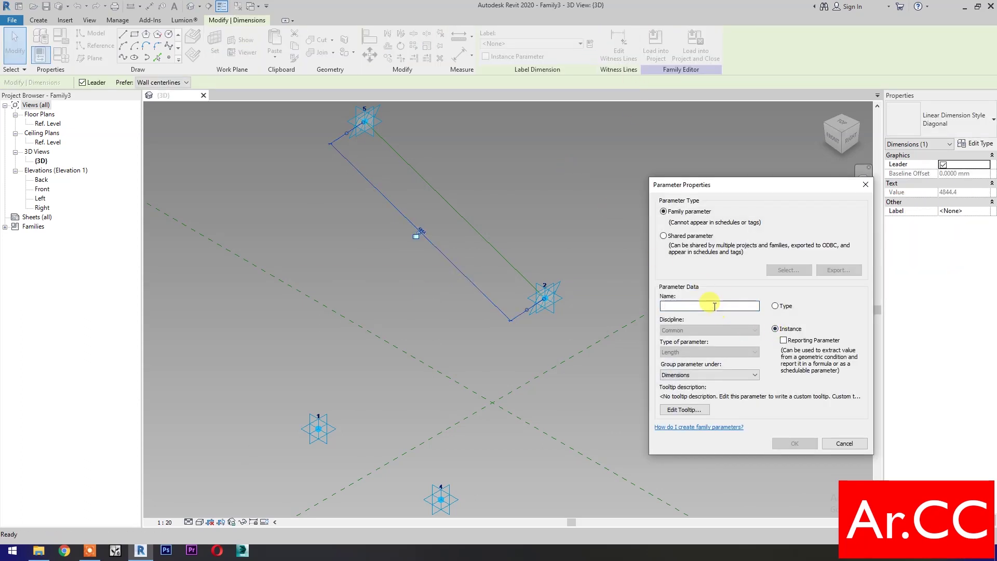
{"action": "left_click", "coordinate": [715, 306]}
{"action": "type", "text": "Attractor Distance"}
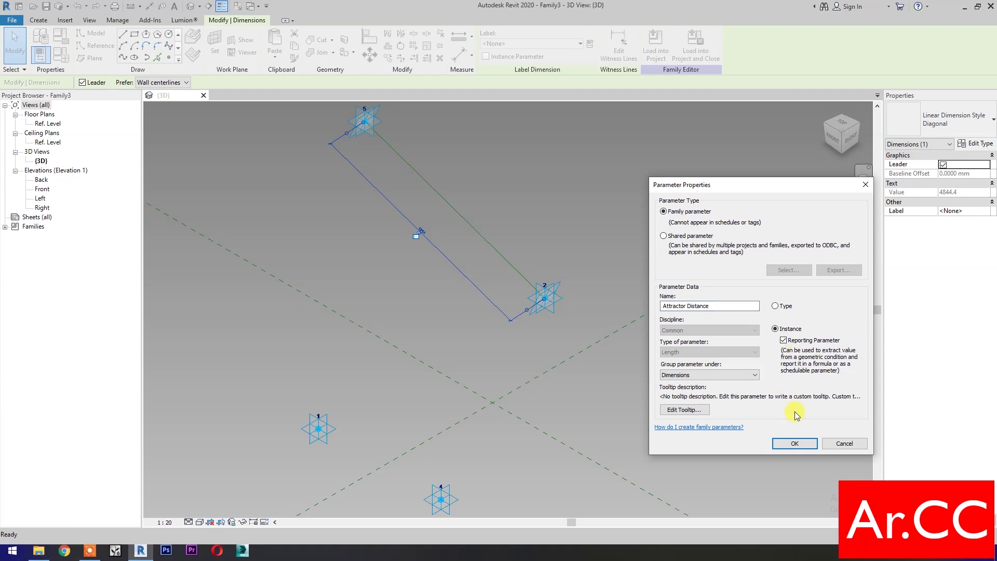
{"action": "left_click", "coordinate": [793, 443]}
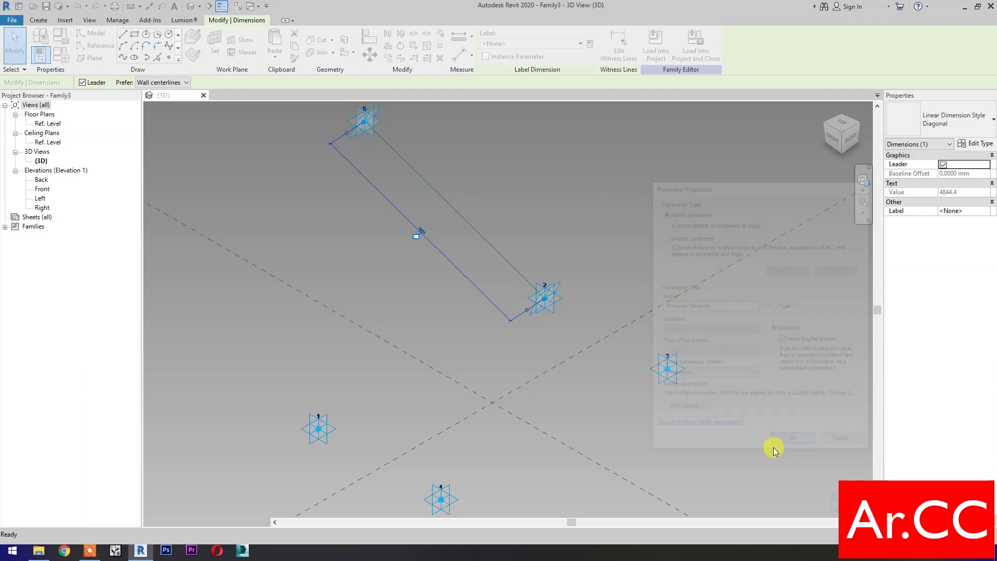
{"action": "left_click", "coordinate": [585, 430]}
Step: Connect adaptive points 3 and 4 with a spline and make it a reference line
{"action": "middle_click_drag", "start_coordinate": [585, 429], "coordinate": [572, 370]}
{"action": "left_click_drag", "start_coordinate": [379, 492], "coordinate": [668, 281]}
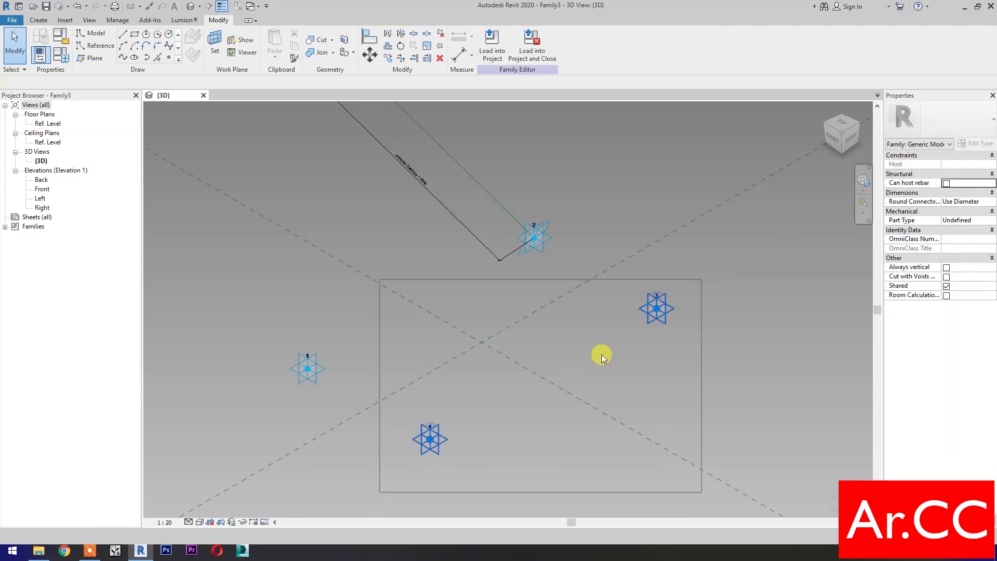
{"action": "left_click", "coordinate": [122, 57]}
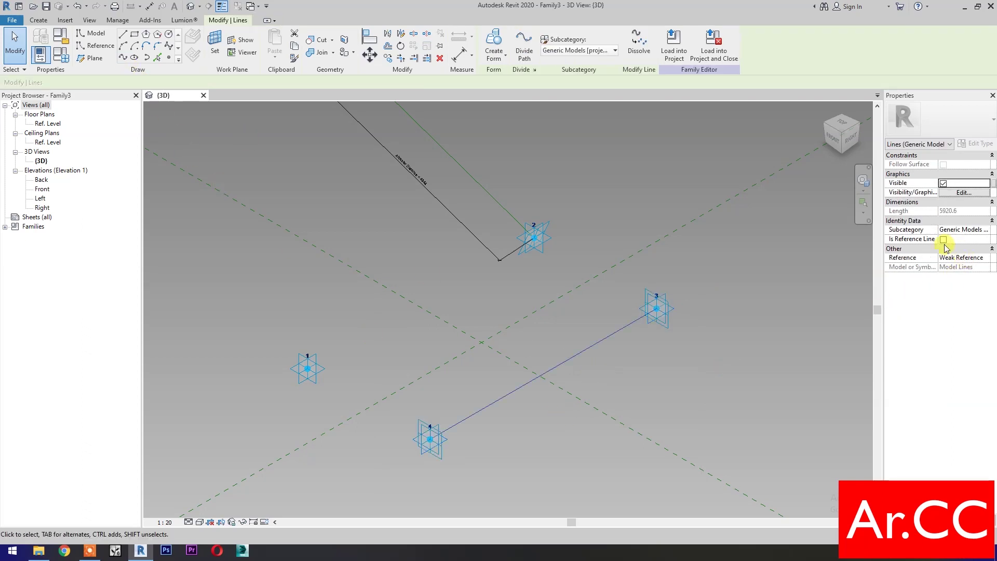
{"action": "left_click", "coordinate": [943, 240]}
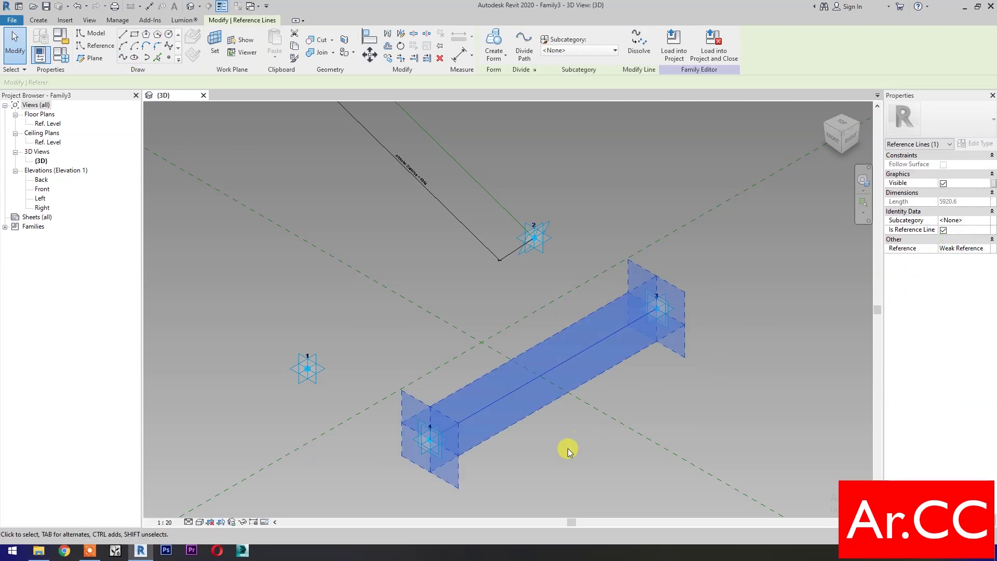
{"action": "left_click", "coordinate": [556, 476]}
Step: Connect adaptive points 1 and 2 with a spline and make it a reference line
{"action": "left_click_drag", "start_coordinate": [267, 179], "coordinate": [584, 390]}
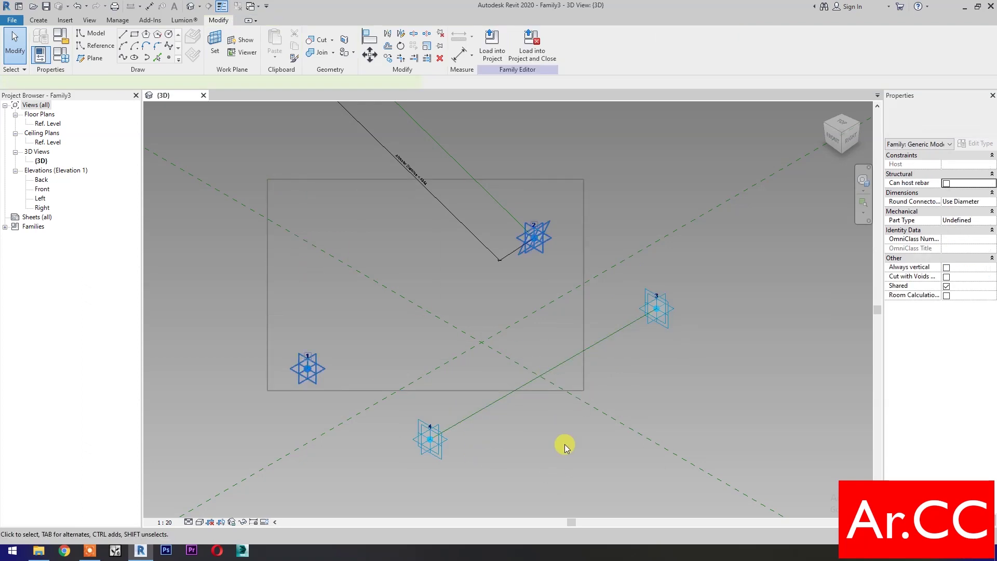
{"action": "left_click", "coordinate": [123, 58]}
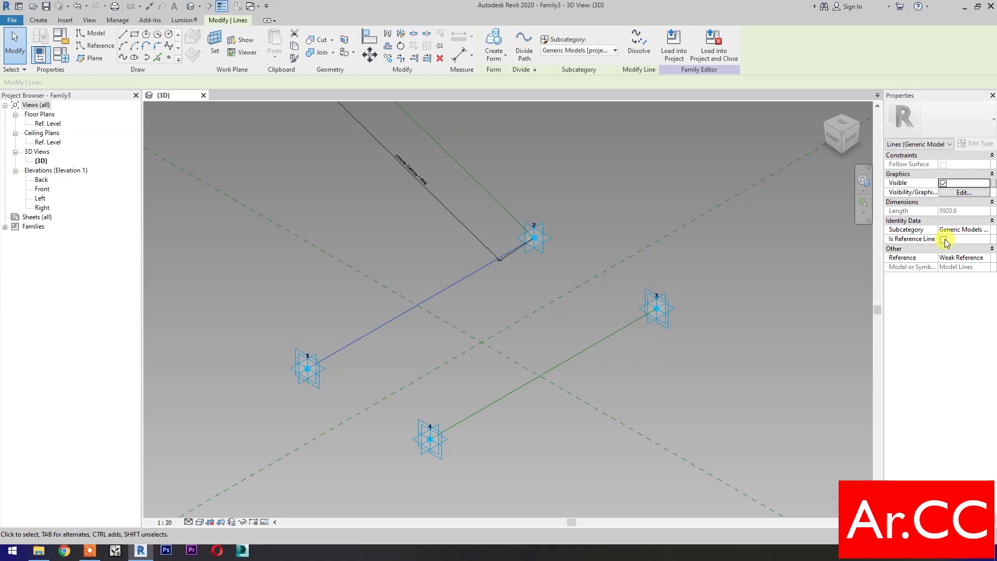
{"action": "left_click", "coordinate": [944, 239]}
{"action": "left_click", "coordinate": [517, 201]}
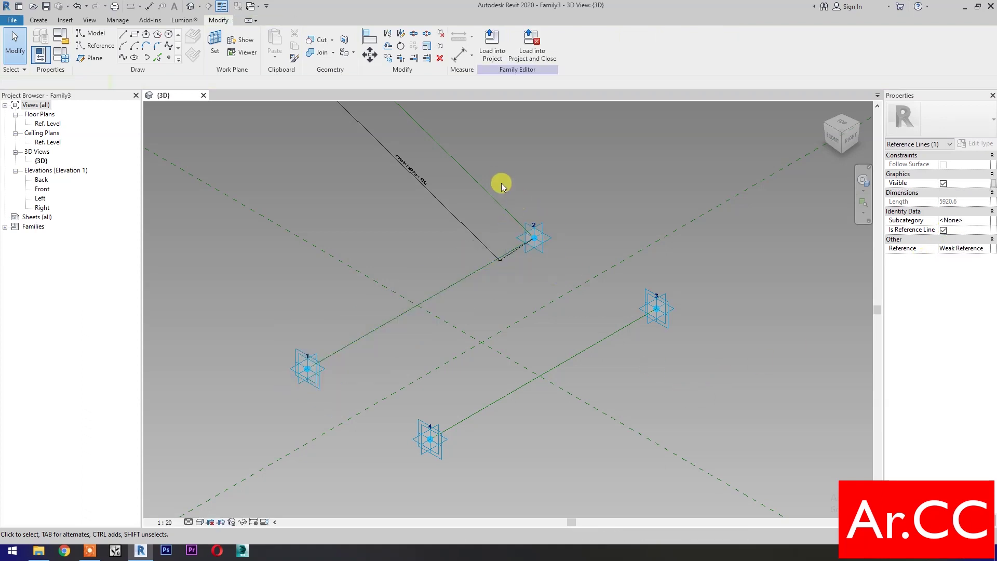
Step: Connect adaptive points 2 and 3 with a spline and make it a reference line
{"action": "left_click_drag", "start_coordinate": [500, 213], "coordinate": [702, 381]}
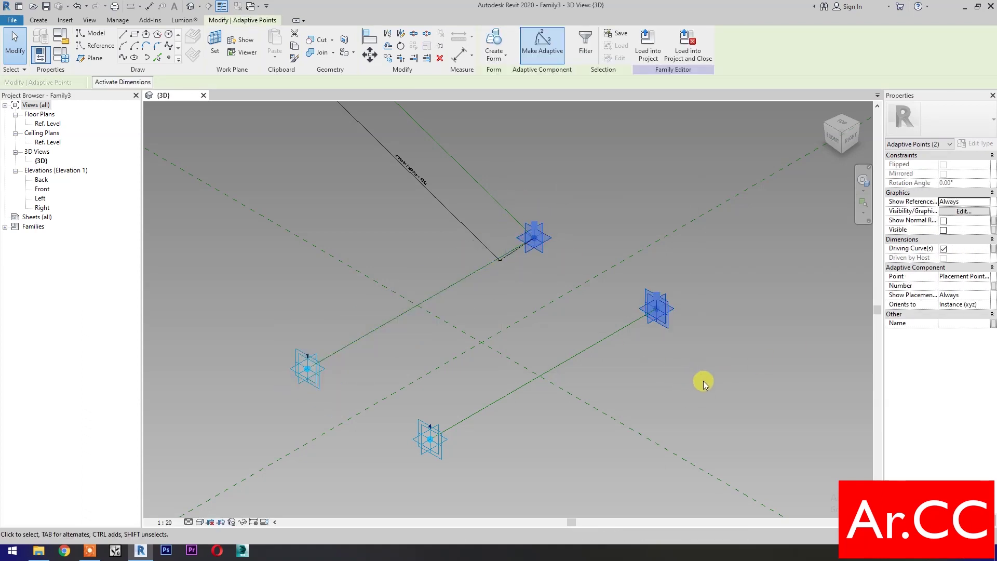
{"action": "left_click", "coordinate": [124, 58]}
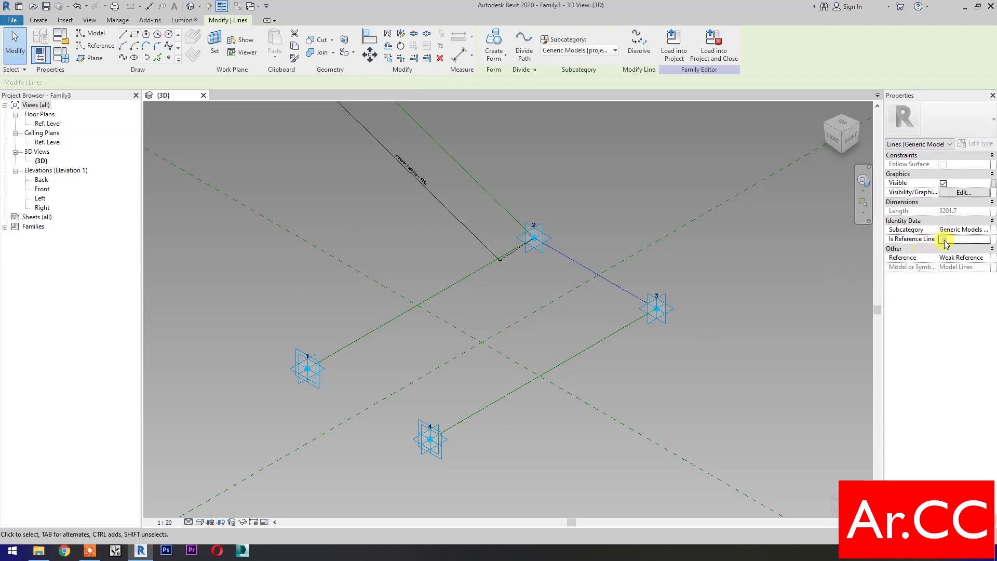
{"action": "left_click", "coordinate": [945, 240]}
Step: Set the reference line between points 3 and 4 as work plane and place an aligned dimension between those points
{"action": "key", "text": "d"}
{"action": "key", "text": "i"}
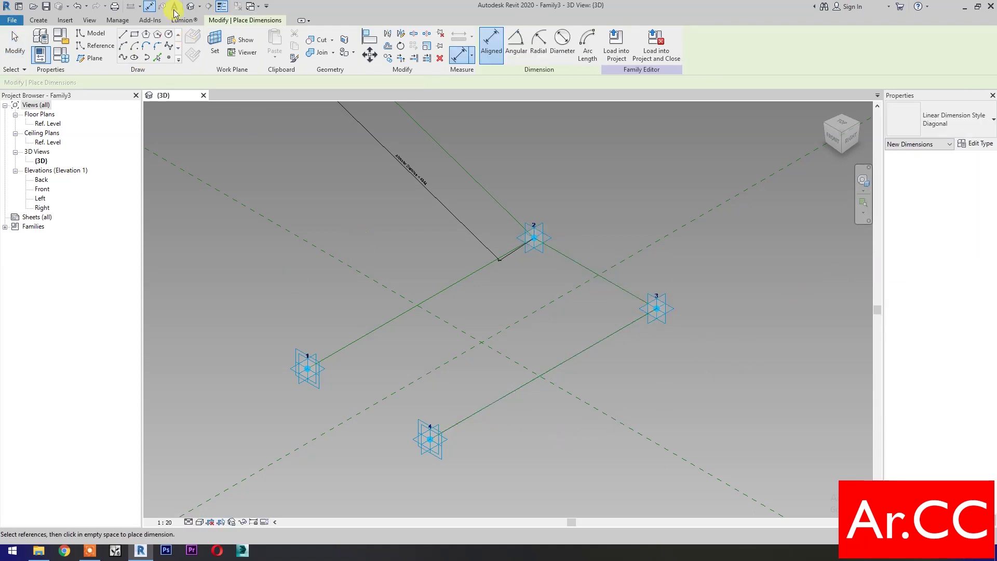
{"action": "key", "text": "Escape"}
{"action": "key", "text": "Escape"}
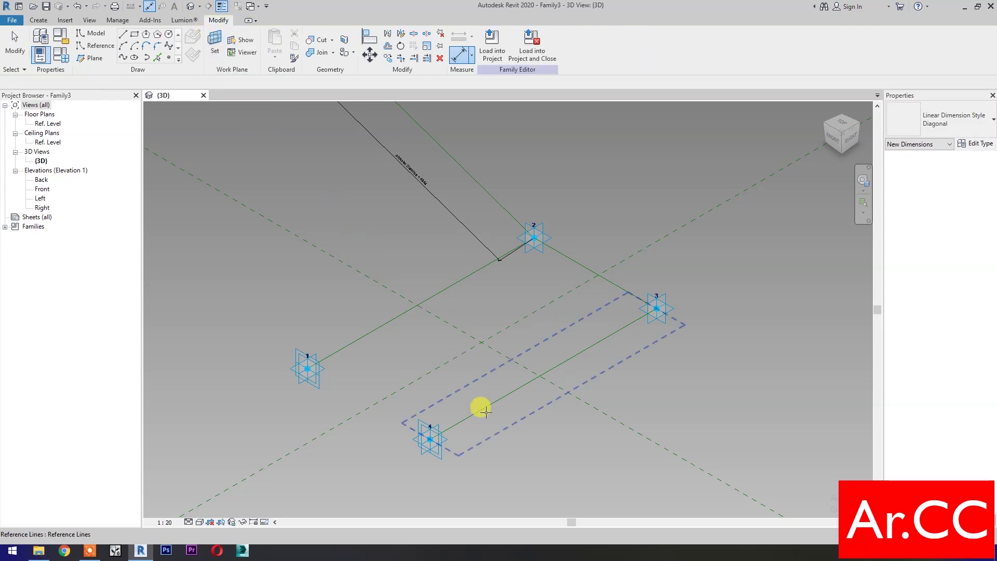
{"action": "key", "text": "d"}
{"action": "key", "text": "i"}
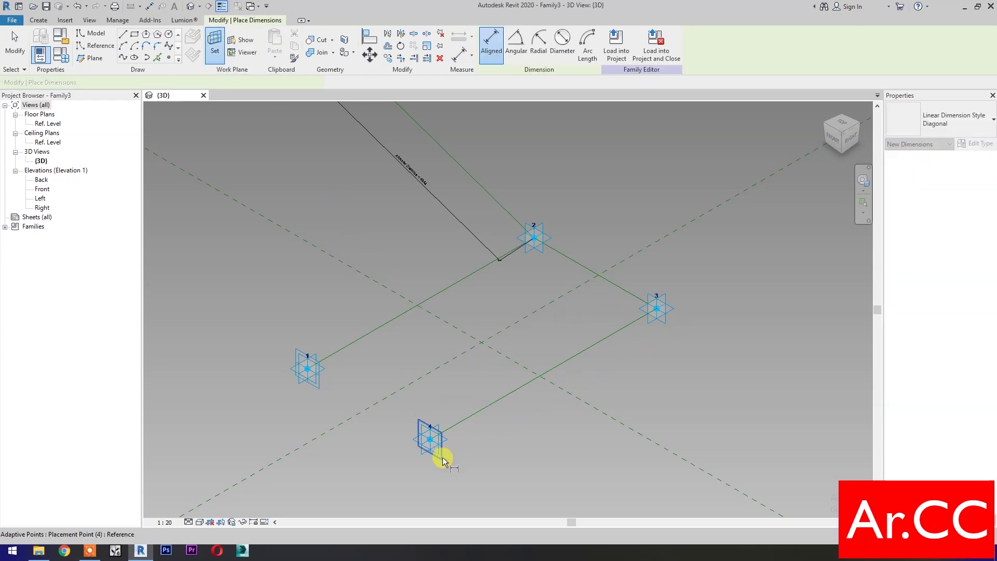
{"action": "left_click", "coordinate": [441, 455]}
{"action": "left_click", "coordinate": [657, 311]}
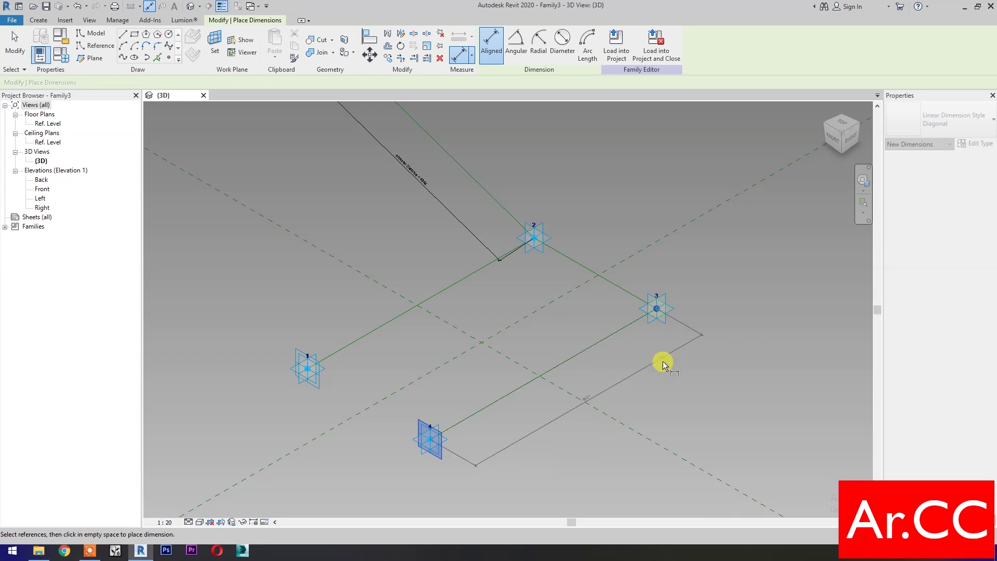
{"action": "left_click", "coordinate": [657, 379]}
{"action": "key", "text": "Escape"}
{"action": "key", "text": "Escape"}
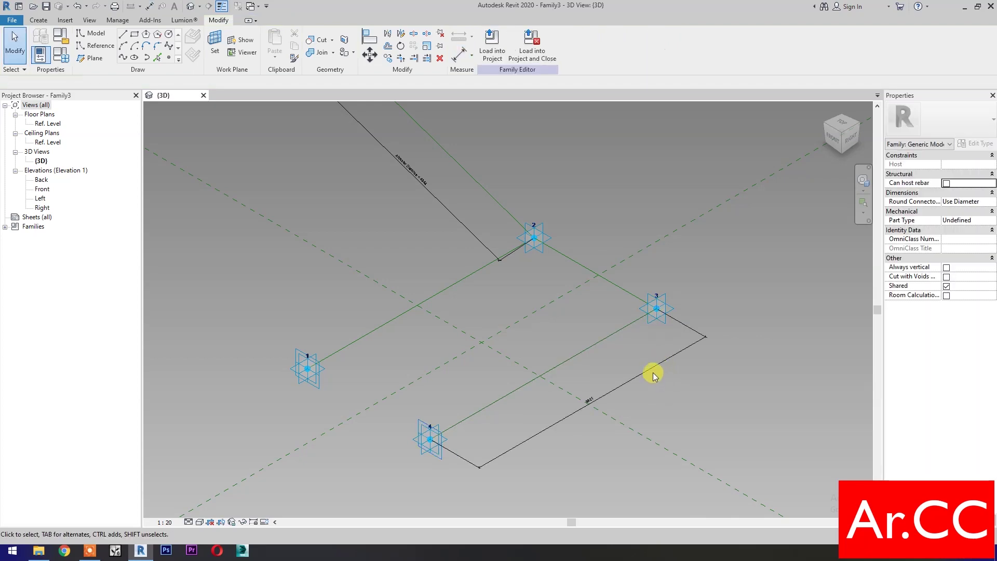
Step: Label the dimension between points 3 and 4 with a new instance reporting parameter named "D1a"
{"action": "left_click", "coordinate": [652, 373]}
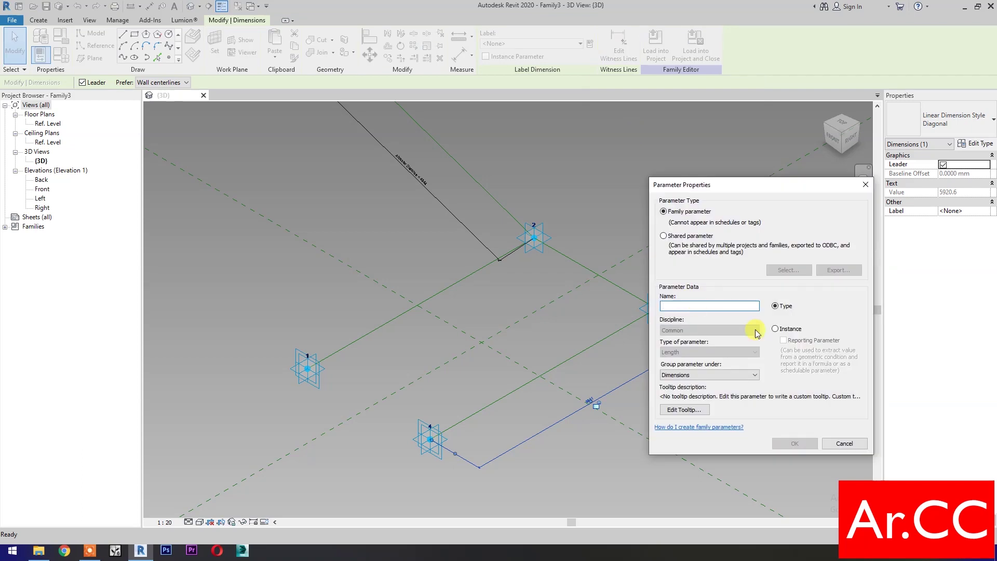
{"action": "left_click", "coordinate": [775, 329]}
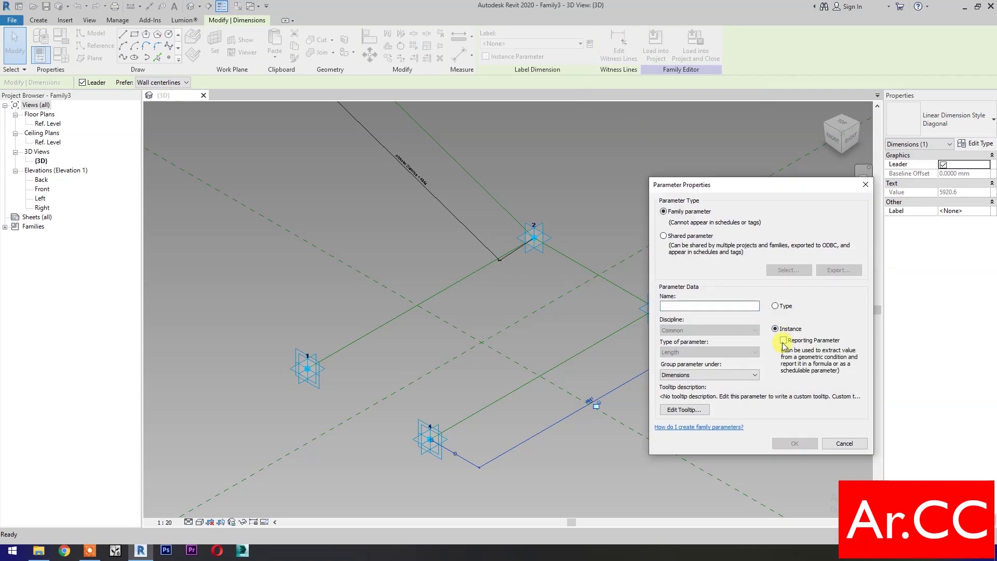
{"action": "type", "text": "D1a"}
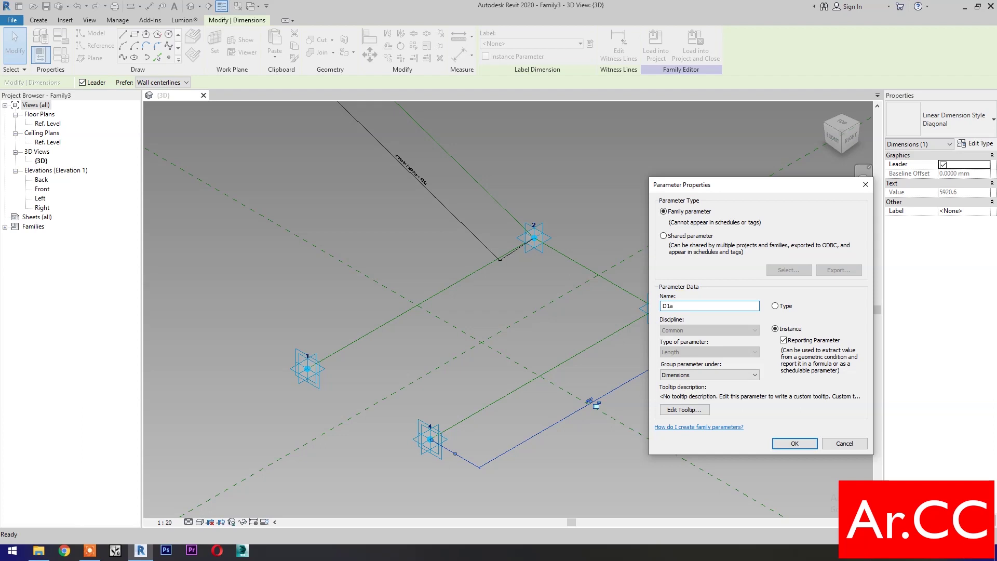
{"action": "left_click", "coordinate": [795, 443]}
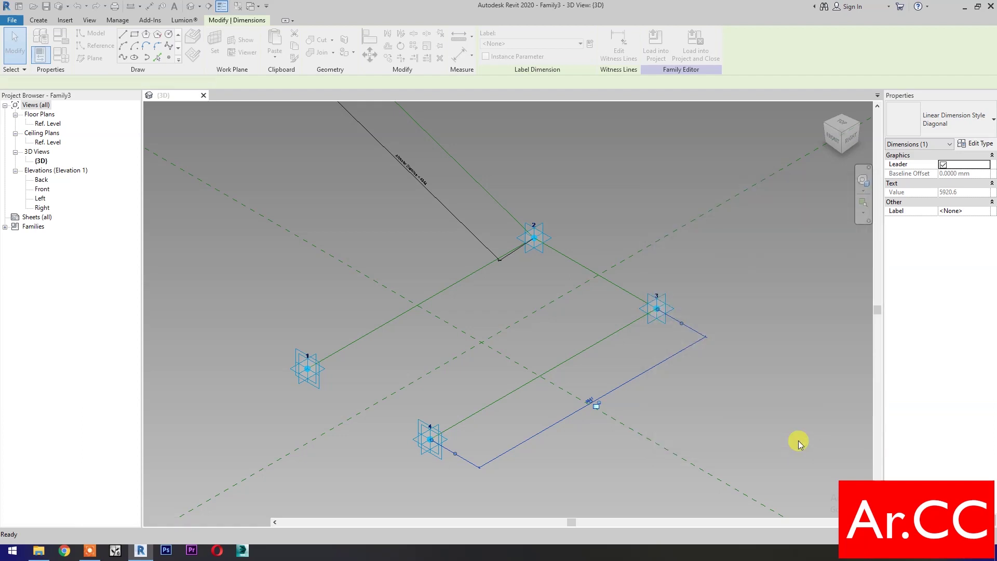
Step: Set the reference line between points 1 and 2 as work plane and place an aligned dimension between those points
{"action": "key", "text": "d"}
{"action": "key", "text": "i"}
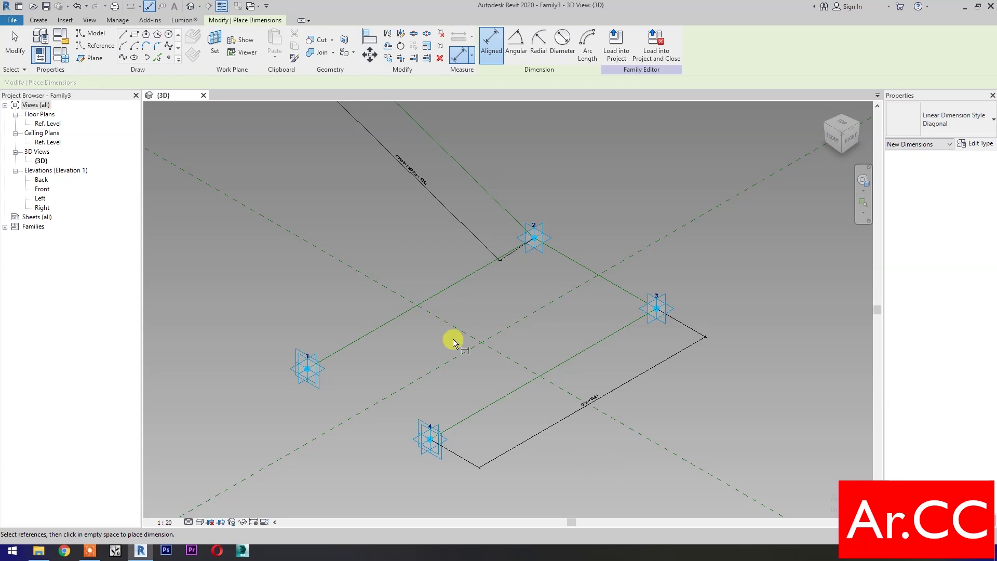
{"action": "left_click", "coordinate": [215, 51]}
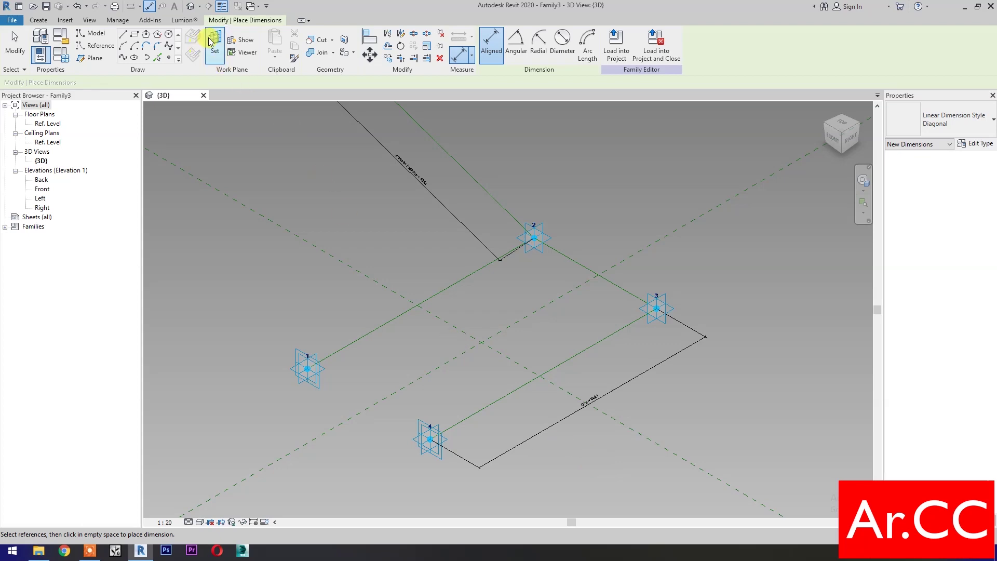
{"action": "left_click", "coordinate": [349, 349]}
{"action": "key", "text": "d"}
{"action": "key", "text": "i"}
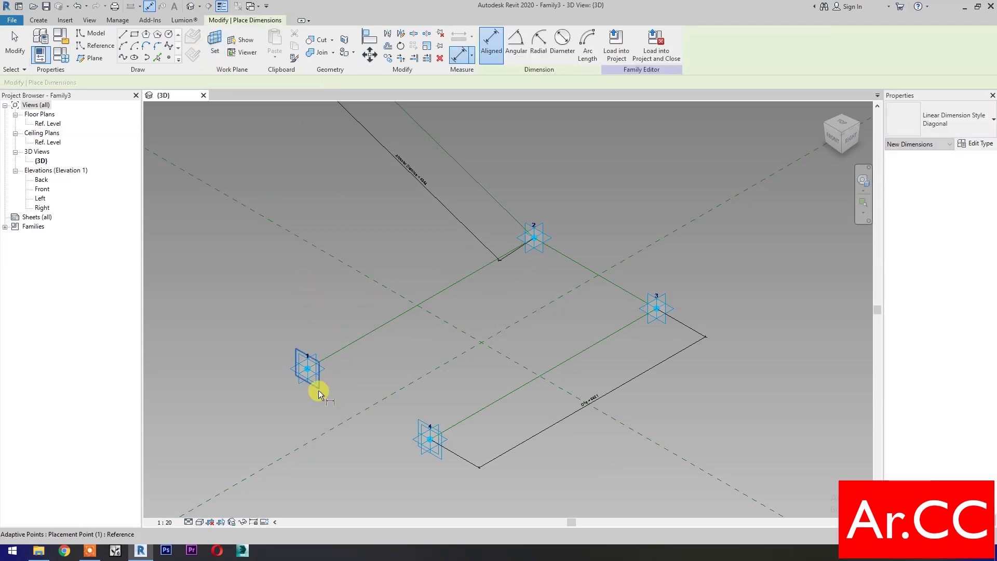
{"action": "left_click", "coordinate": [319, 391]}
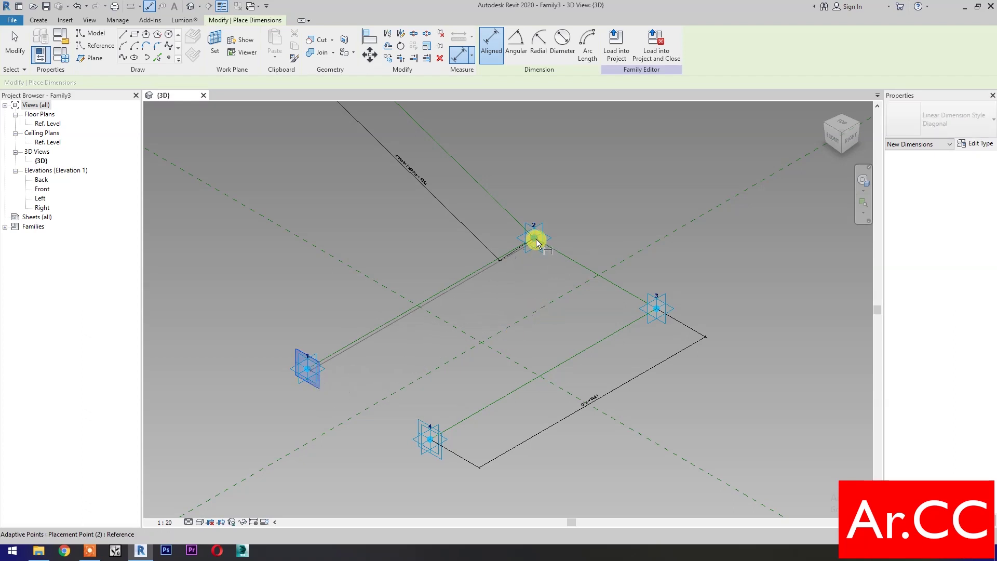
{"action": "left_click", "coordinate": [538, 242]}
{"action": "left_click", "coordinate": [419, 255]}
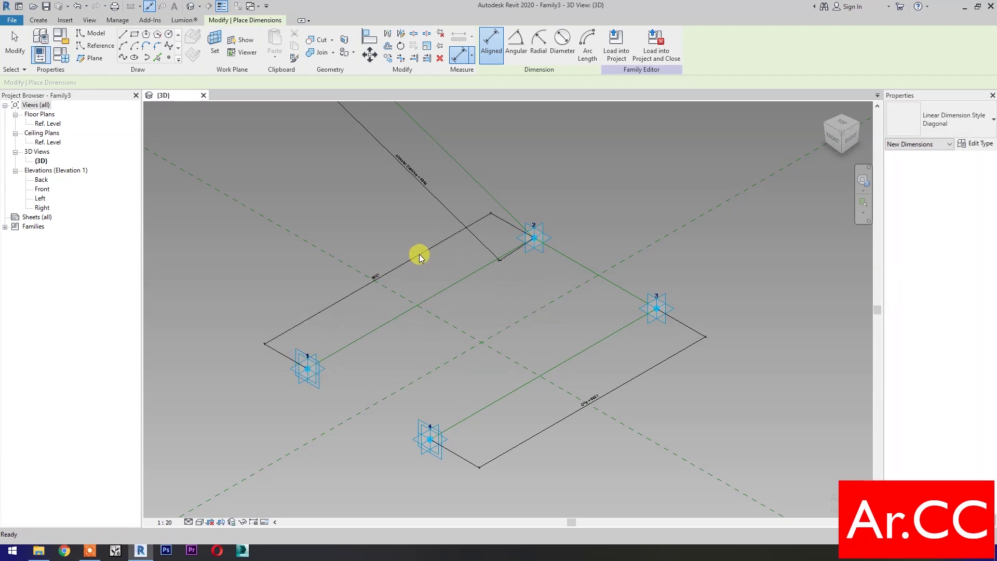
{"action": "key", "text": "Escape"}
Step: Label the dimension between points 1 and 2 with a new instance reporting parameter named "D1b"
{"action": "left_click", "coordinate": [419, 254]}
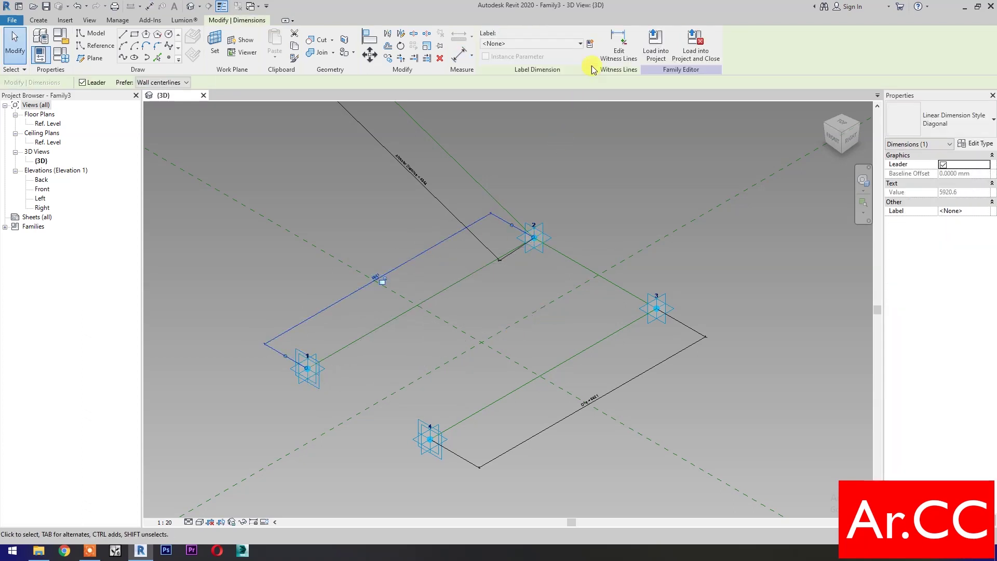
{"action": "left_click", "coordinate": [590, 45]}
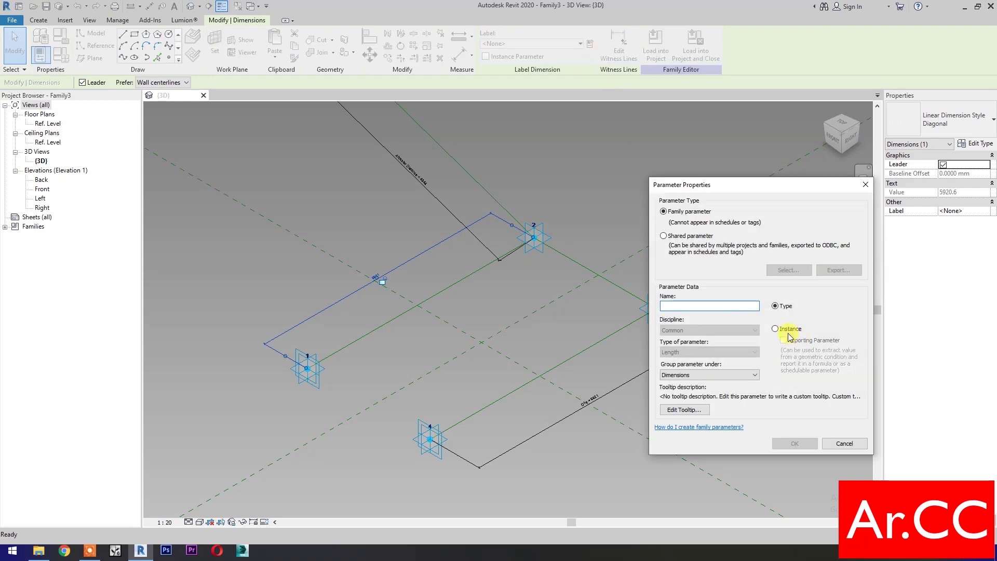
{"action": "left_click", "coordinate": [779, 335]}
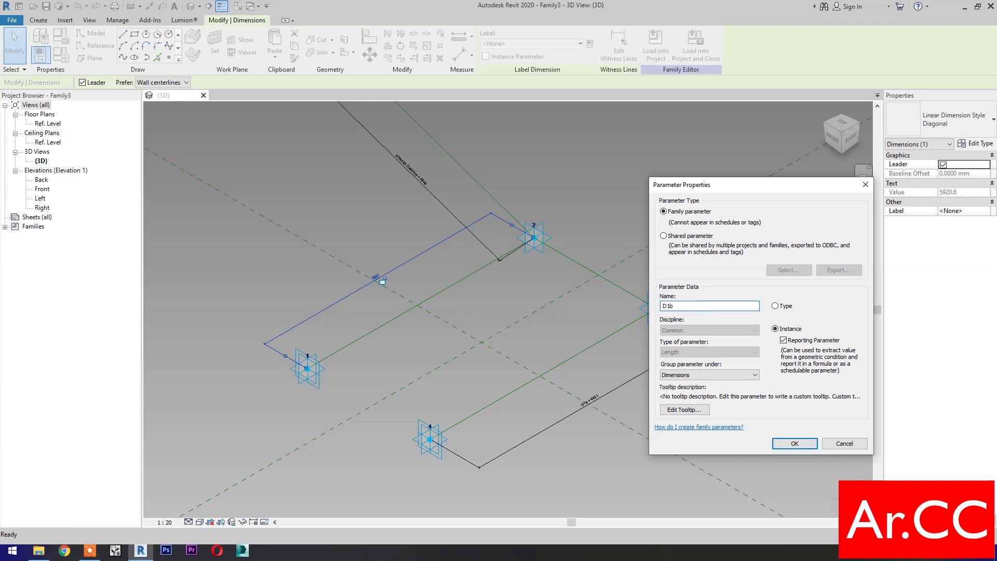
{"action": "left_click", "coordinate": [785, 446]}
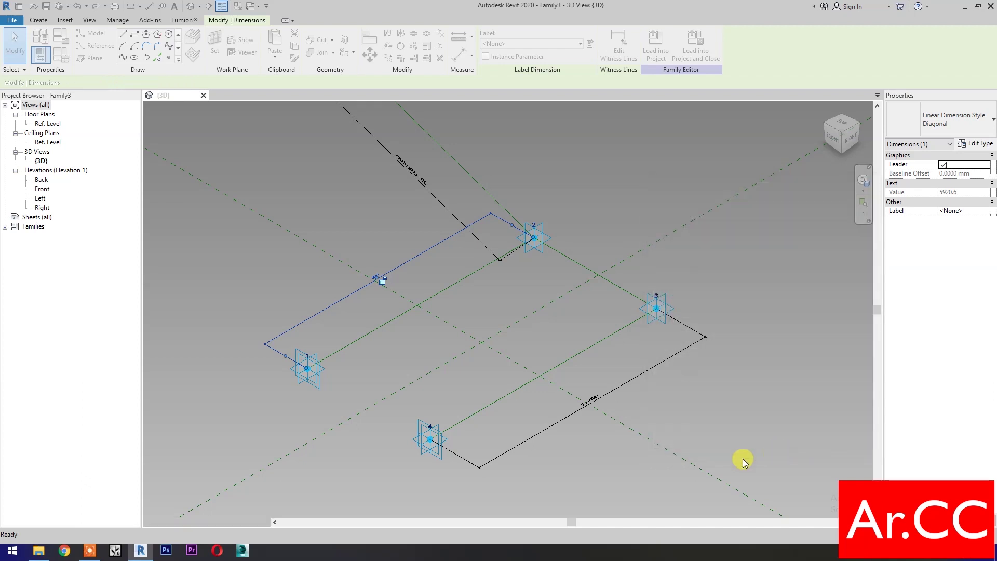
{"action": "left_click", "coordinate": [239, 178]}
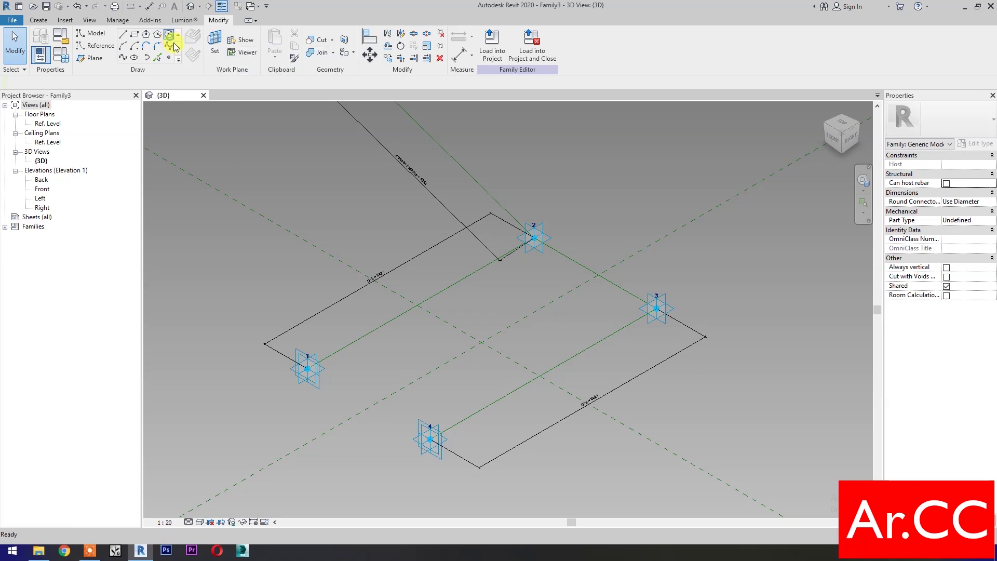
Step: Draw a circle of about 1500 mm radius centred on point 3 in the vertical plane of reference line 3–4, as a reference line
{"action": "left_click", "coordinate": [214, 44]}
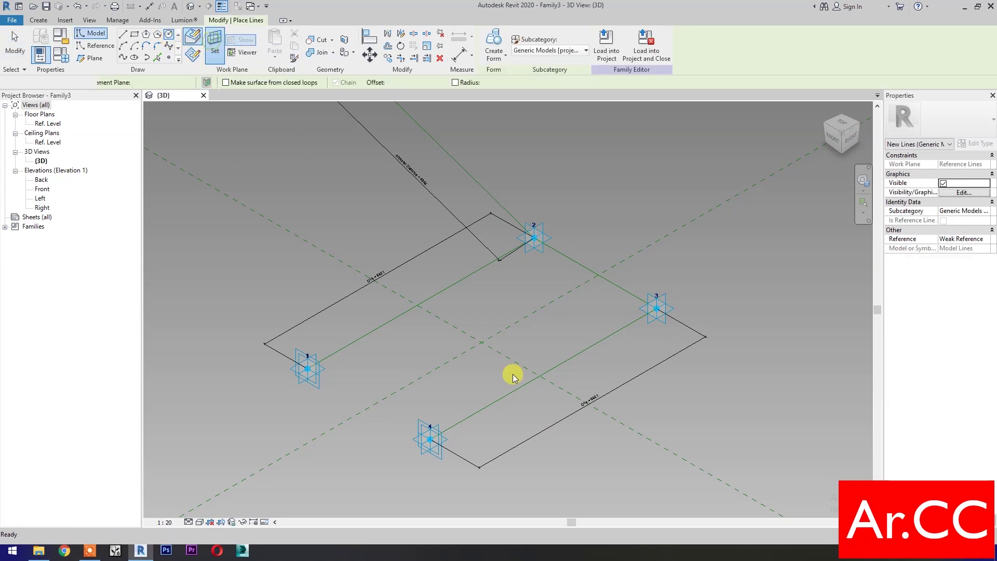
{"action": "key", "text": "Tab"}
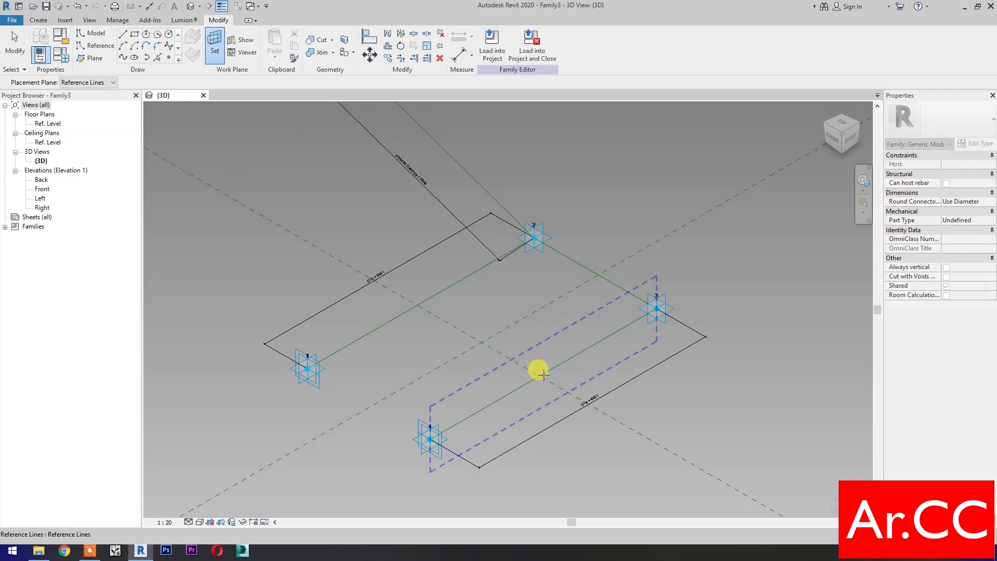
{"action": "left_click", "coordinate": [543, 374]}
{"action": "key", "text": "l"}
{"action": "key", "text": "i"}
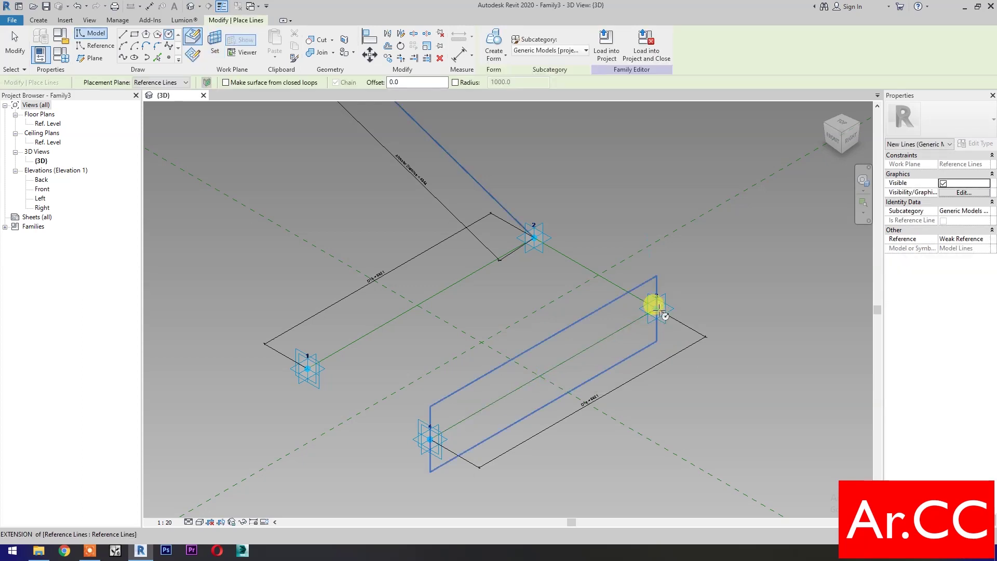
{"action": "left_click", "coordinate": [657, 309]}
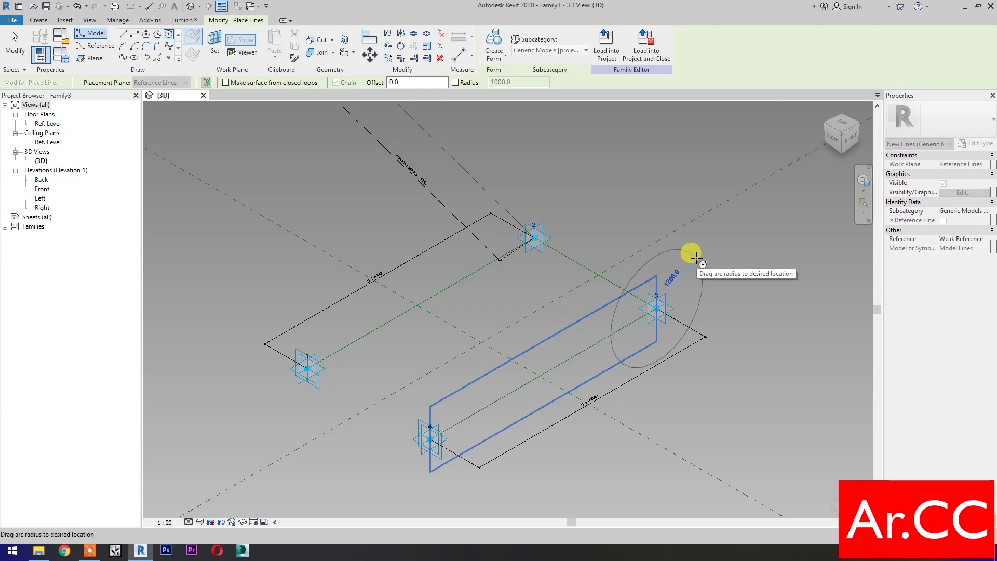
{"action": "left_click", "coordinate": [702, 261]}
{"action": "key", "text": "Escape"}
{"action": "key", "text": "Escape"}
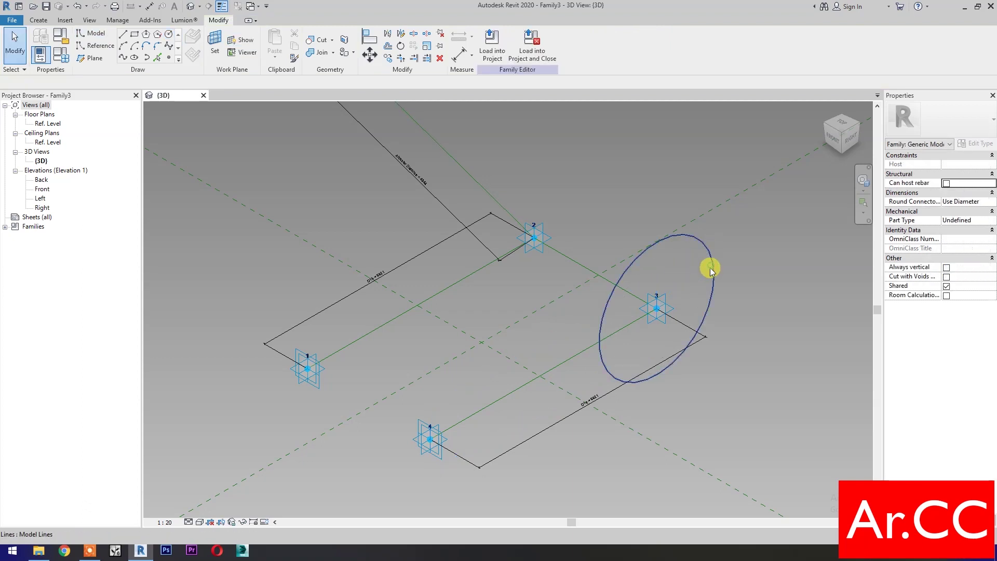
{"action": "left_click", "coordinate": [710, 267]}
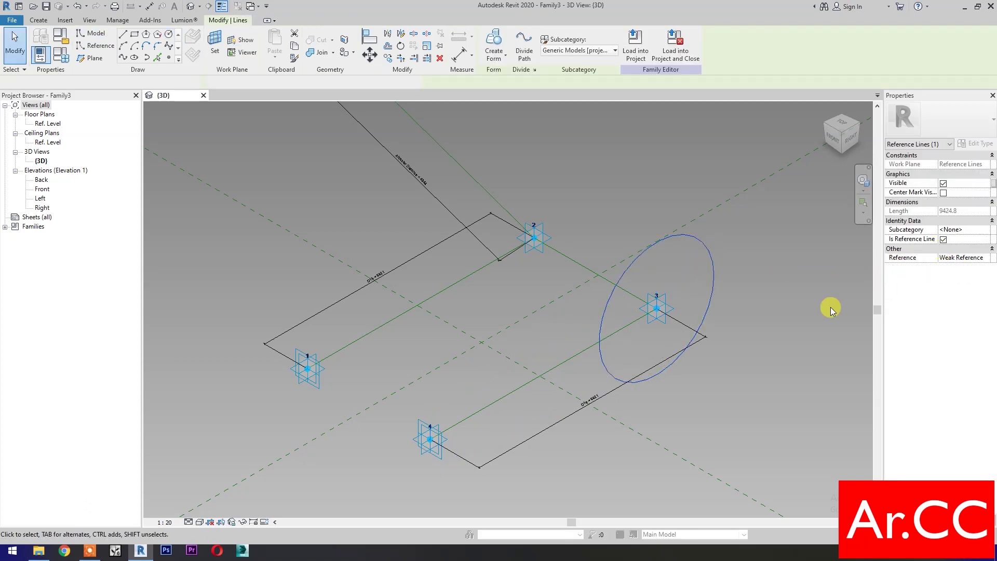
Step: Draw a vertical model line about 2600 mm long upward from point 3, crossing the circle
{"action": "left_click", "coordinate": [122, 35]}
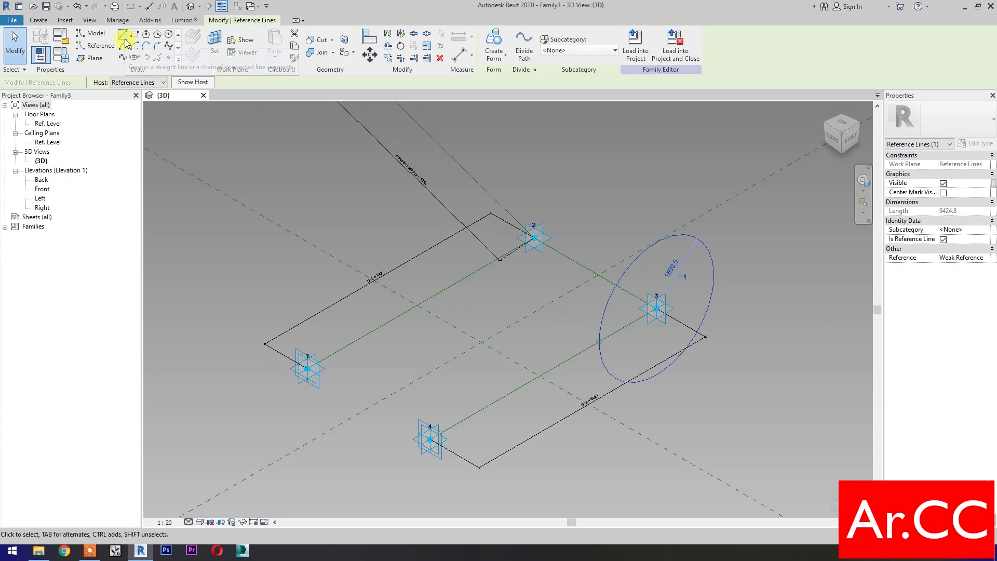
{"action": "left_click", "coordinate": [655, 308]}
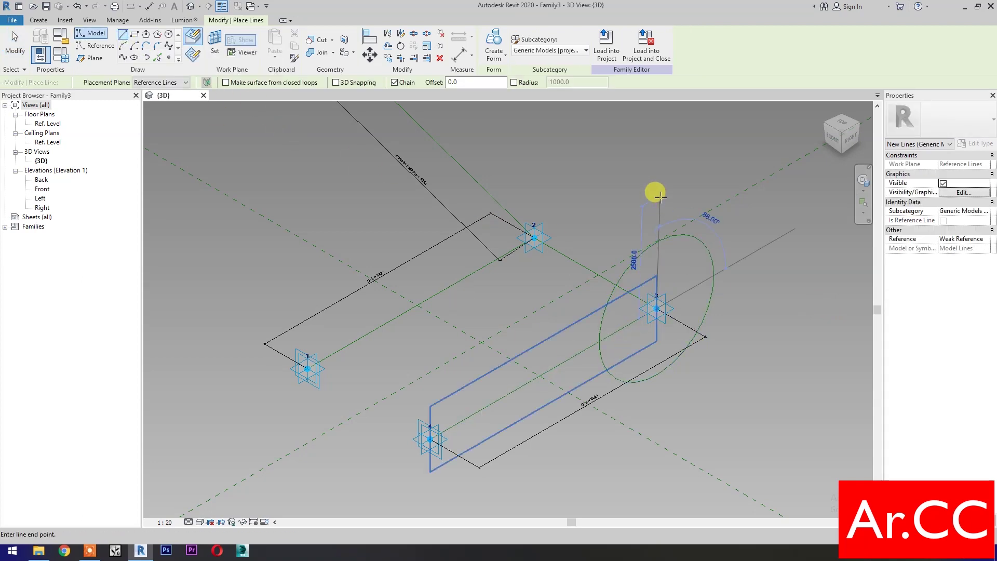
{"action": "left_click", "coordinate": [658, 195]}
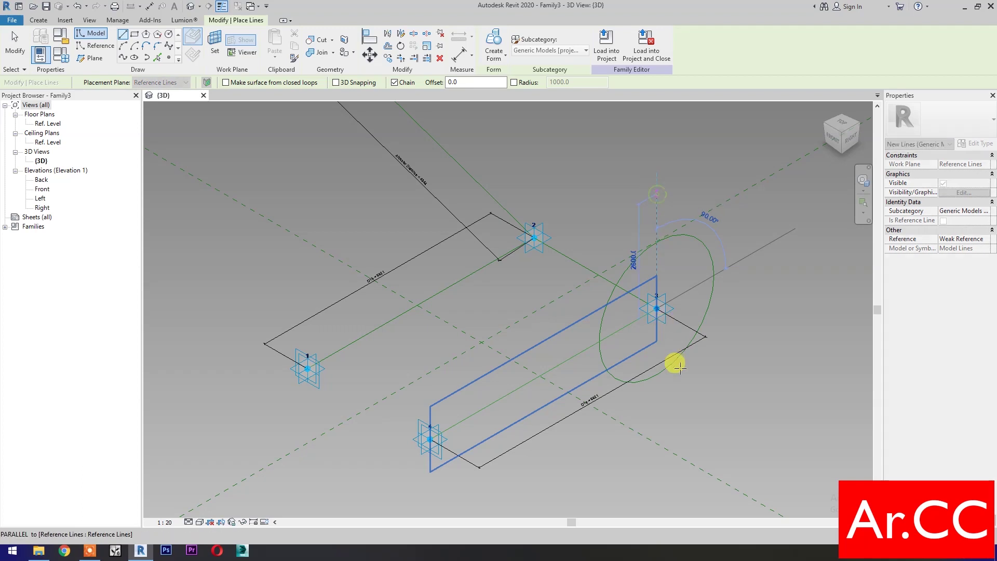
{"action": "key", "text": "Escape"}
{"action": "key", "text": "Escape"}
Step: Split the circle near the vertical line and near reference line 3–4, and delete the larger outer arc
{"action": "key", "text": "s"}
{"action": "key", "text": "l"}
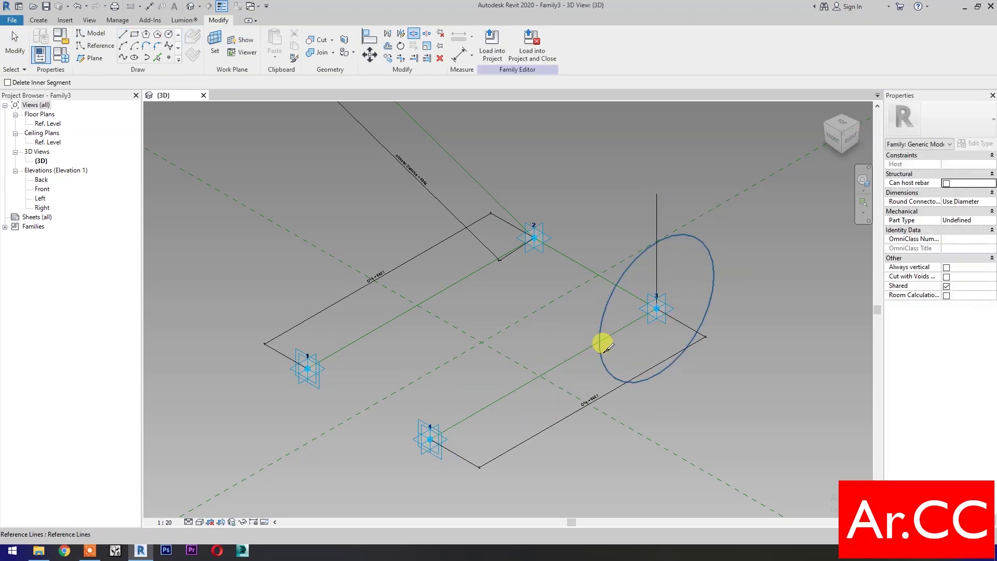
{"action": "left_click", "coordinate": [663, 238]}
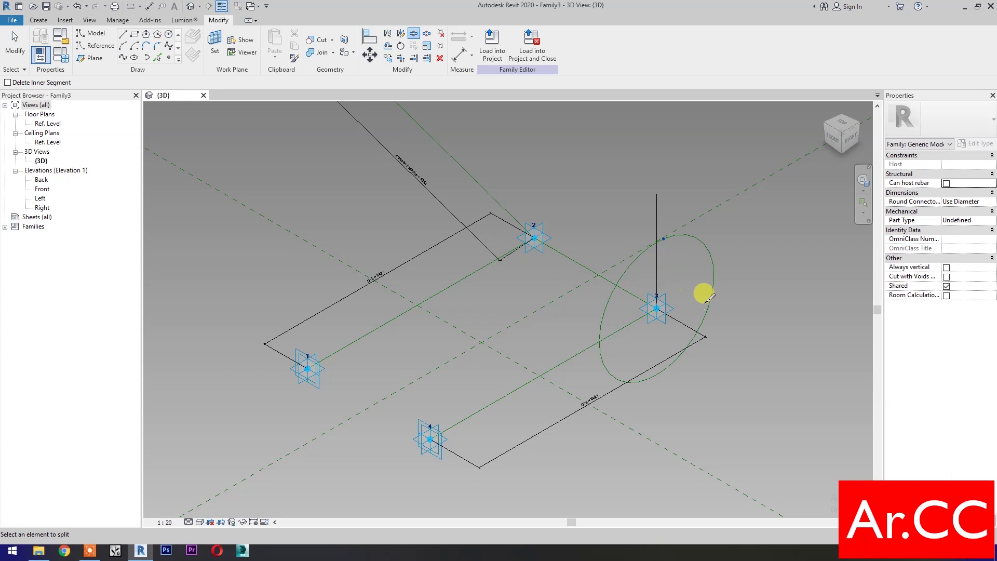
{"action": "key", "text": "Escape"}
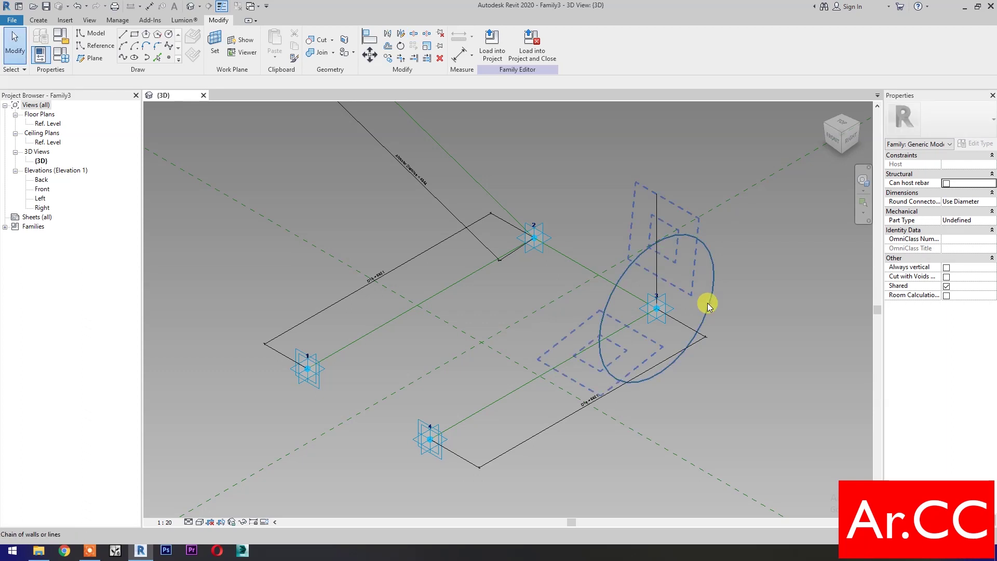
{"action": "key", "text": "Tab"}
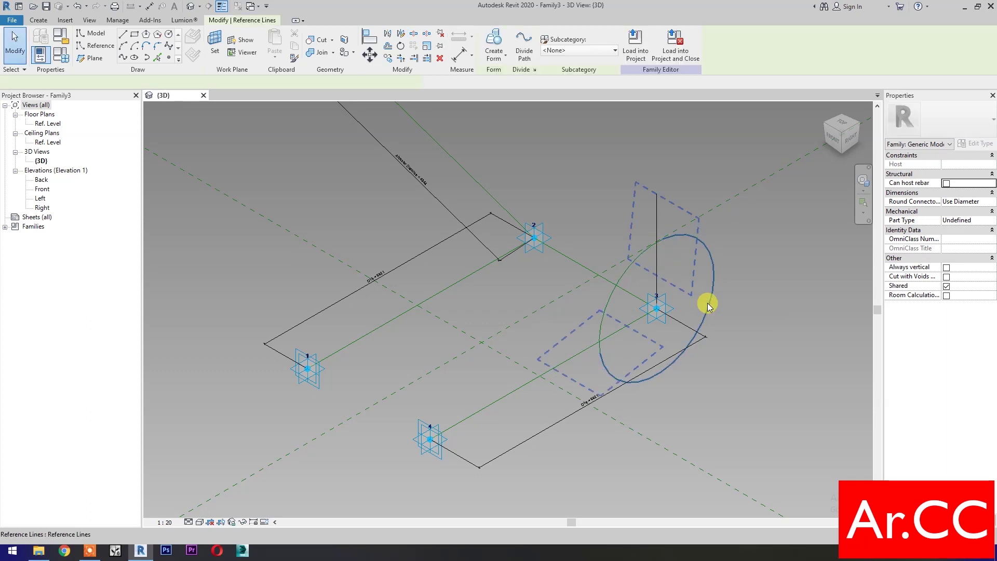
{"action": "left_click", "coordinate": [707, 303]}
{"action": "key", "text": "Delete"}
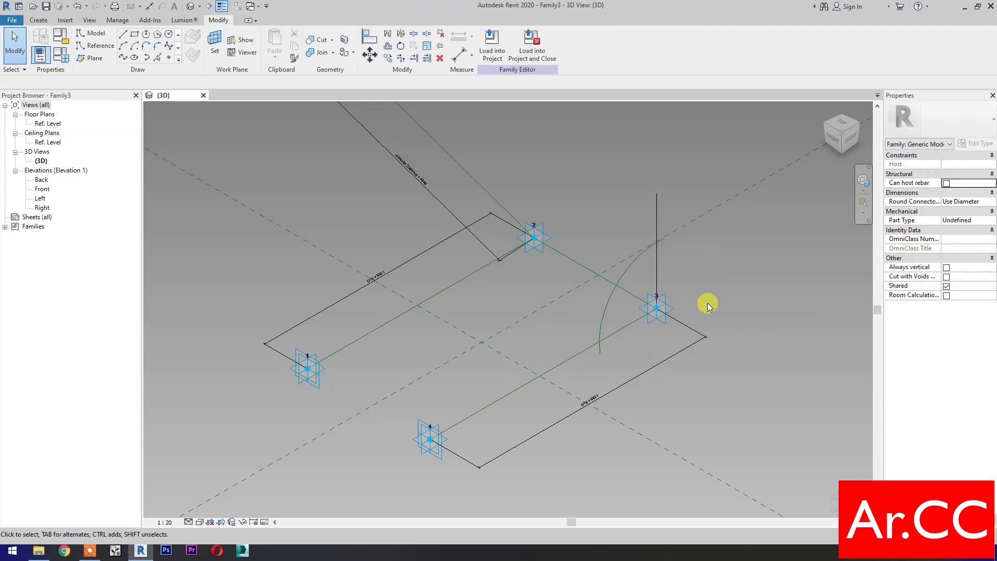
Step: Trim the upper end of the remaining arc and the vertical line to their mutual corner
{"action": "key", "text": "t"}
{"action": "key", "text": "r"}
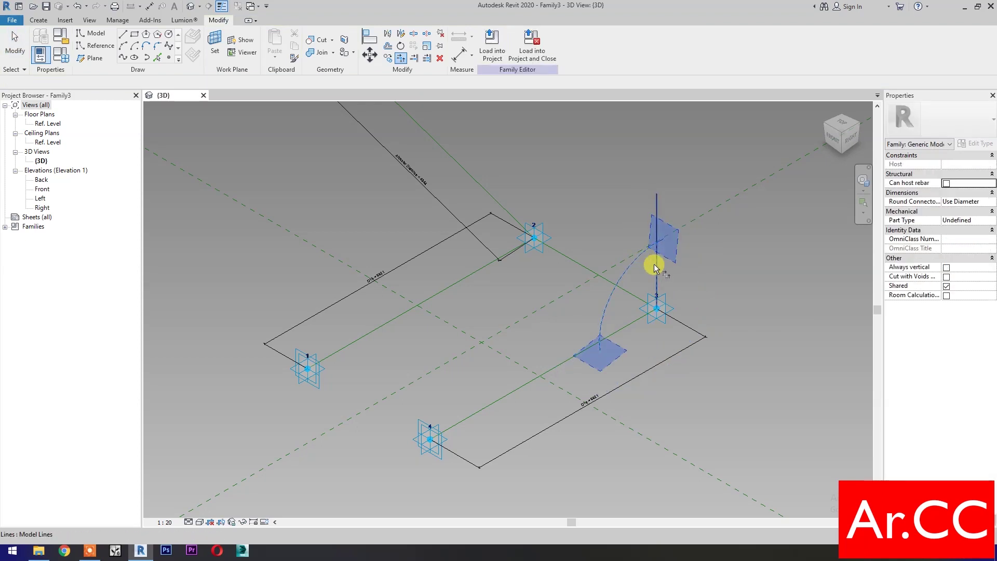
{"action": "left_click", "coordinate": [656, 269]}
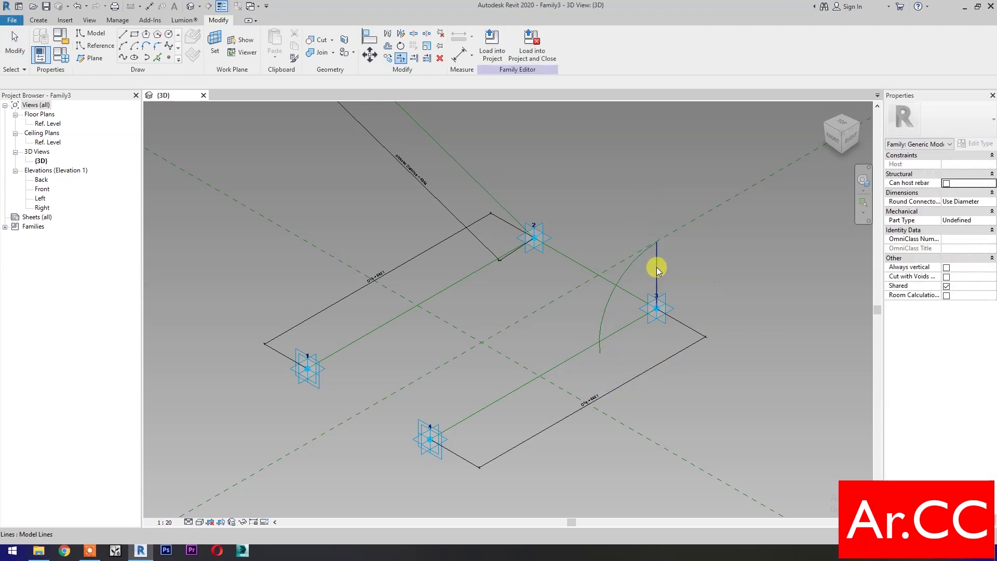
{"action": "key", "text": "Escape"}
Step: Delete the vertical helper line and move the arc's lower end onto reference line 3–4 to form a 90° arc
{"action": "left_click", "coordinate": [656, 268]}
{"action": "key", "text": "Delete"}
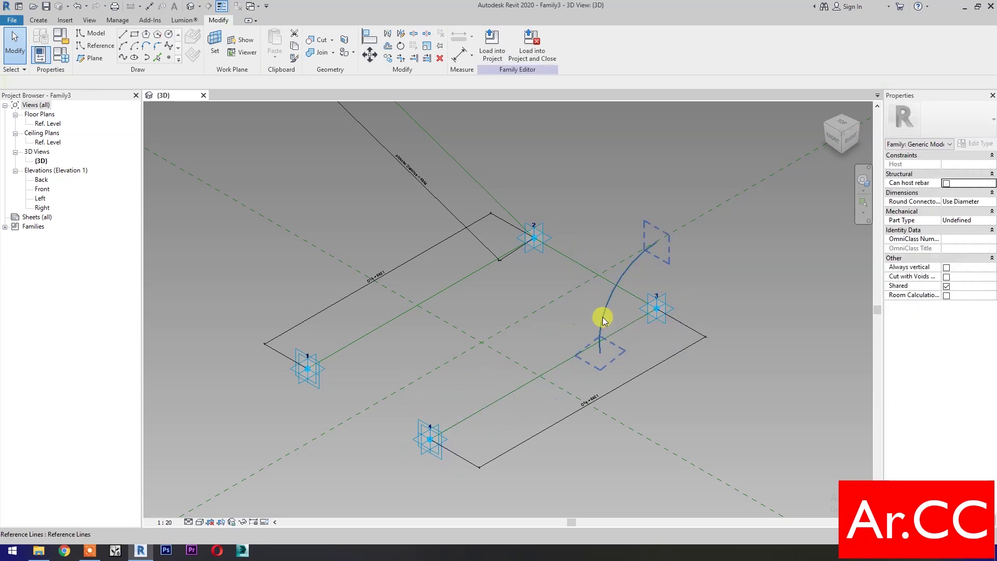
{"action": "left_click", "coordinate": [603, 362]}
{"action": "left_click_drag", "start_coordinate": [592, 349], "coordinate": [599, 341]}
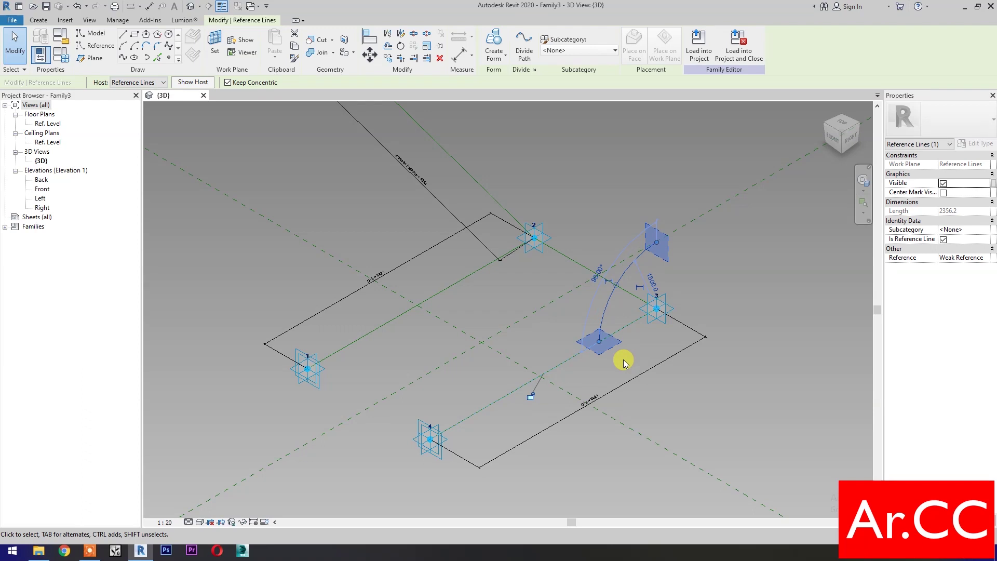
Step: Place a radial dimension on the quarter arc at point 3
{"action": "key", "text": "d"}
{"action": "key", "text": "i"}
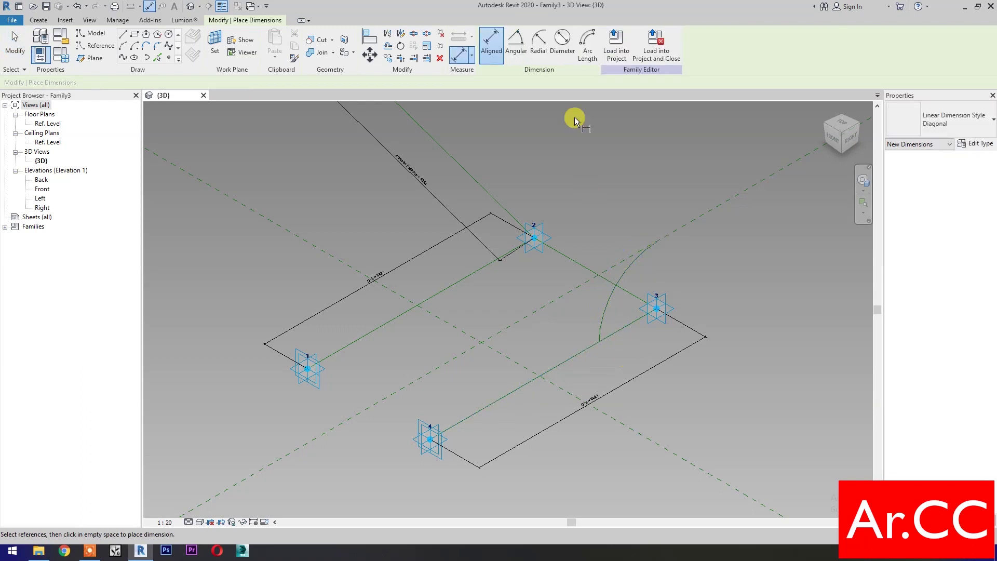
{"action": "left_click", "coordinate": [538, 42]}
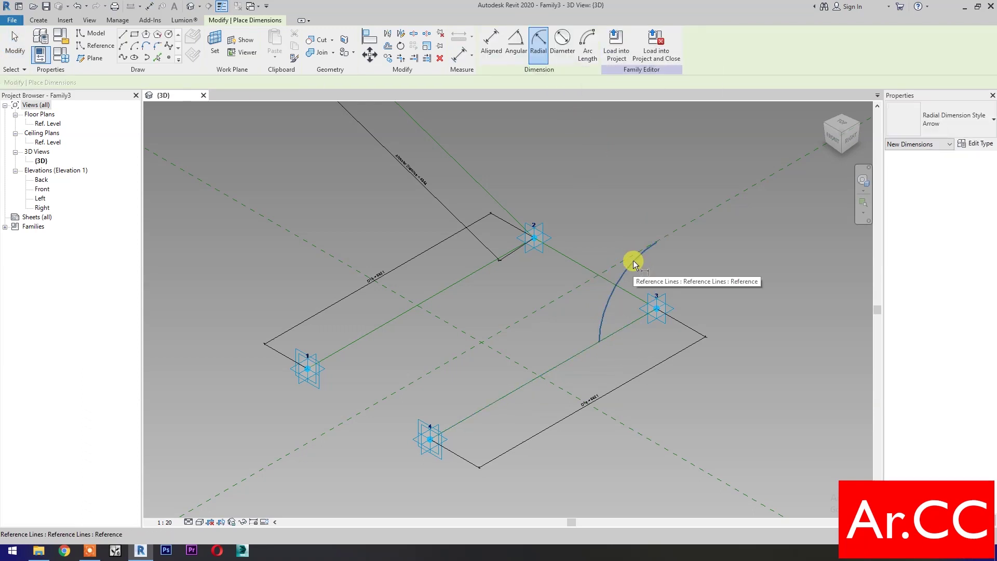
{"action": "left_click", "coordinate": [633, 260]}
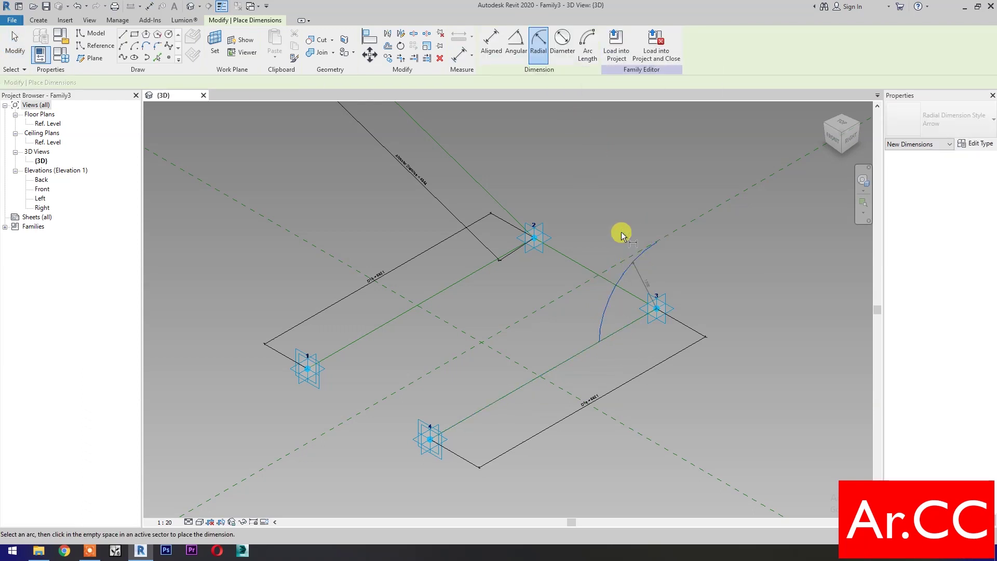
{"action": "left_click", "coordinate": [640, 280]}
{"action": "key", "text": "Escape"}
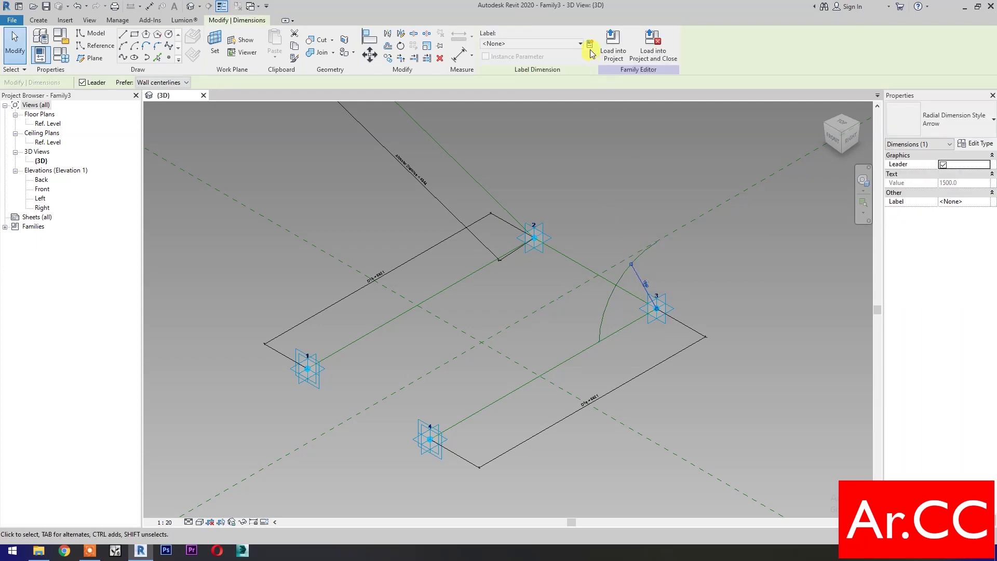
Step: Label the arc's radial dimension with a new instance parameter named "R1a", without making it a reporting parameter
{"action": "left_click", "coordinate": [591, 46]}
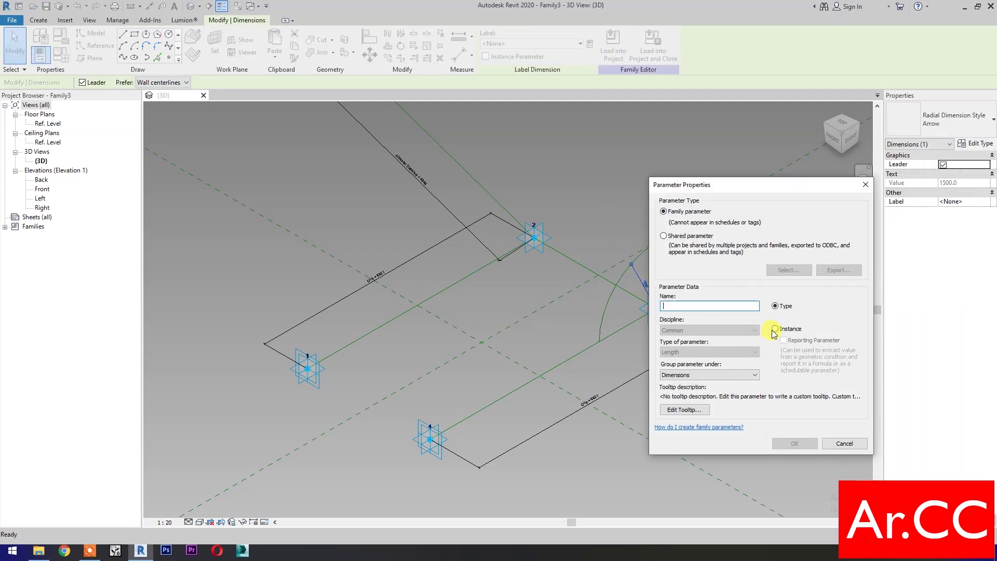
{"action": "left_click", "coordinate": [775, 329]}
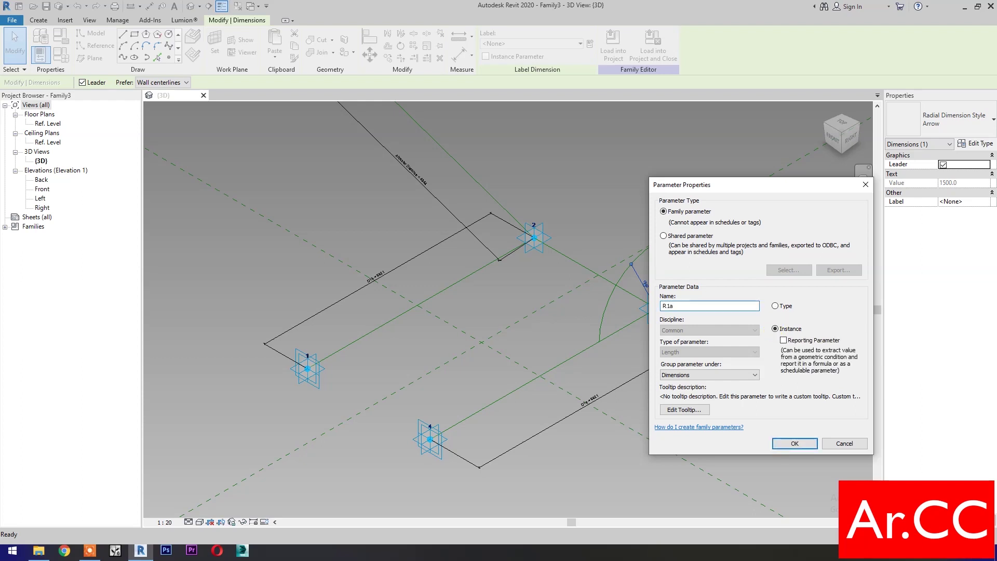
{"action": "left_click", "coordinate": [792, 444]}
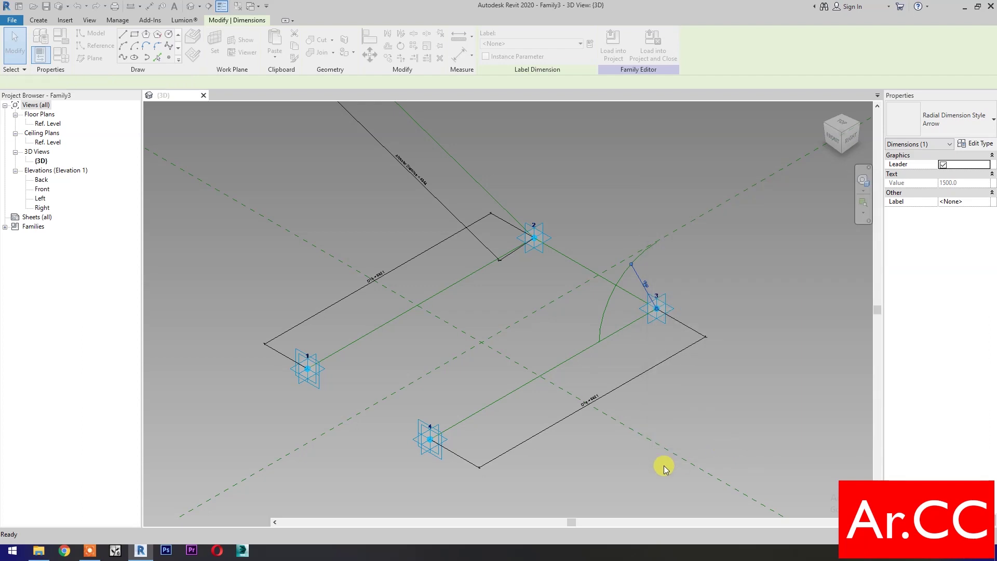
Step: Set the vertical plane of reference line 1–2 as work plane and draw a circle centred on point 2
{"action": "left_click", "coordinate": [168, 34]}
{"action": "left_click", "coordinate": [213, 50]}
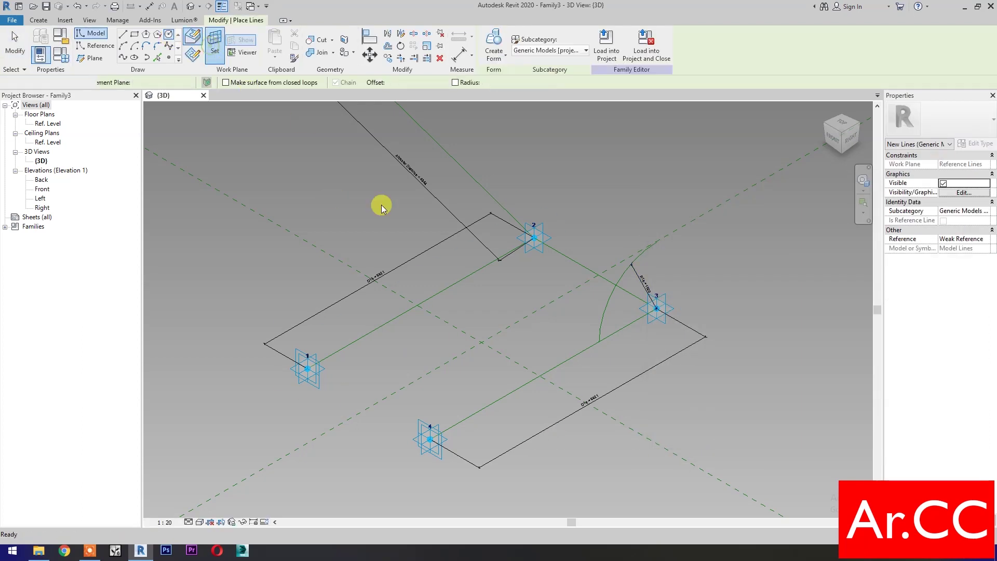
{"action": "key", "text": "Tab"}
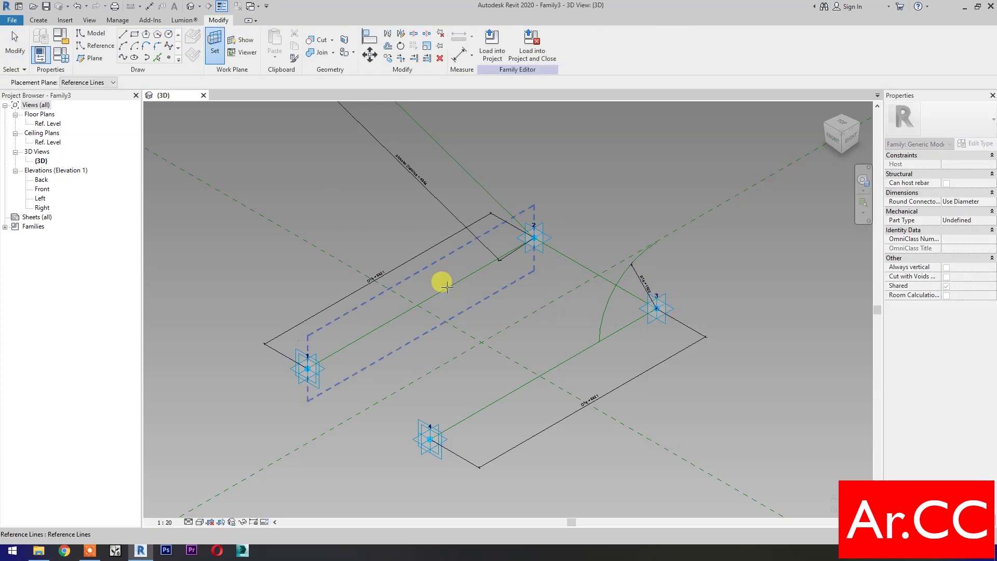
{"action": "left_click", "coordinate": [447, 286]}
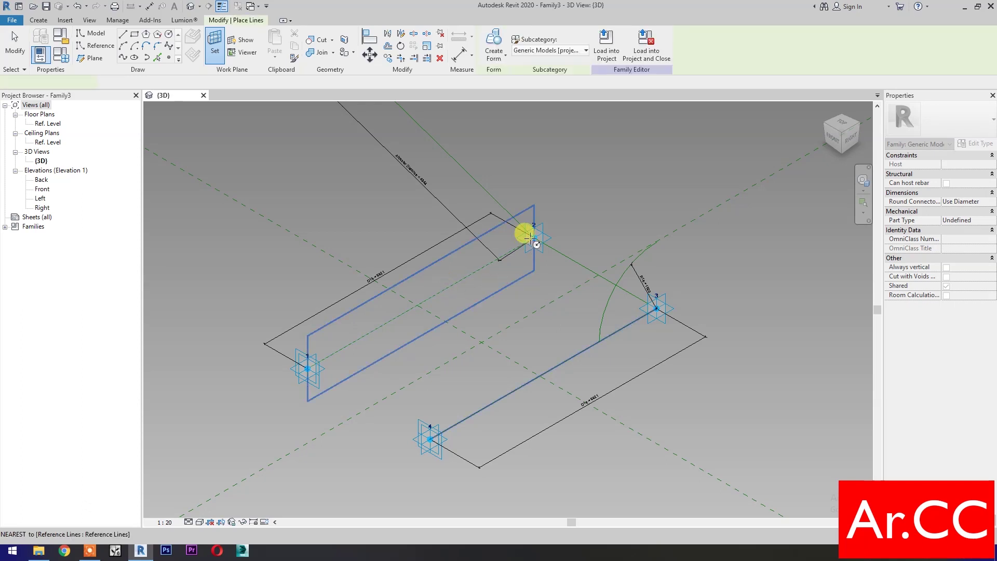
{"action": "left_click", "coordinate": [529, 229]}
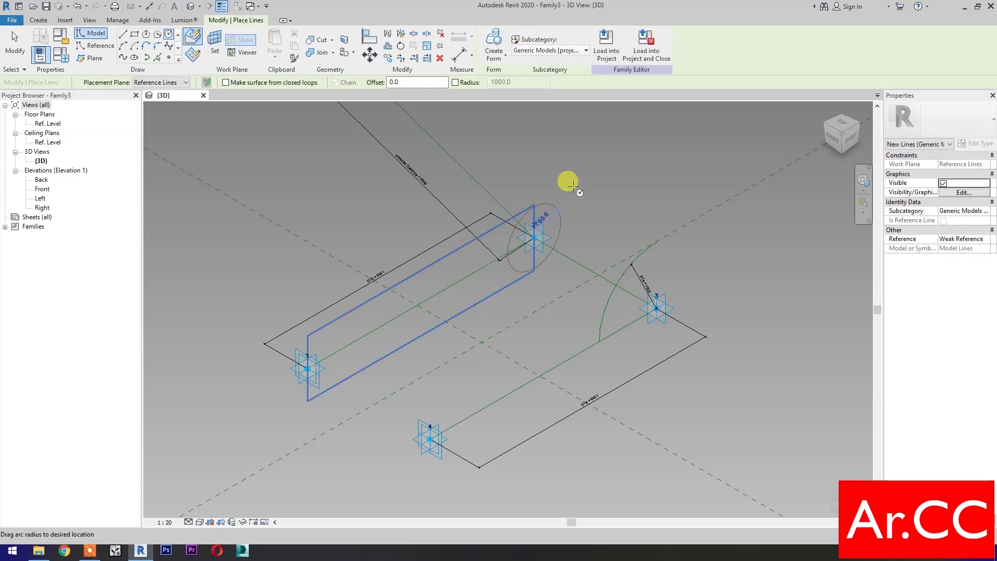
{"action": "left_click", "coordinate": [595, 164]}
{"action": "key", "text": "Escape"}
{"action": "key", "text": "Escape"}
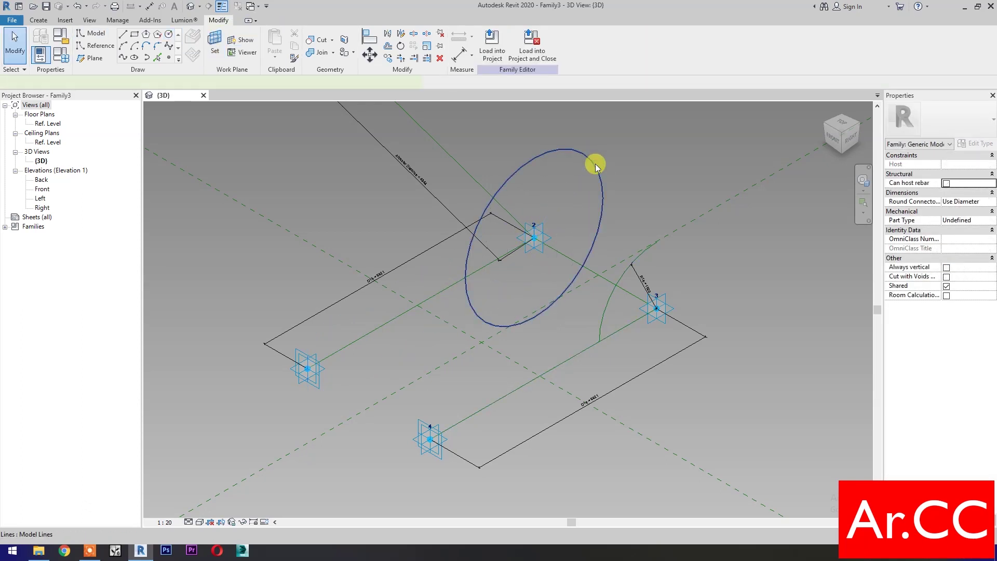
Step: Convert the circle at point 2 to a reference line and draw a vertical helper line up from point 2 through it
{"action": "left_click", "coordinate": [595, 163]}
{"action": "left_click", "coordinate": [943, 249]}
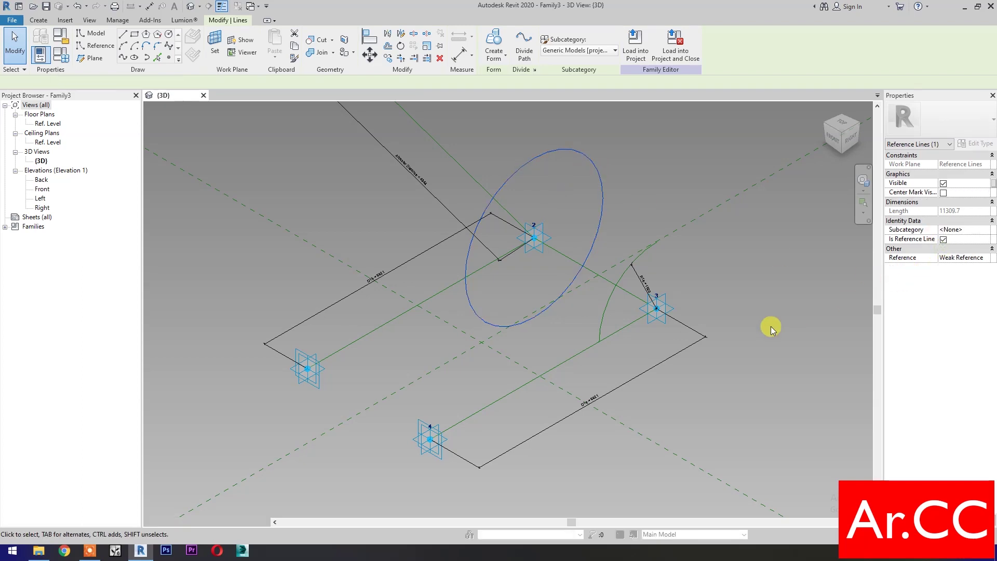
{"action": "left_click", "coordinate": [124, 35]}
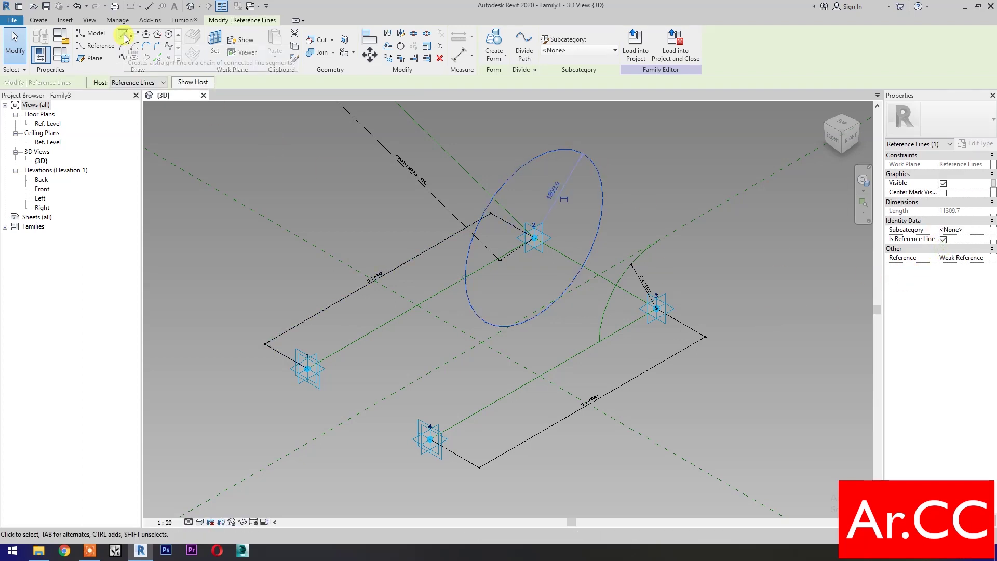
{"action": "left_click", "coordinate": [533, 237]}
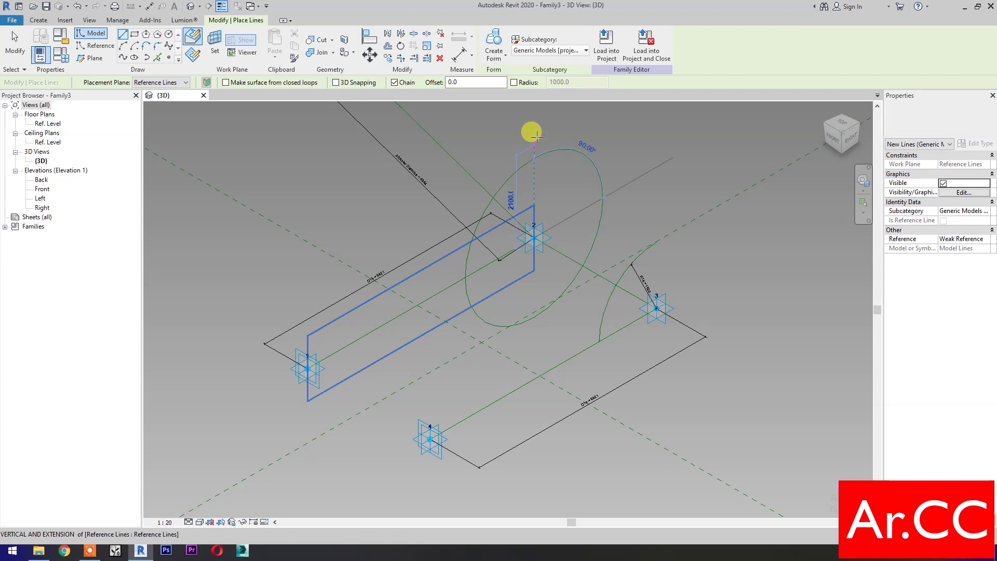
{"action": "left_click", "coordinate": [546, 168]}
{"action": "key", "text": "Escape"}
{"action": "key", "text": "Escape"}
Step: Split the circle above point 2 and below reference line 1–2, and delete the larger segment on the side away from point 1
{"action": "key", "text": "s"}
{"action": "key", "text": "l"}
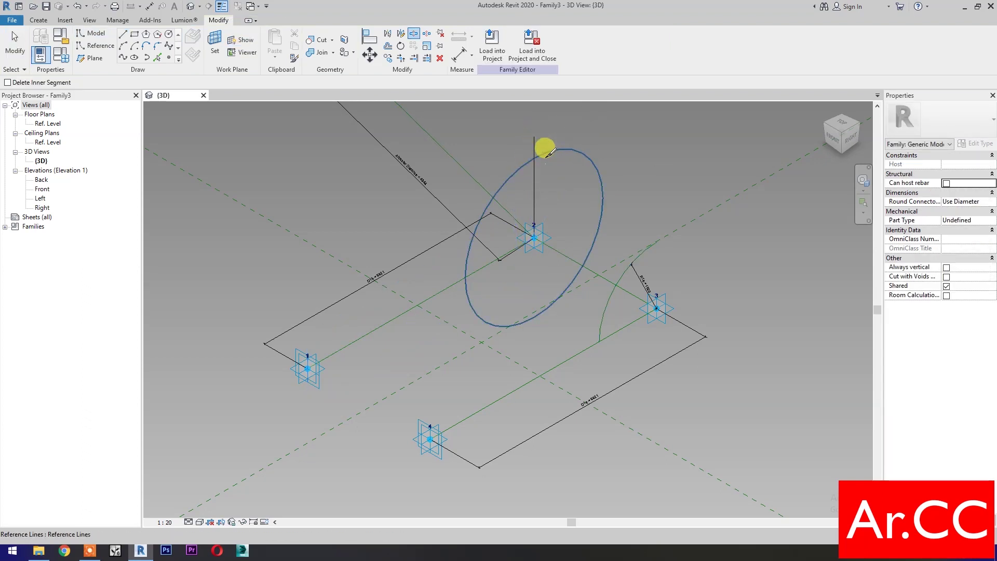
{"action": "key", "text": "Escape"}
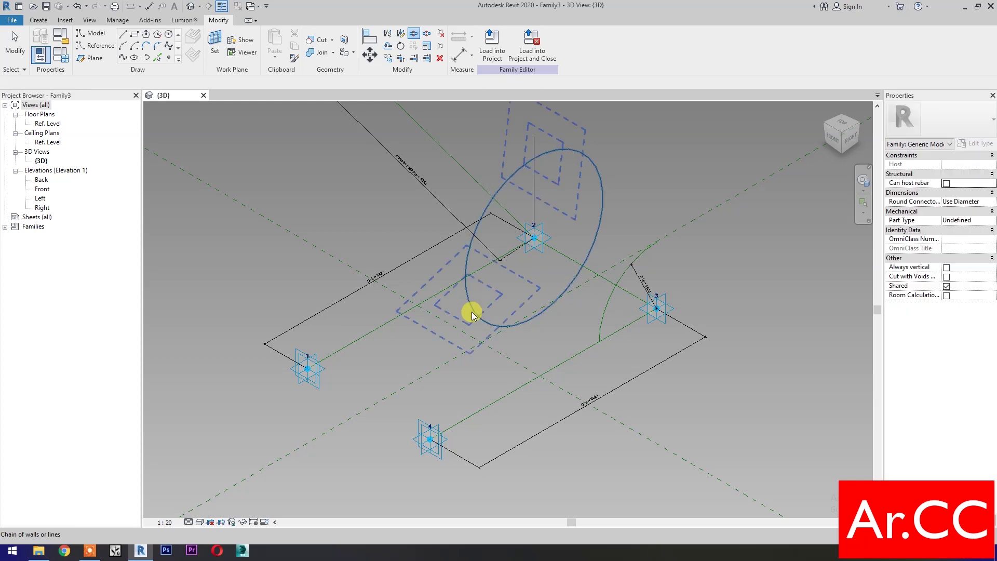
{"action": "key", "text": "Escape"}
{"action": "left_click", "coordinate": [472, 312]}
{"action": "key", "text": "Delete"}
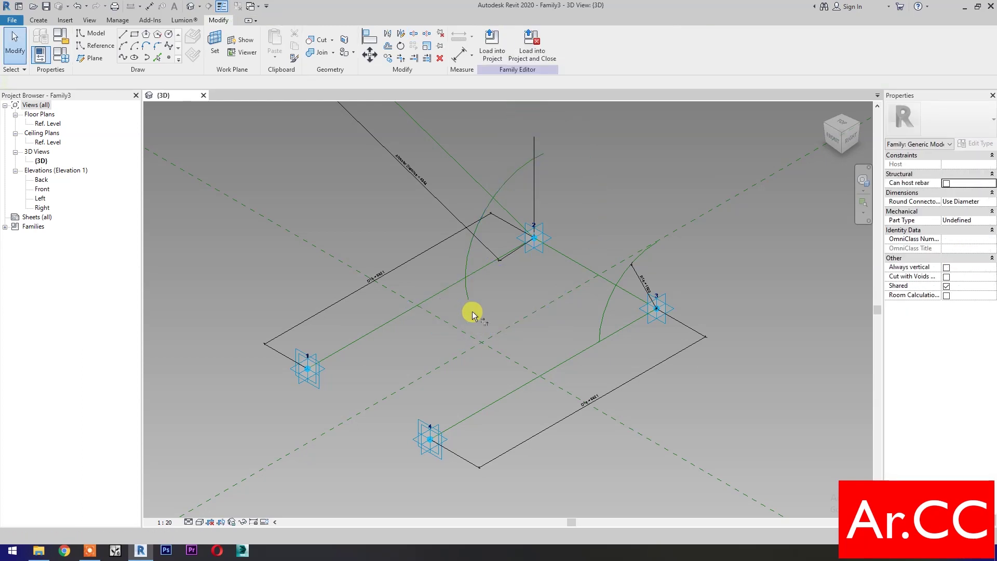
Step: Trim the upper end of the remaining arc to the vertical helper line at point 2
{"action": "key", "text": "t"}
{"action": "key", "text": "r"}
{"action": "left_click", "coordinate": [514, 175]}
{"action": "left_click", "coordinate": [546, 201]}
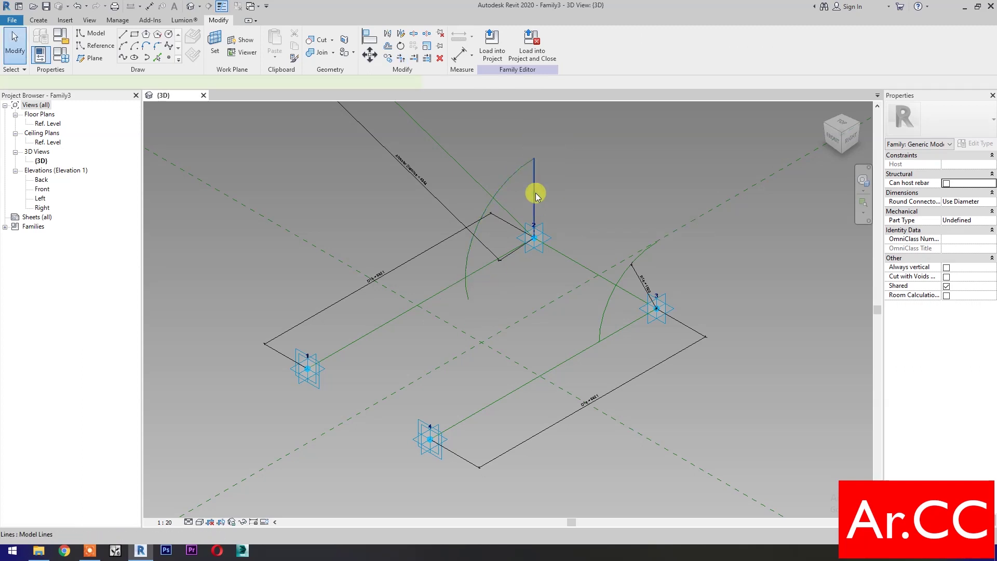
Step: Delete the helper line above point 2 and move the arc's lower end onto reference line 1–2 to form a 90° arc
{"action": "left_click", "coordinate": [467, 270]}
{"action": "left_click_drag", "start_coordinate": [469, 304], "coordinate": [462, 277]}
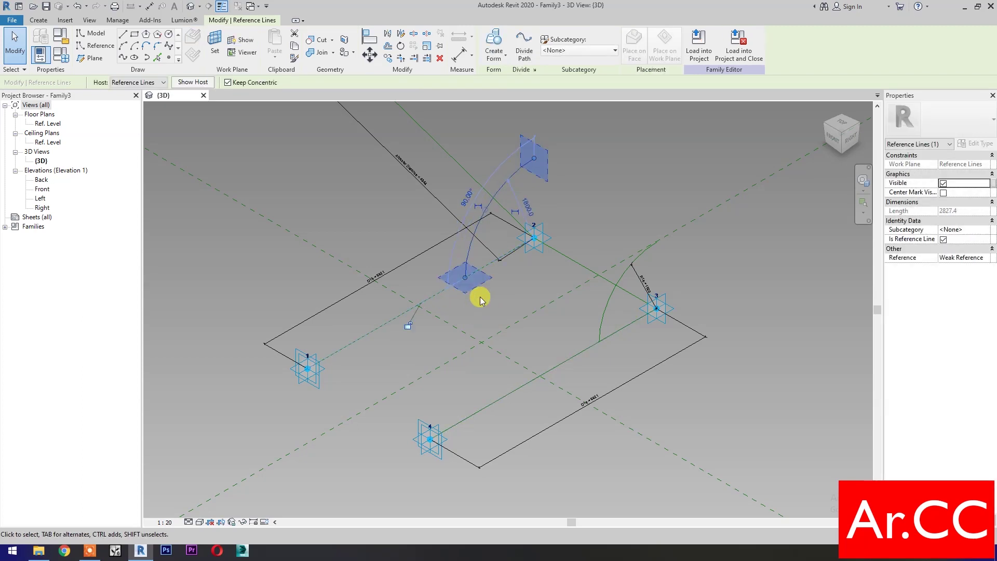
{"action": "left_click", "coordinate": [479, 299]}
Step: Set the vertical plane of reference line 3–4 as work plane and place a reference point on the arc at point 3
{"action": "left_click", "coordinate": [169, 59]}
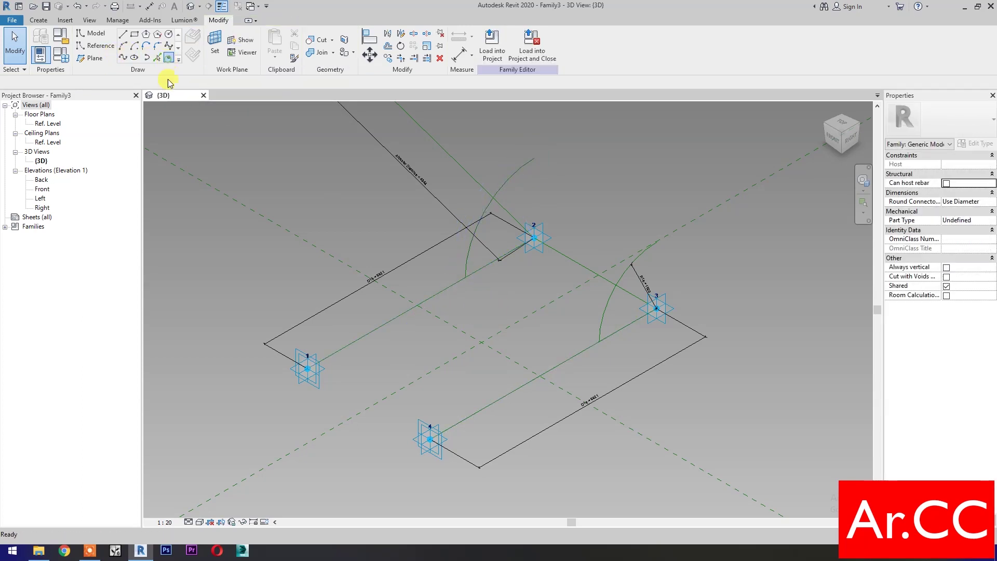
{"action": "left_click", "coordinate": [215, 44]}
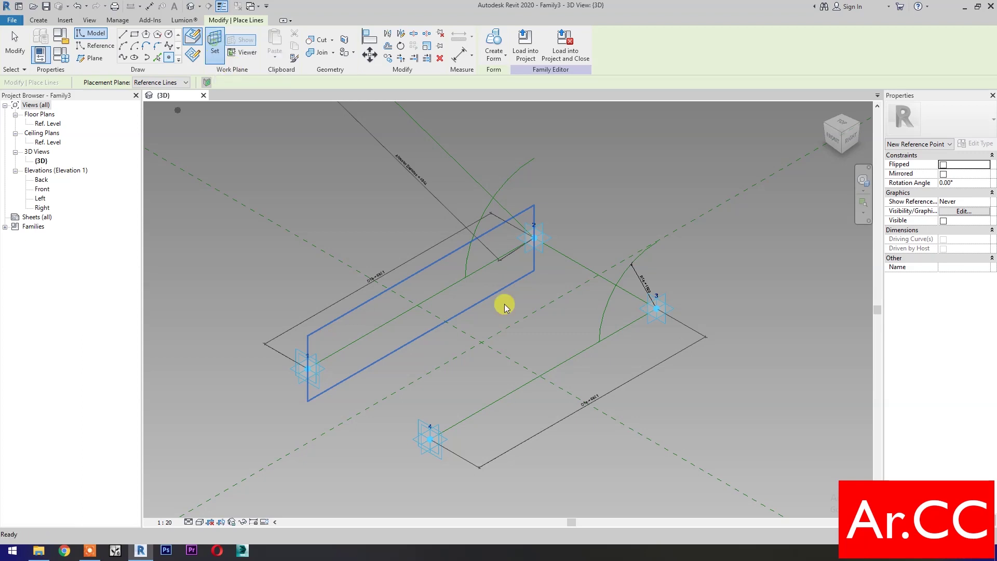
{"action": "key", "text": "Tab"}
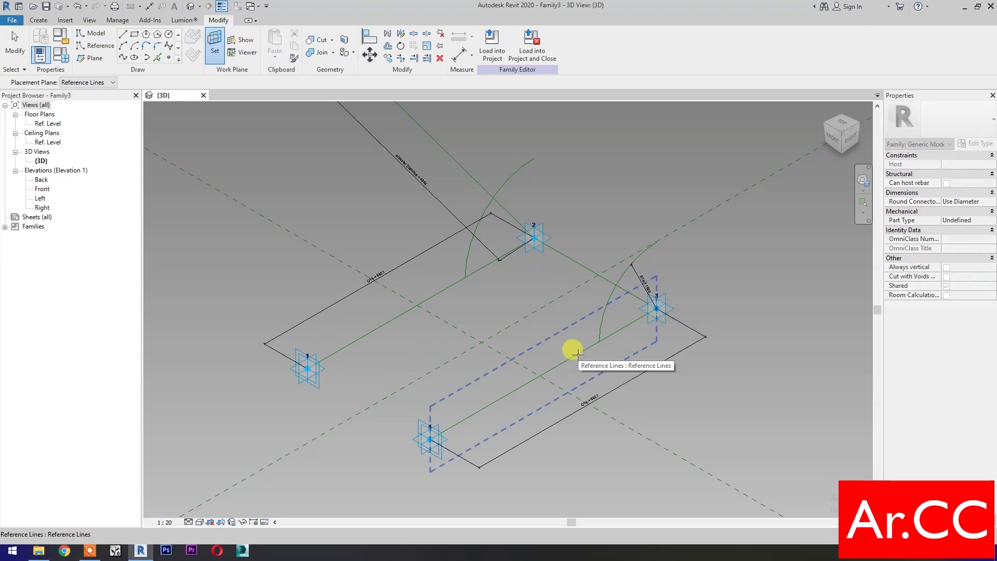
{"action": "left_click", "coordinate": [578, 353]}
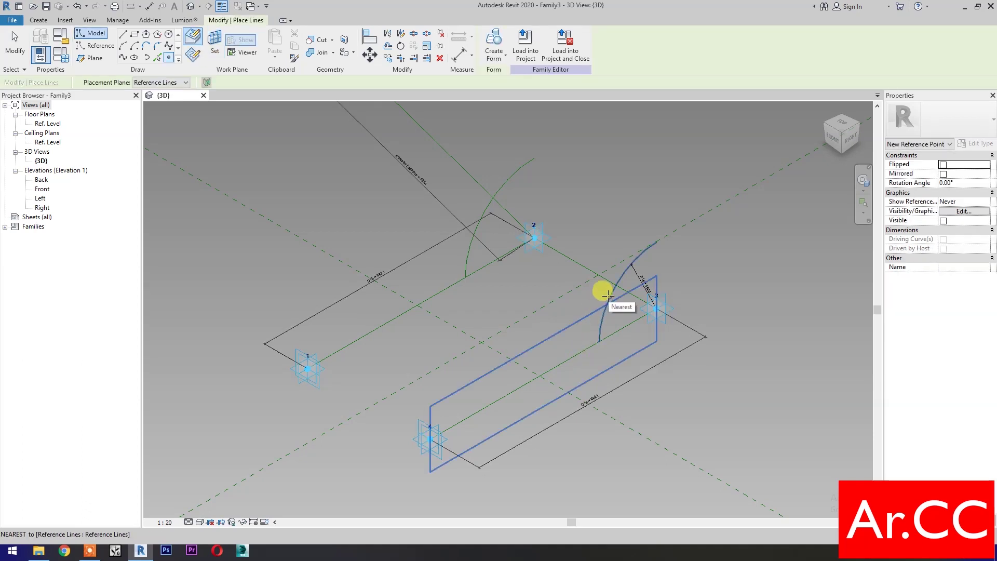
{"action": "left_click", "coordinate": [607, 293]}
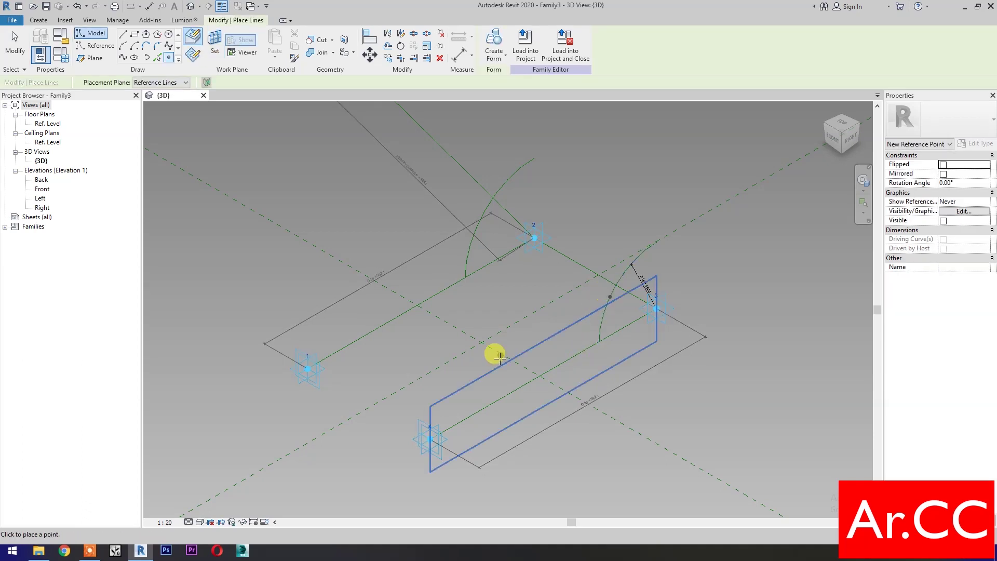
Step: Set the vertical plane of reference line 1–2 as work plane and place a reference point on the arc at point 2
{"action": "left_click", "coordinate": [215, 42]}
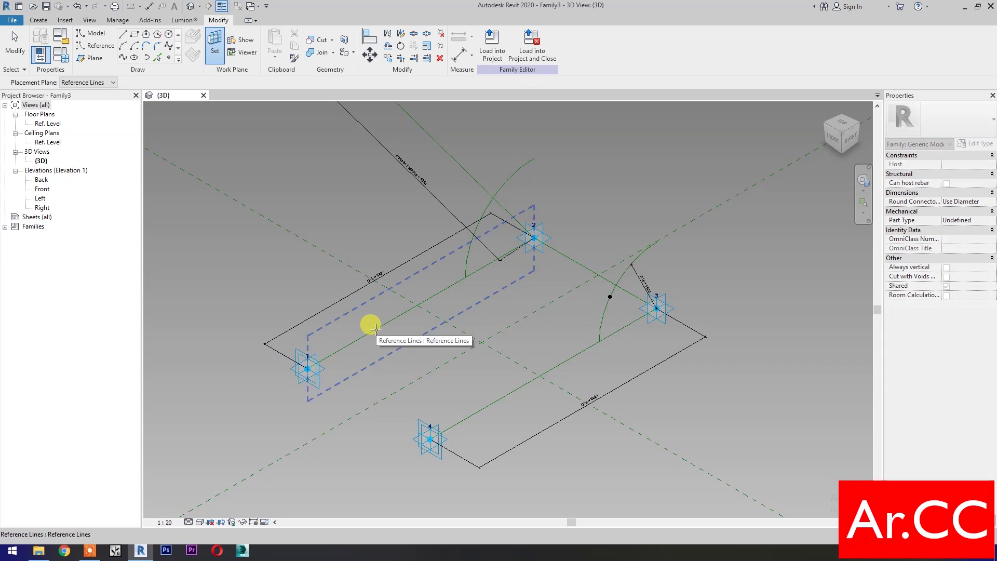
{"action": "left_click", "coordinate": [376, 332]}
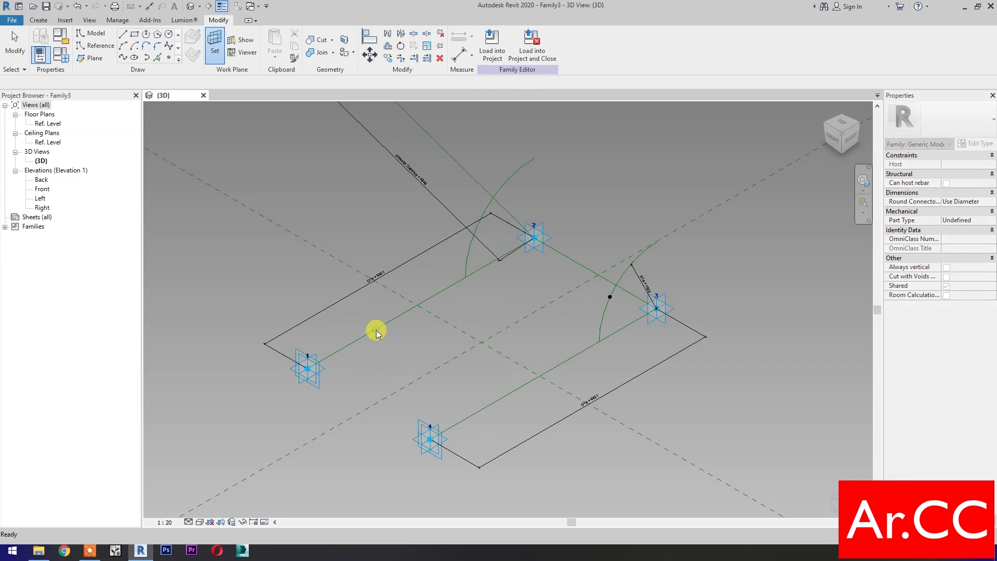
{"action": "left_click", "coordinate": [473, 227]}
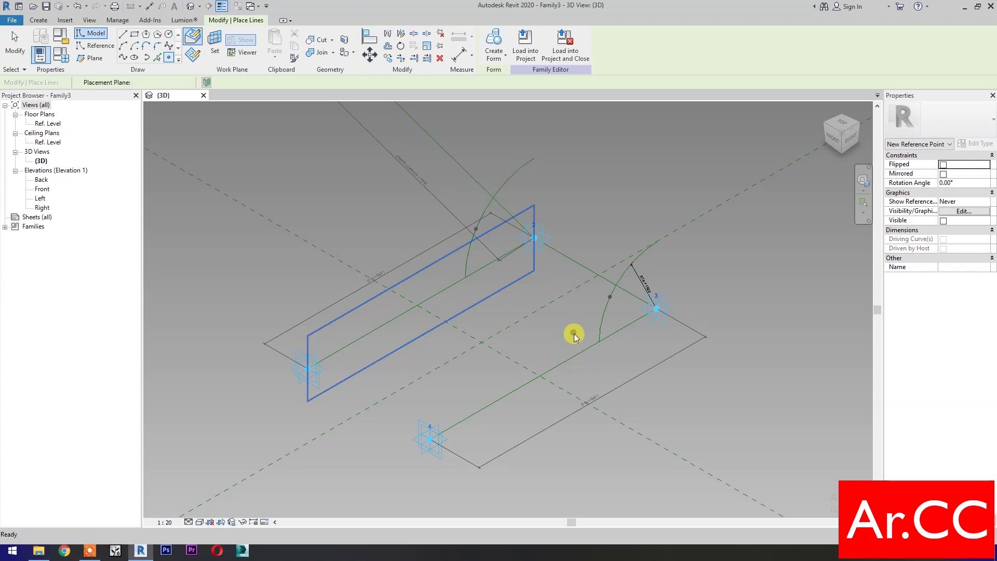
{"action": "key", "text": "Escape"}
{"action": "key", "text": "Escape"}
Step: Associate the Normalized Curve Parameter of the reference point on point 3's arc with a new instance parameter named "Opening NCP"
{"action": "left_click", "coordinate": [610, 298]}
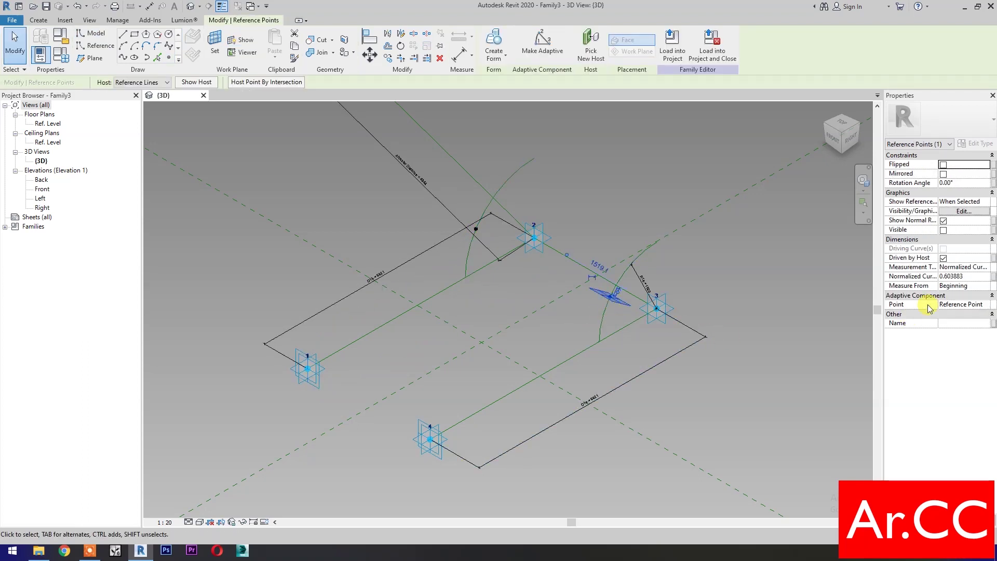
{"action": "left_click", "coordinate": [993, 277]}
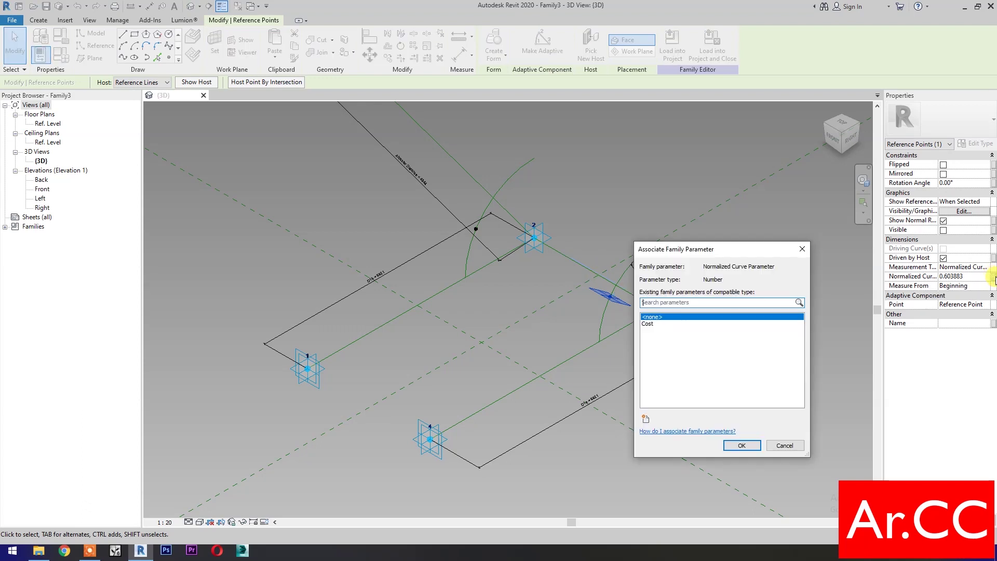
{"action": "left_click", "coordinate": [645, 418]}
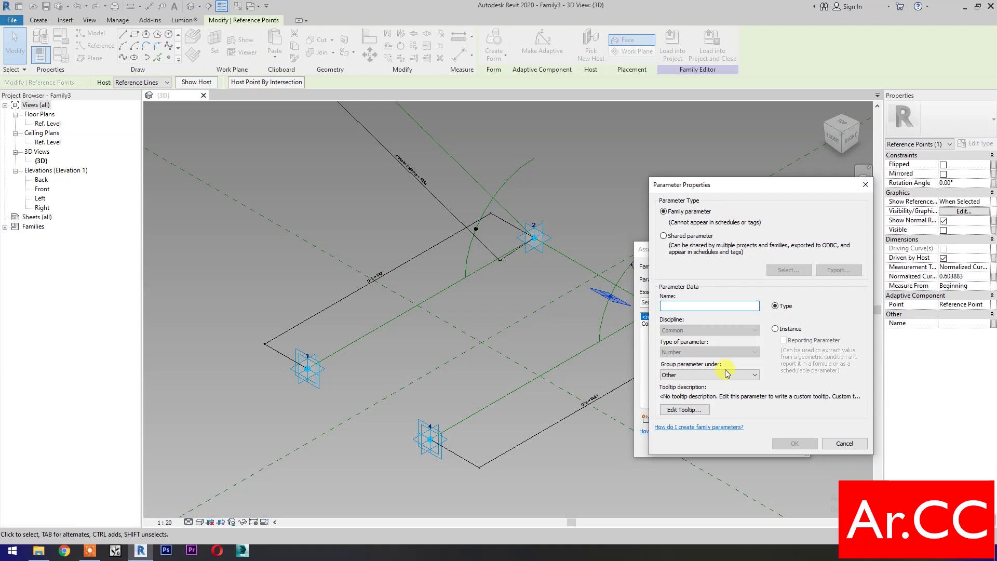
{"action": "left_click", "coordinate": [776, 329]}
{"action": "left_click", "coordinate": [696, 306]}
{"action": "type", "text": "Opening NCP"}
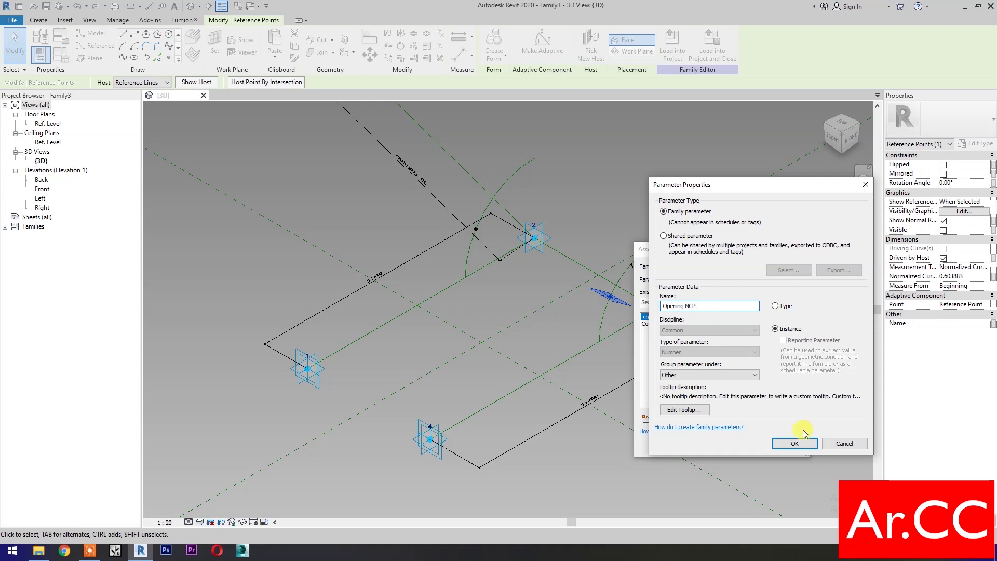
{"action": "left_click", "coordinate": [795, 443]}
{"action": "left_click", "coordinate": [747, 445]}
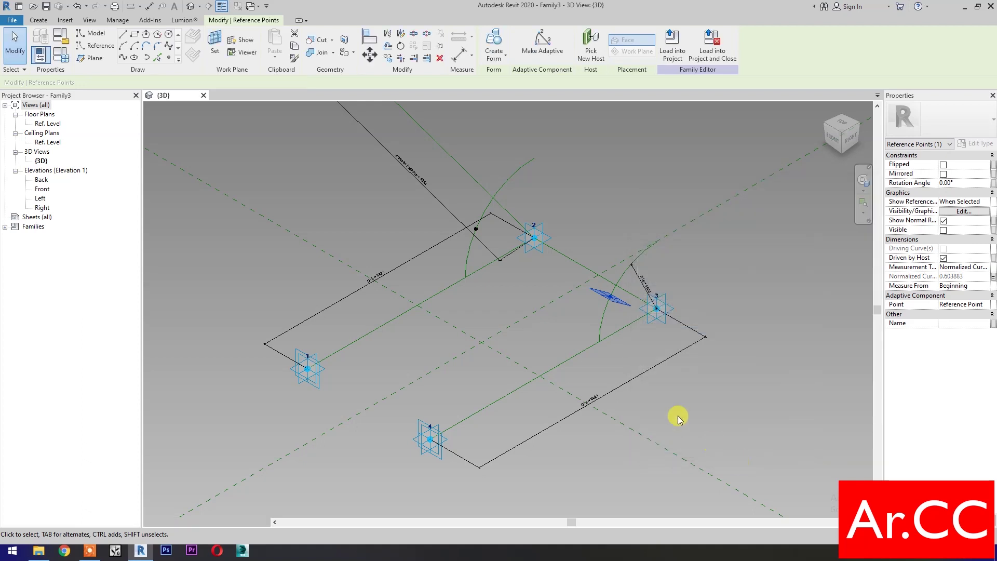
Step: Associate the Normalized Curve Parameter of the reference point on point 2's arc with the existing Opening NCP parameter
{"action": "left_click", "coordinate": [477, 229]}
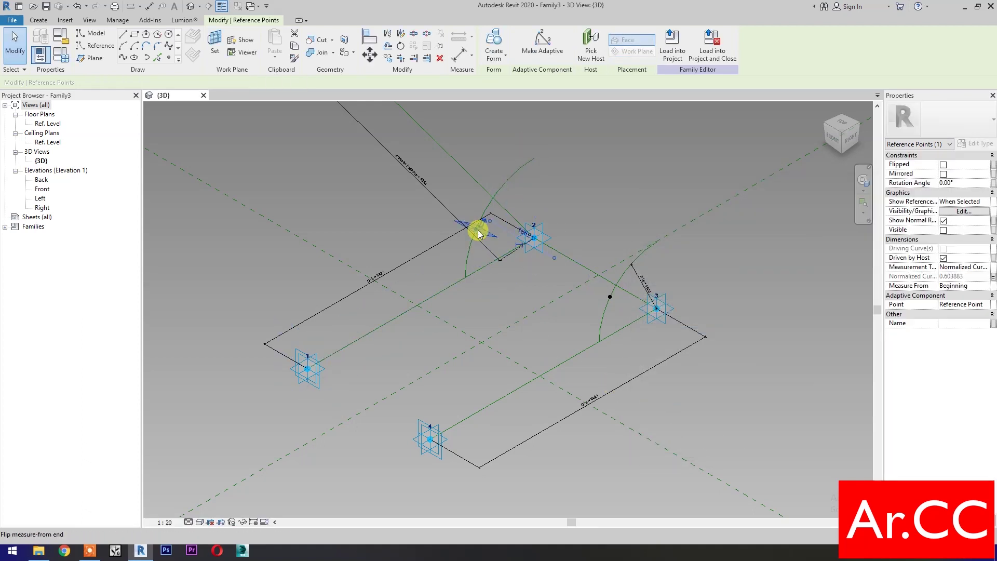
{"action": "left_click", "coordinate": [994, 277]}
{"action": "left_click", "coordinate": [670, 333]}
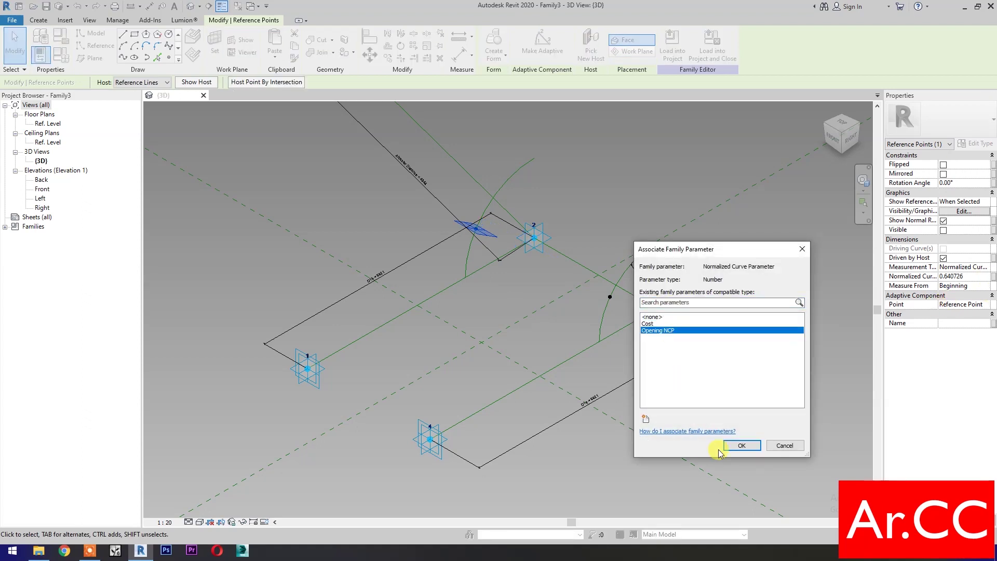
{"action": "left_click", "coordinate": [742, 445]}
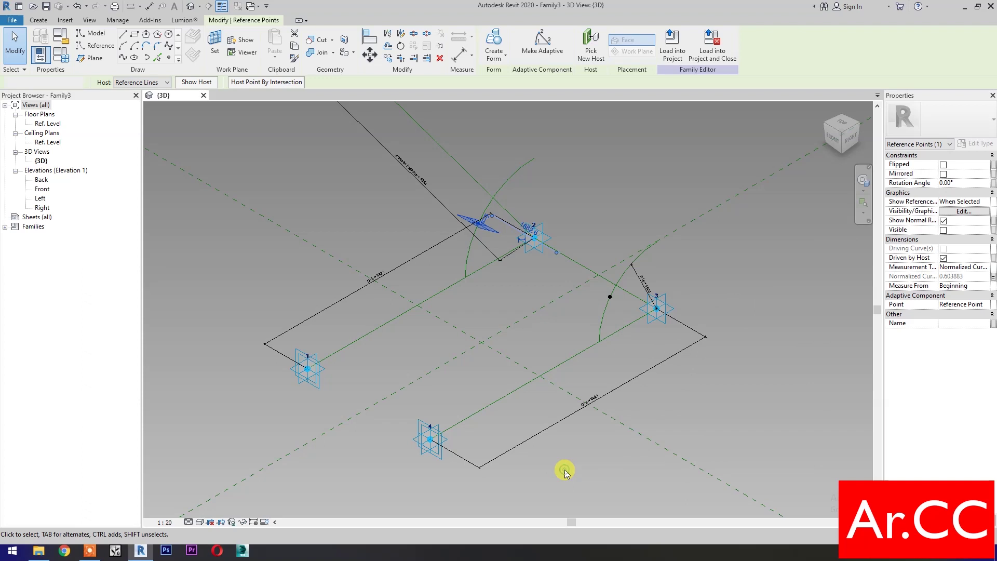
{"action": "left_click", "coordinate": [565, 470]}
Step: Add an integer instance family parameter named "Attractor Divisor", grouped under Dimensions
{"action": "middle_click_drag", "start_coordinate": [565, 470], "coordinate": [714, 458]}
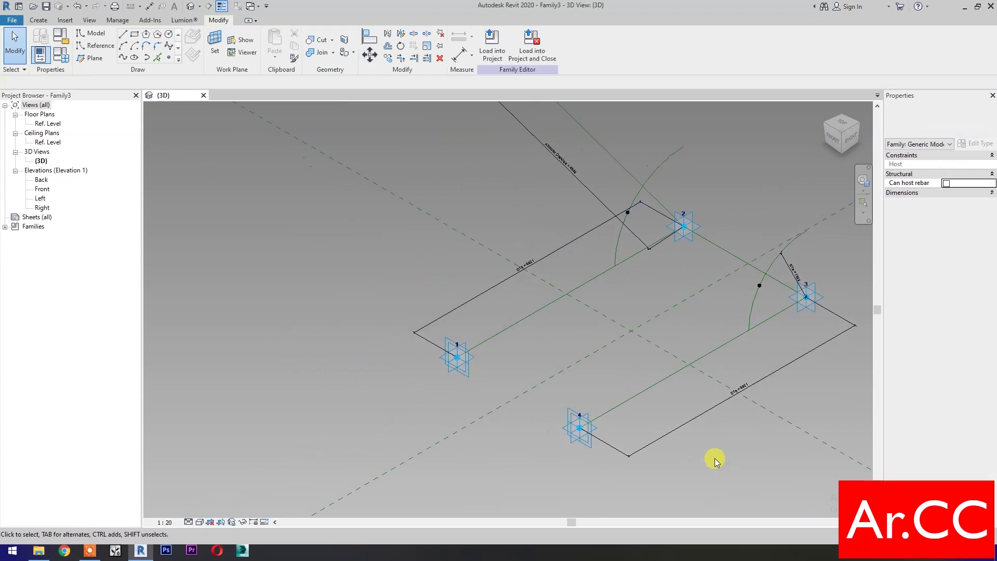
{"action": "left_click", "coordinate": [62, 54]}
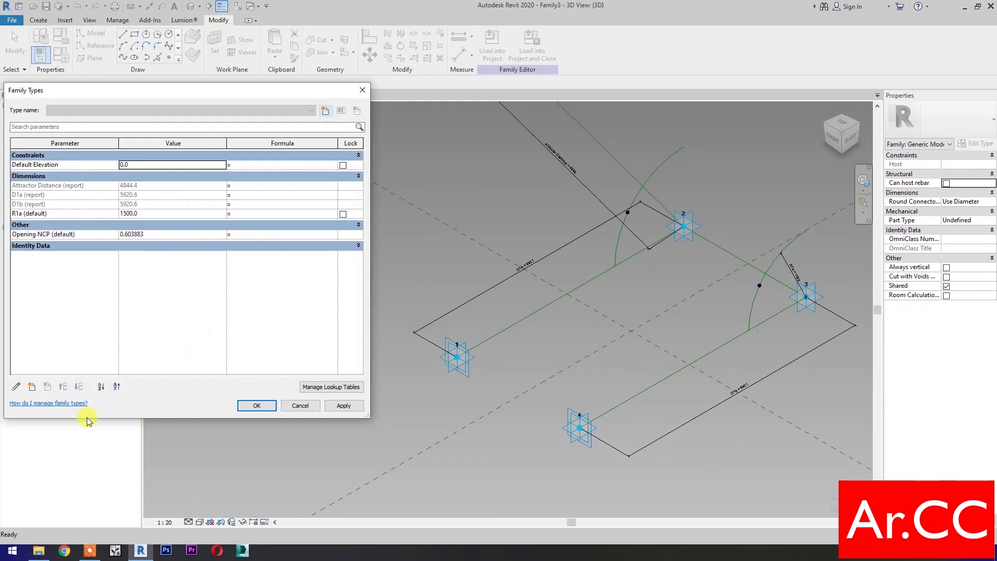
{"action": "left_click", "coordinate": [37, 391]}
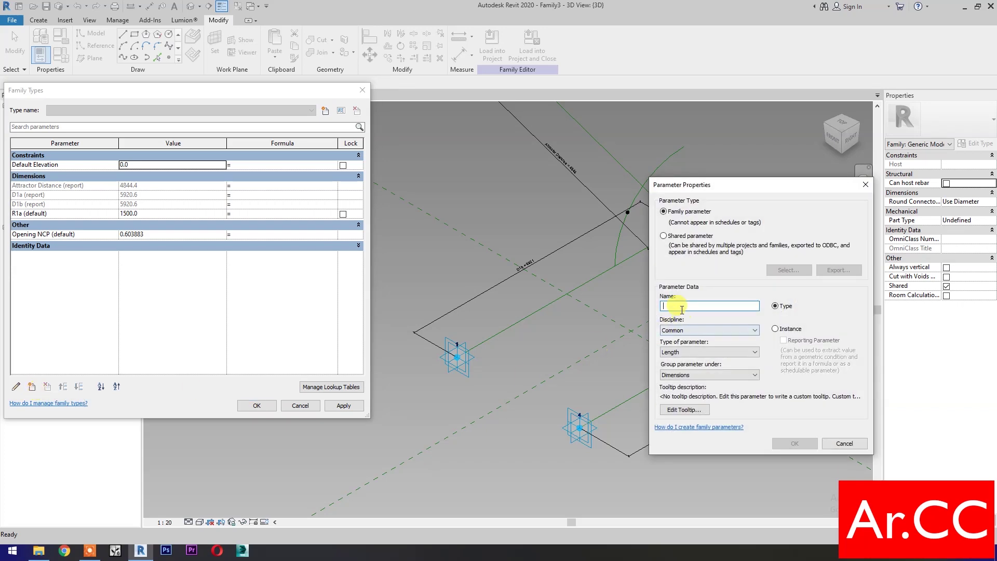
{"action": "type", "text": "Attractor Divisor"}
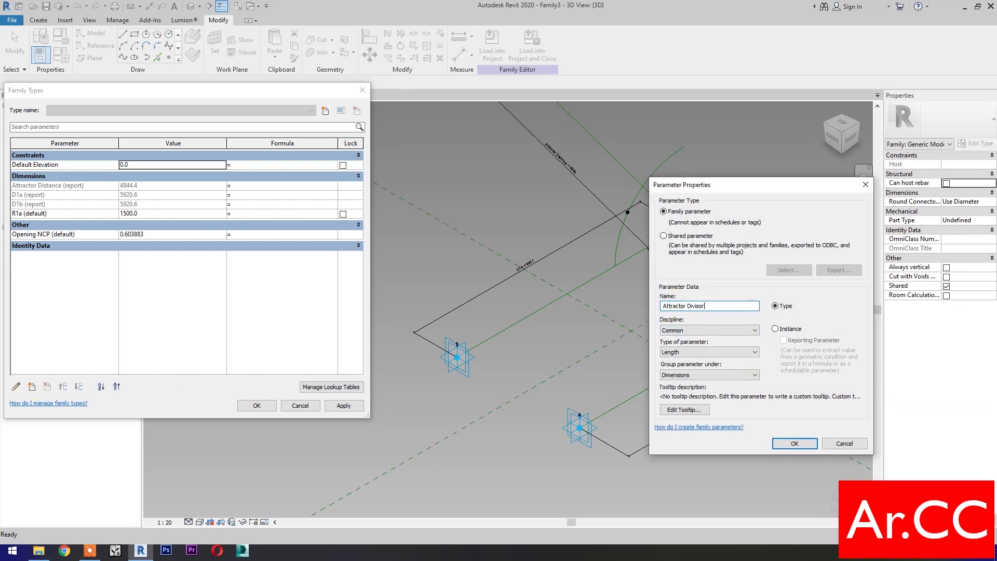
{"action": "left_click", "coordinate": [776, 329]}
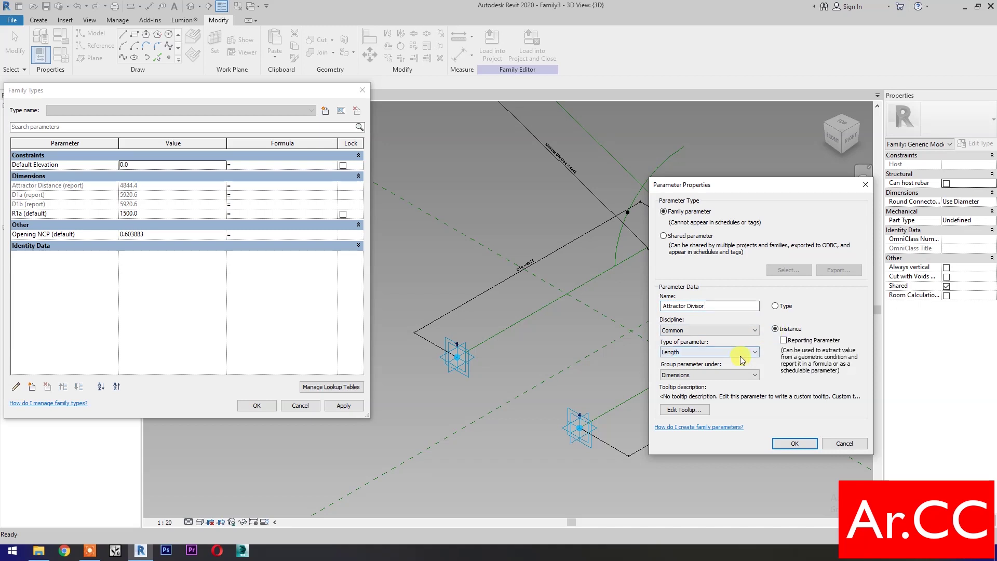
{"action": "left_click", "coordinate": [739, 357]}
{"action": "left_click", "coordinate": [703, 366]}
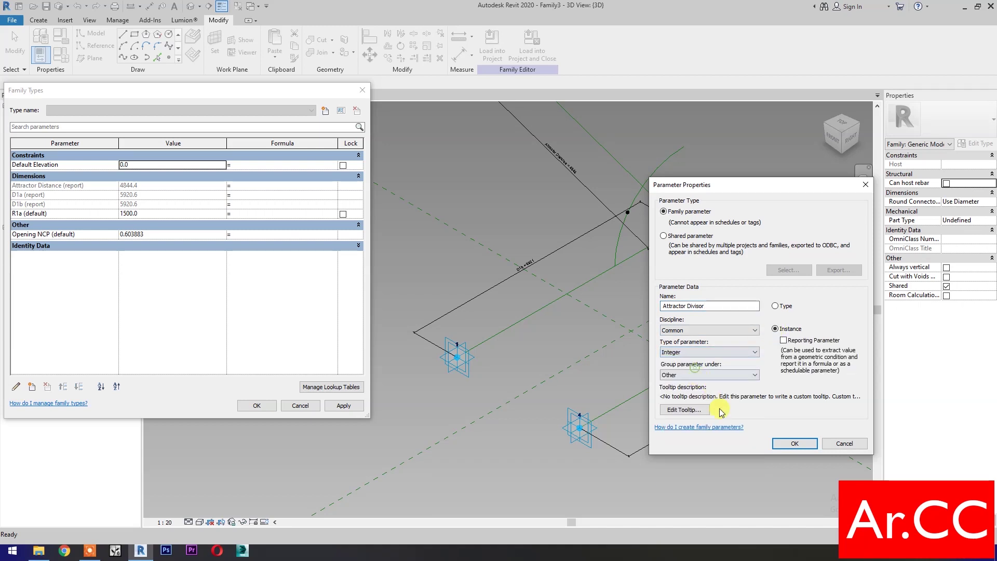
{"action": "left_click", "coordinate": [719, 375]}
{"action": "scroll", "coordinate": [701, 291], "scroll_direction": "up", "scroll_amount": 5}
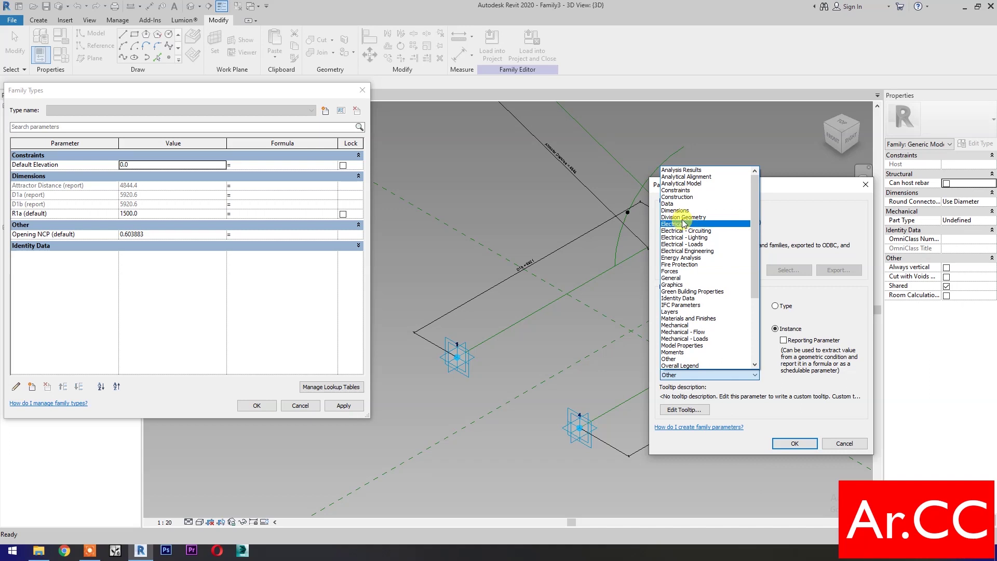
{"action": "left_click", "coordinate": [684, 218]}
{"action": "left_click", "coordinate": [794, 443]}
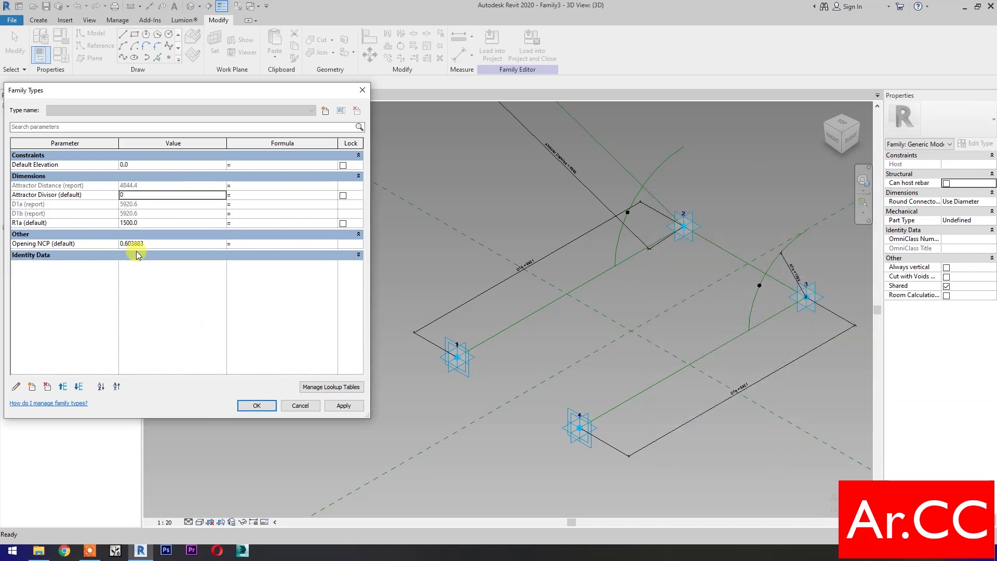
Step: Set Attractor Divisor to 7 and drive Opening NCP with a formula based on Attractor Distance / Attractor Divisor
{"action": "left_click", "coordinate": [134, 195]}
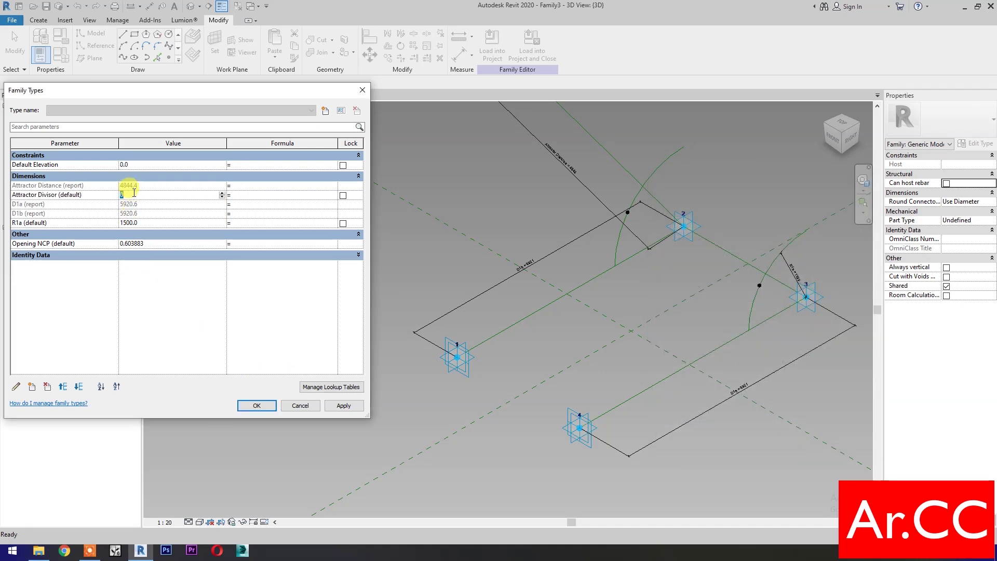
{"action": "type", "text": "7"}
{"action": "left_click", "coordinate": [251, 244]}
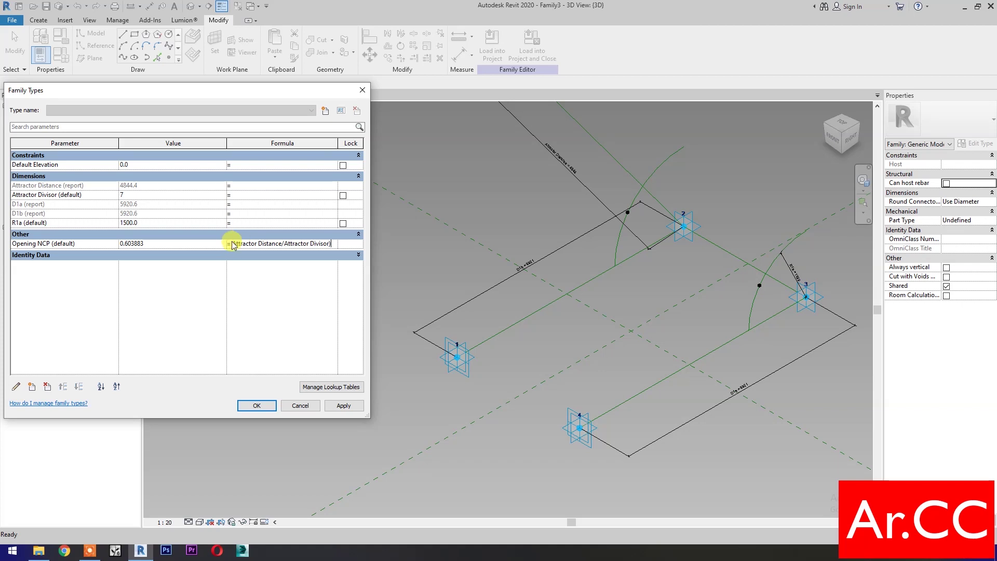
{"action": "left_click", "coordinate": [333, 244]}
{"action": "type", "text": "/5)"}
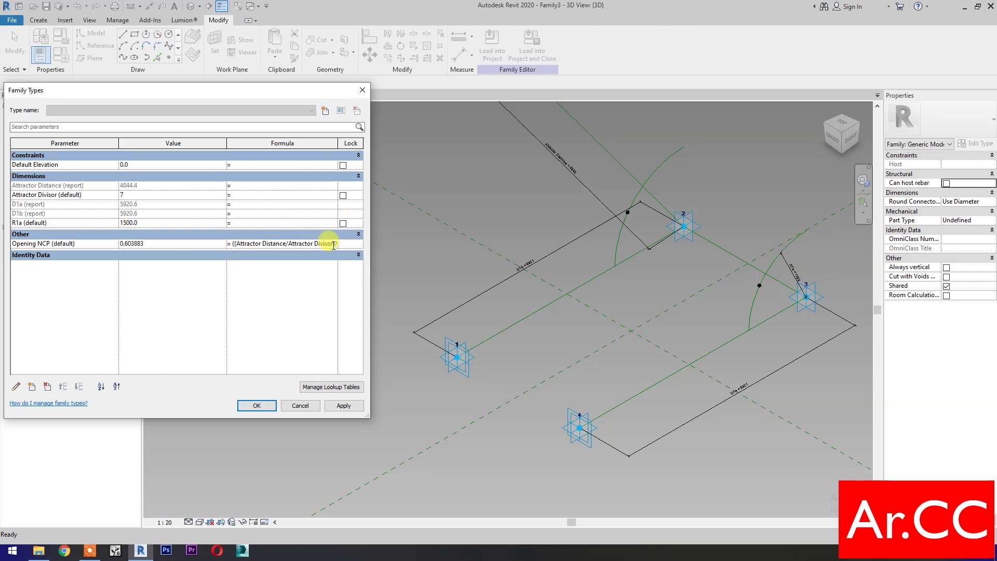
{"action": "left_click", "coordinate": [350, 263]}
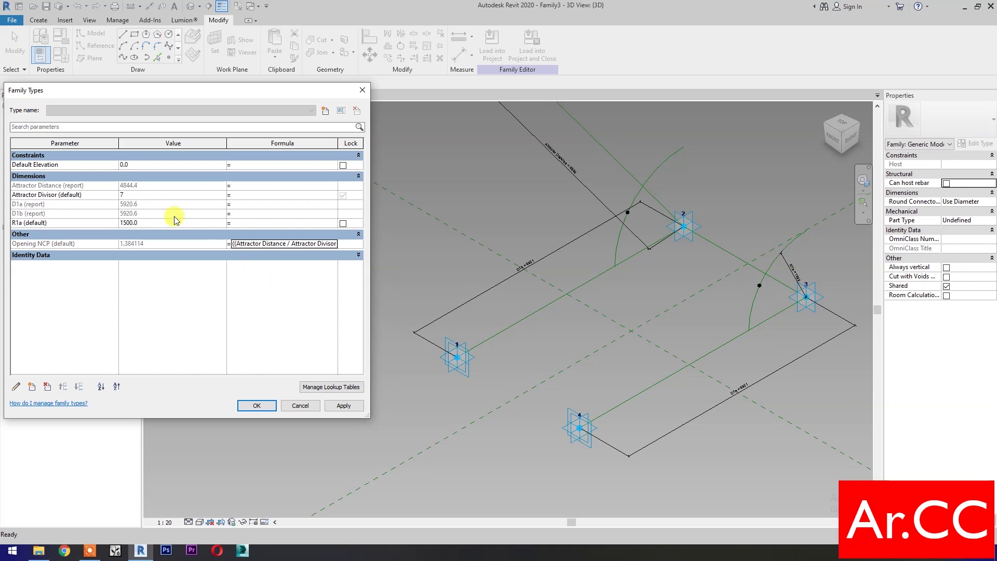
Step: Try an Attractor Divisor of 10 and set it to 15, applying each value to the family
{"action": "left_click", "coordinate": [157, 196]}
{"action": "type", "text": "10"}
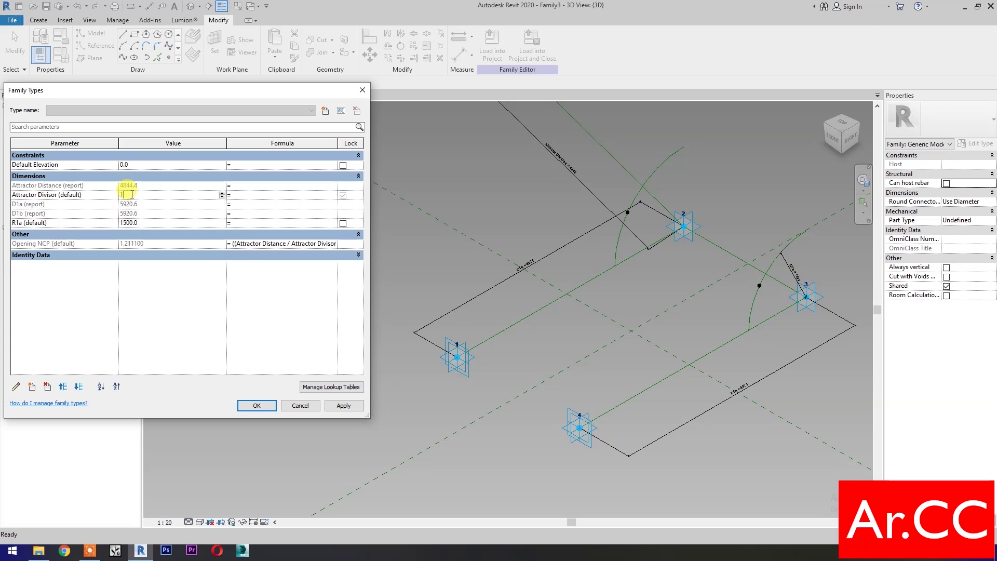
{"action": "left_click", "coordinate": [334, 407]}
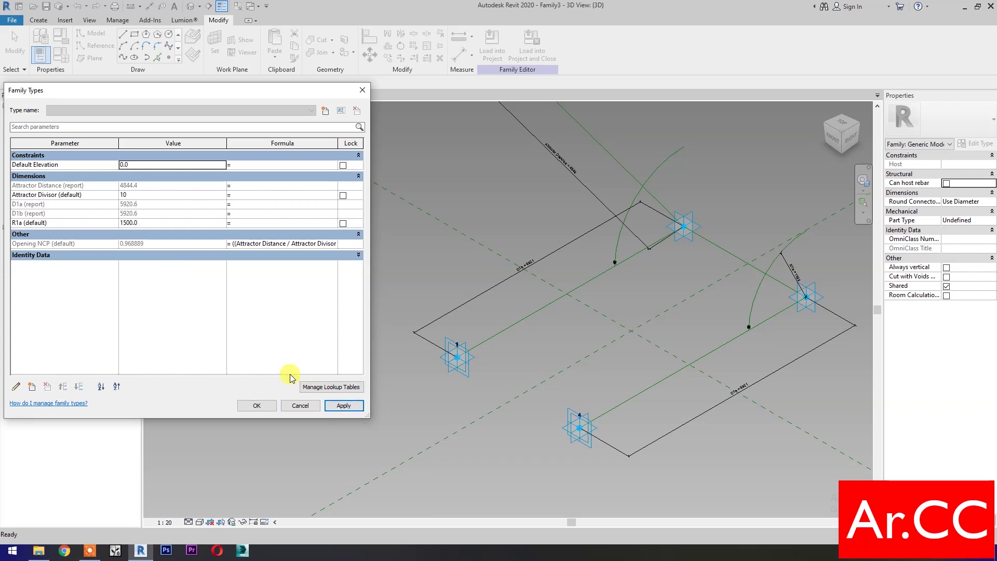
{"action": "left_click", "coordinate": [142, 196]}
{"action": "type", "text": "15"}
{"action": "left_click", "coordinate": [342, 406]}
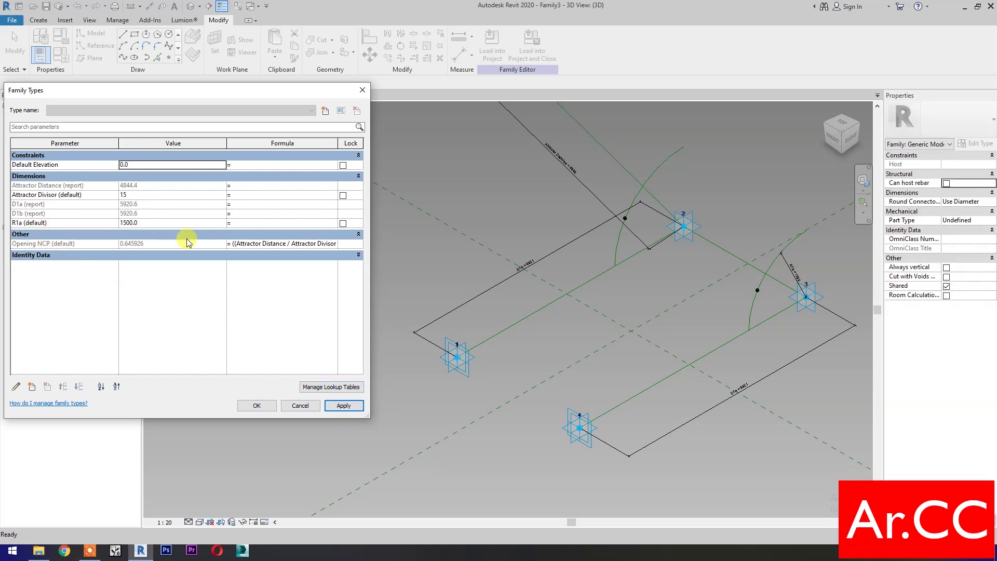
Step: Drive the R1a radius with the formula D1a / 2 and accept the family types
{"action": "left_click", "coordinate": [241, 224]}
{"action": "type", "text": "D"}
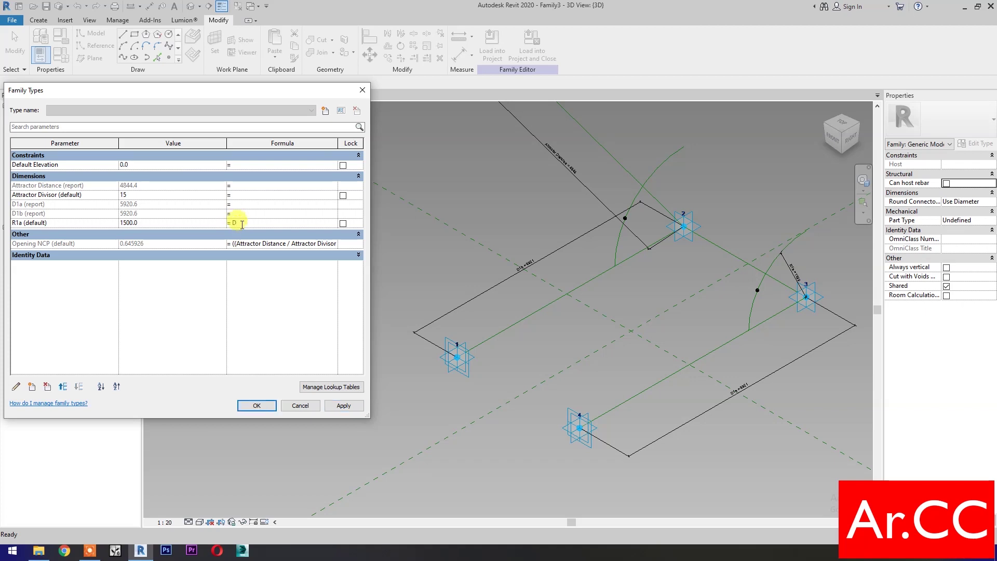
{"action": "type", "text": "1a / 2"}
{"action": "left_click", "coordinate": [256, 406]}
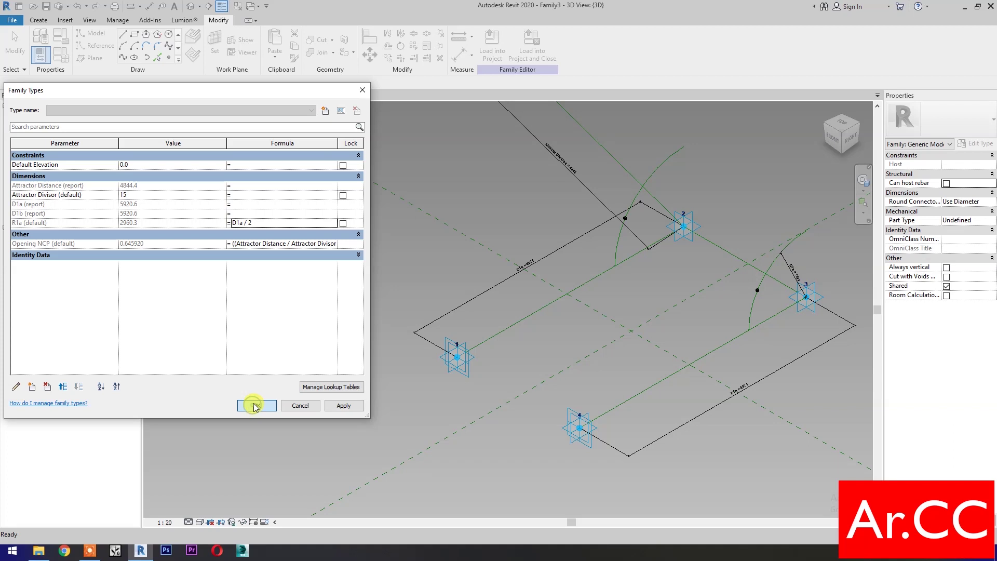
Step: Place a radial dimension on the arc at point 2, using the vertical plane of reference line 1–2 as work plane
{"action": "key", "text": "d"}
{"action": "key", "text": "i"}
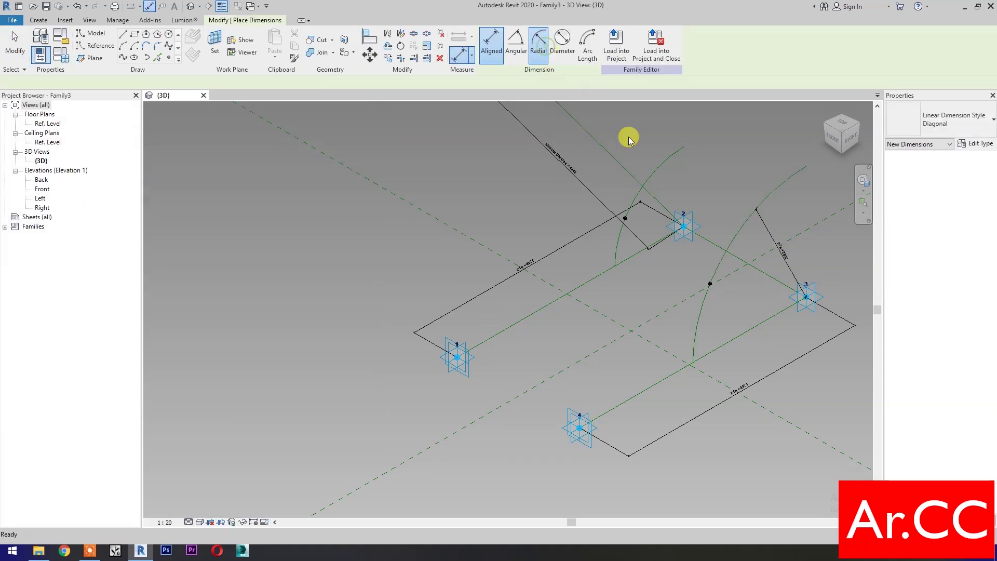
{"action": "left_click", "coordinate": [216, 42]}
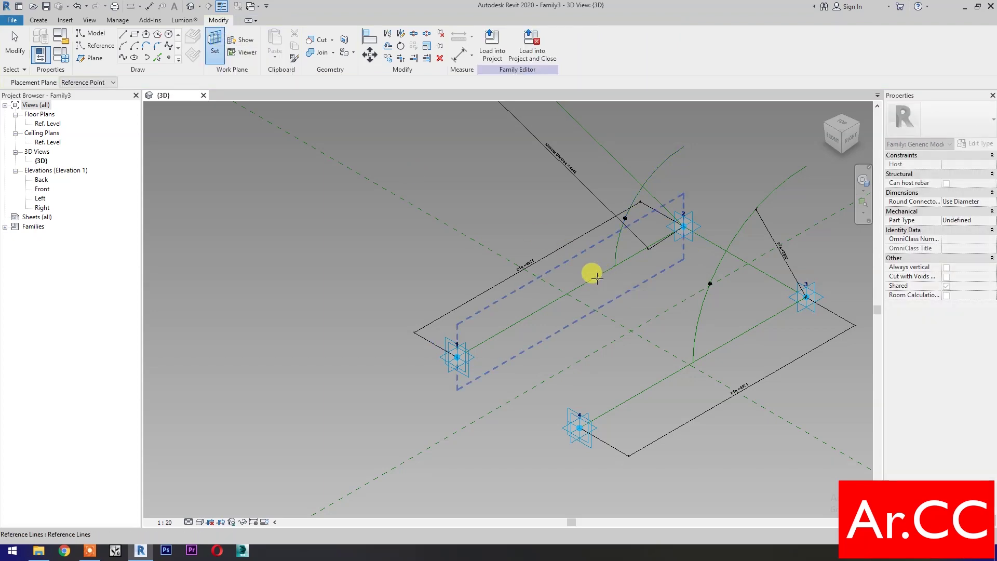
{"action": "key", "text": "Return"}
{"action": "left_click", "coordinate": [625, 186]}
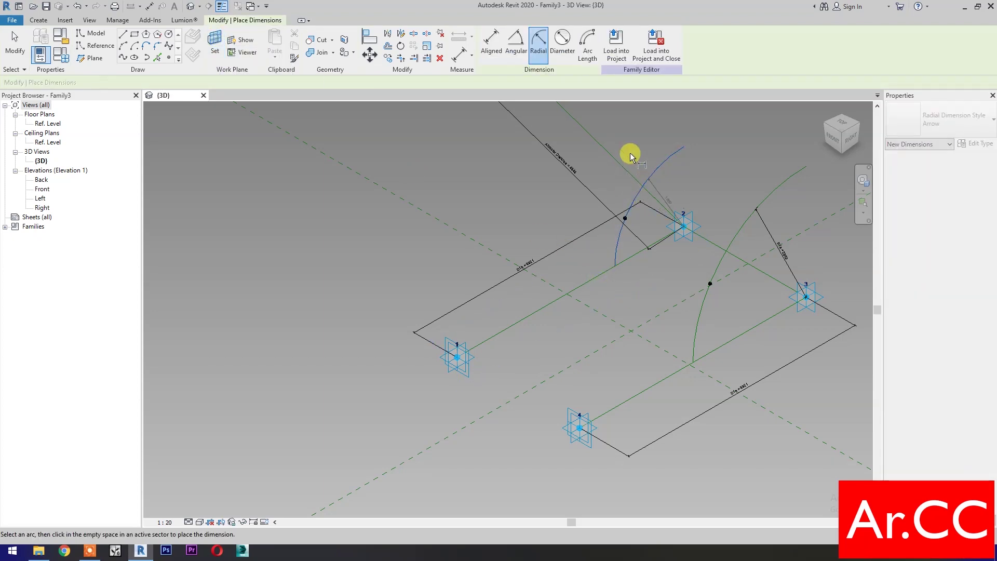
{"action": "left_click", "coordinate": [659, 188]}
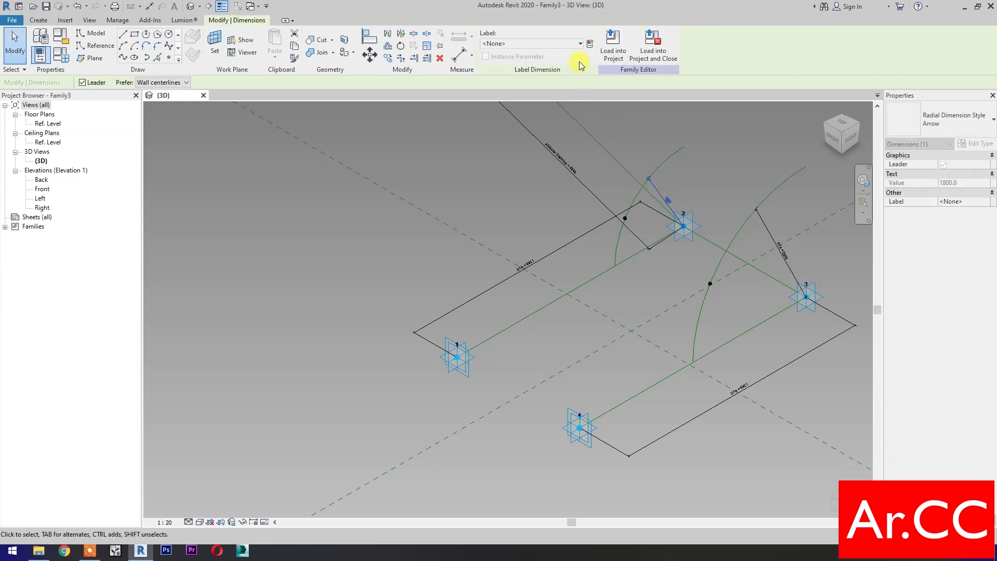
Step: Label the radial dimension at point 2 with a new instance parameter named "R1b"
{"action": "left_click", "coordinate": [590, 44]}
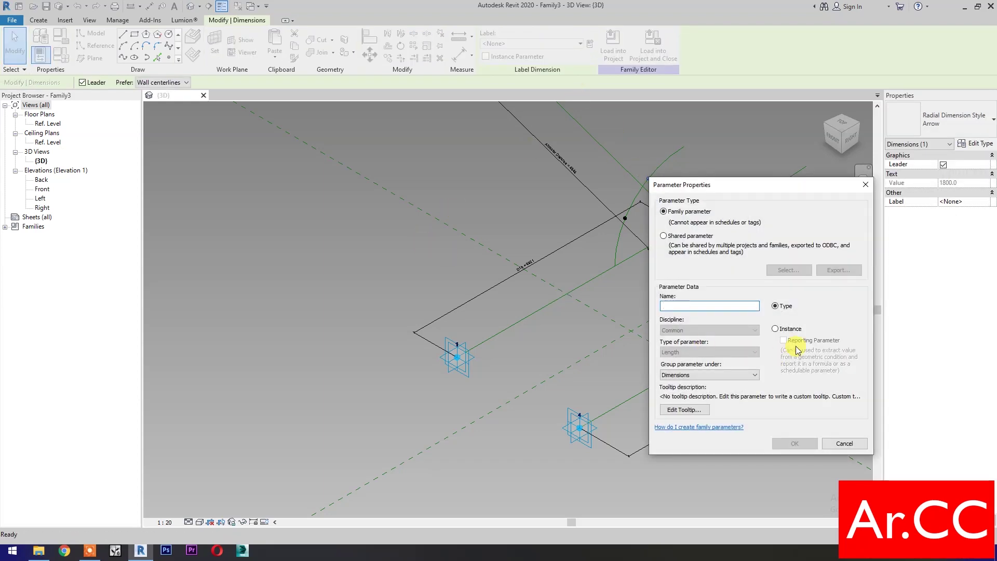
{"action": "left_click", "coordinate": [775, 328]}
{"action": "left_click", "coordinate": [696, 307]}
{"action": "type", "text": "R1b"}
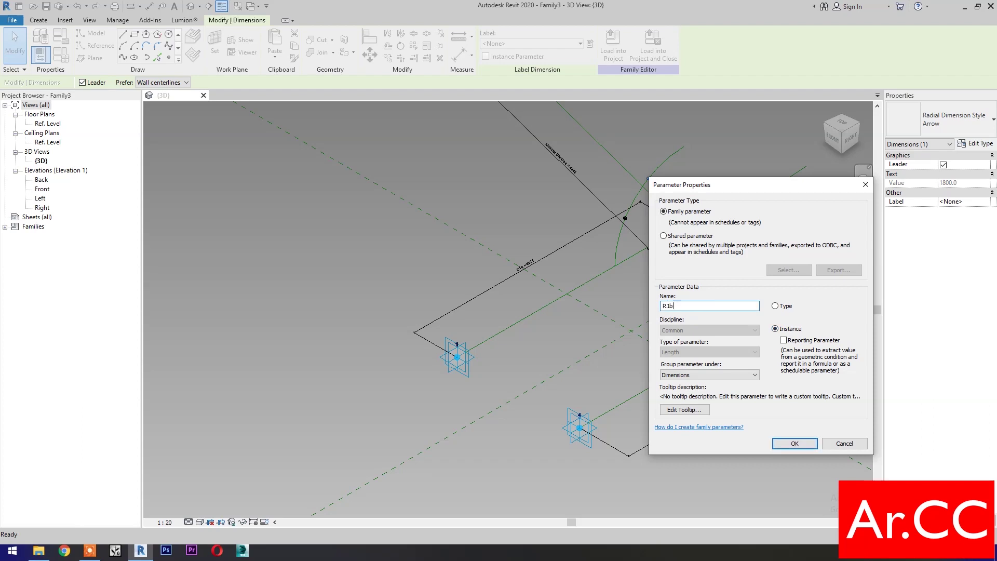
{"action": "left_click", "coordinate": [785, 444]}
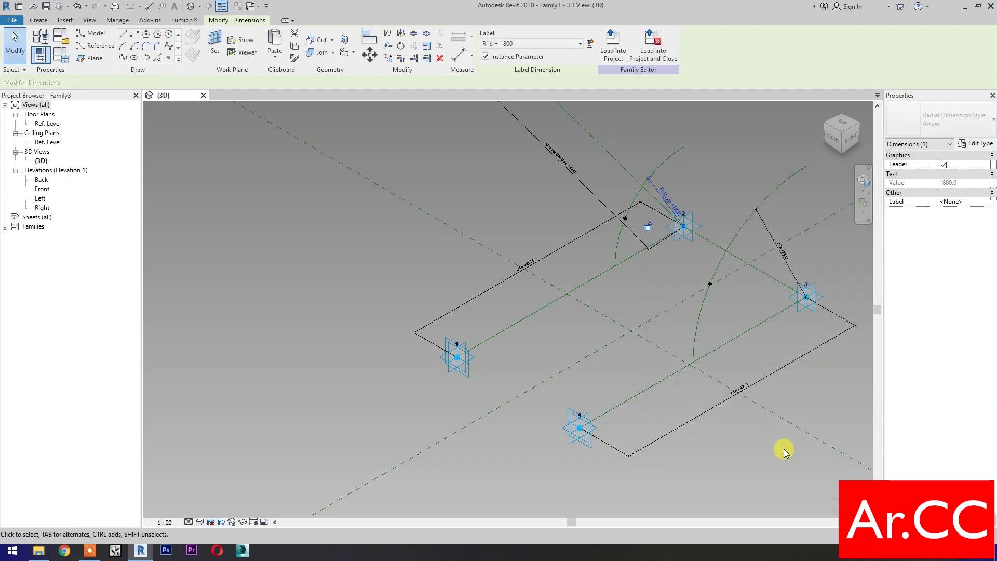
Step: Drive the R1b radius with the formula D1b / 2 and apply it to the family
{"action": "left_click", "coordinate": [67, 61]}
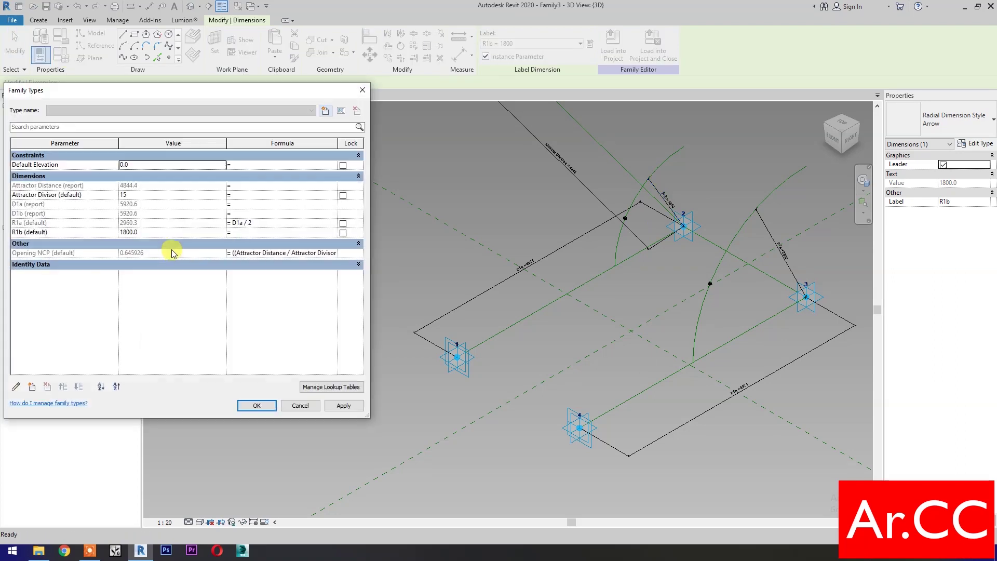
{"action": "left_click", "coordinate": [247, 233]}
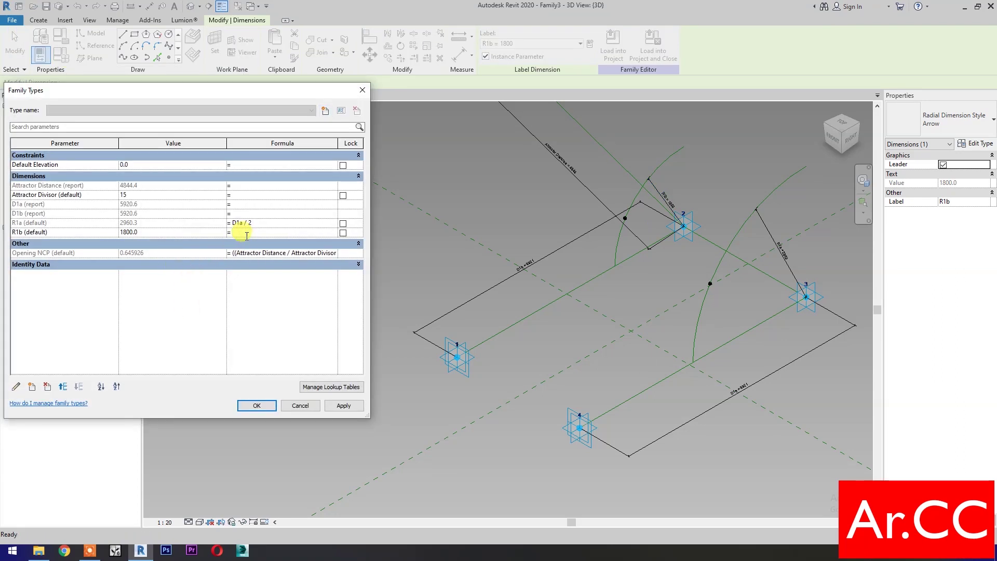
{"action": "type", "text": "D1b / 2"}
{"action": "left_click", "coordinate": [340, 405]}
{"action": "left_click", "coordinate": [257, 405]}
Step: Connect the two arc-hosted points with a spline through points and make it a reference line
{"action": "left_click", "coordinate": [599, 230]}
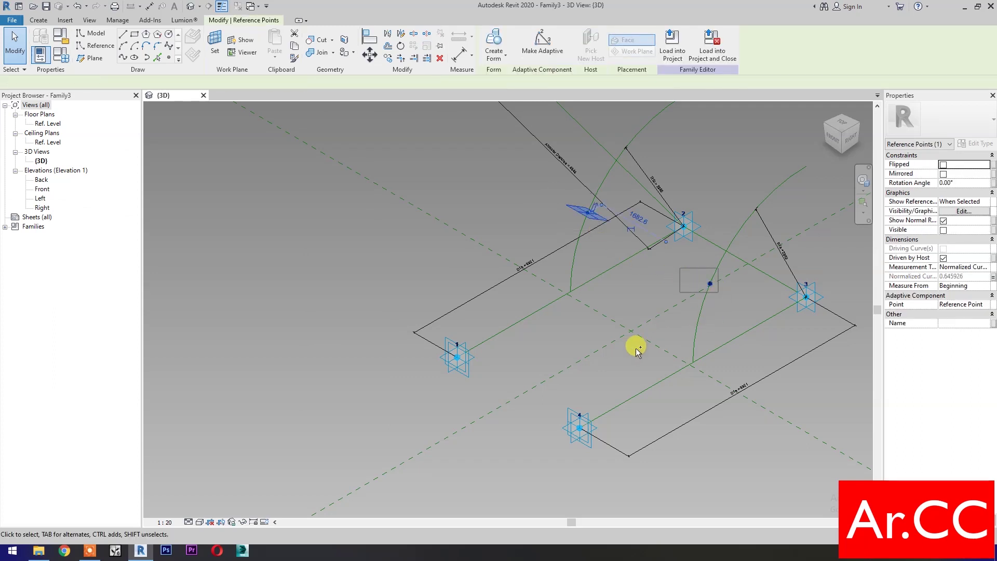
{"action": "left_click", "coordinate": [667, 332], "text": "ctrl"}
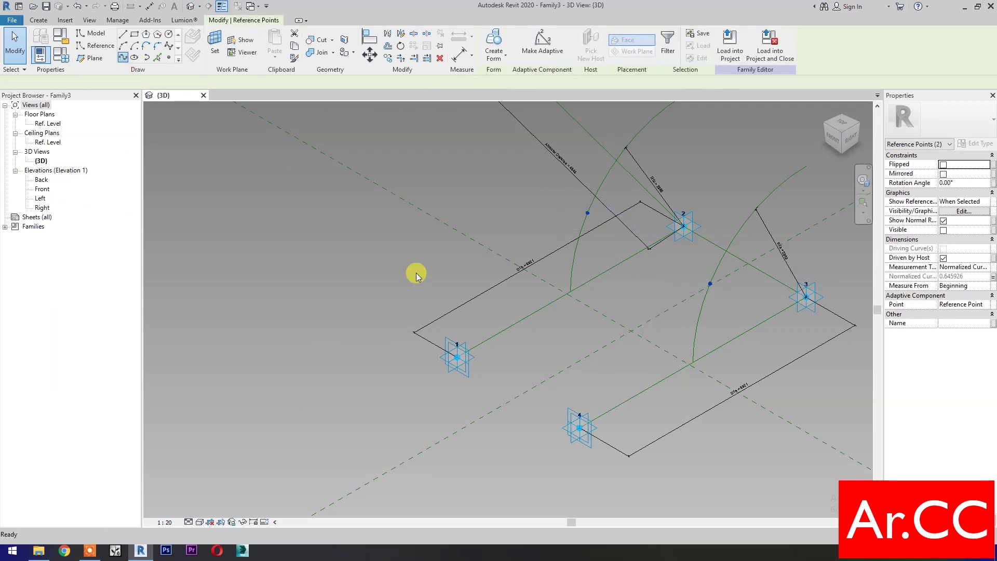
{"action": "left_click", "coordinate": [676, 268]}
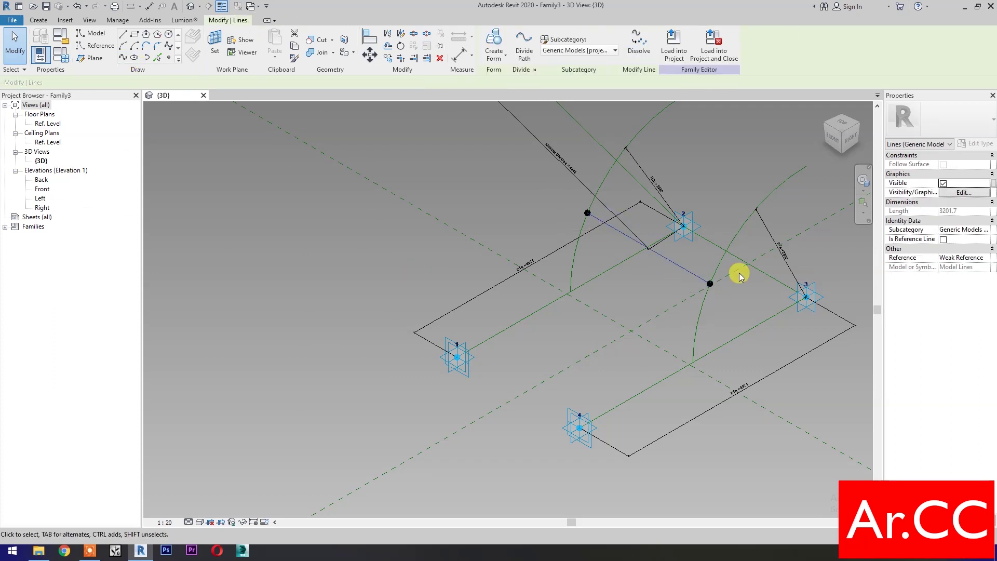
{"action": "left_click", "coordinate": [944, 240]}
{"action": "left_click", "coordinate": [412, 262]}
Step: Connect placement point 2 to the point on its arc with a spline through points and make it a reference line
{"action": "left_click_drag", "start_coordinate": [529, 194], "coordinate": [688, 249]}
{"action": "left_click", "coordinate": [123, 58]}
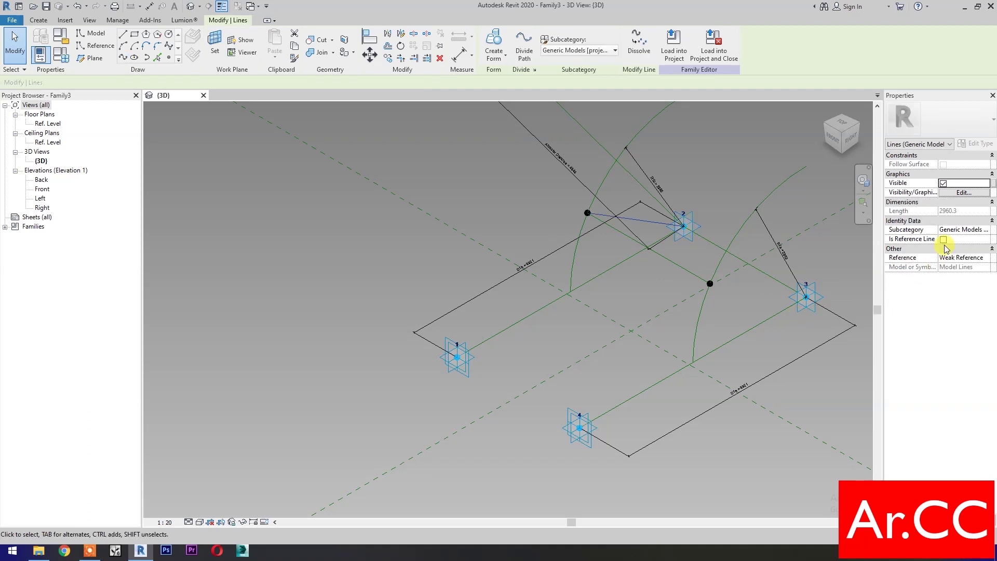
{"action": "left_click", "coordinate": [944, 240]}
{"action": "left_click", "coordinate": [706, 448]}
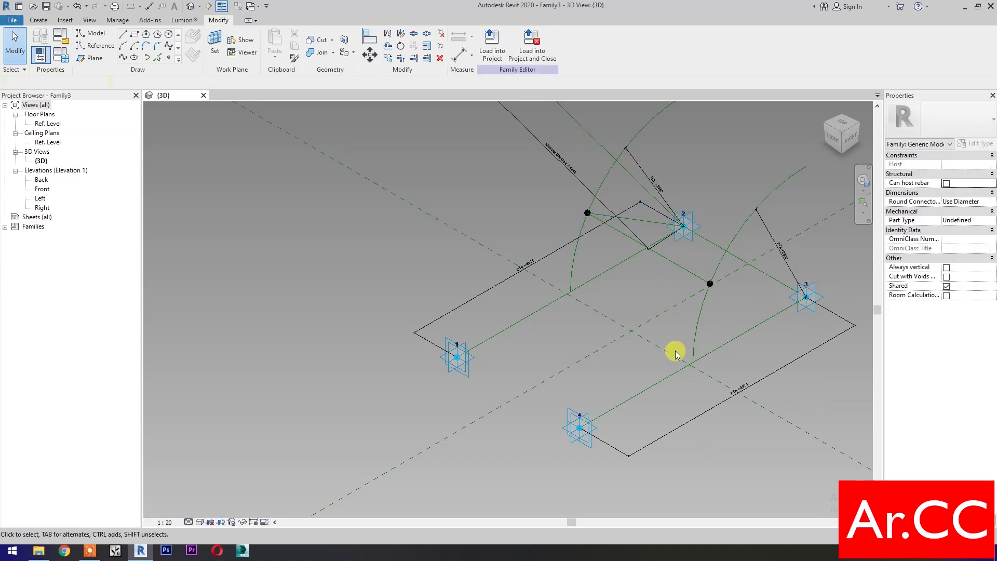
Step: Connect placement point 3 to the point on its arc with a spline through points and make it a reference line
{"action": "left_click_drag", "start_coordinate": [660, 275], "coordinate": [831, 351]}
{"action": "left_click", "coordinate": [122, 56]}
{"action": "left_click", "coordinate": [944, 240]}
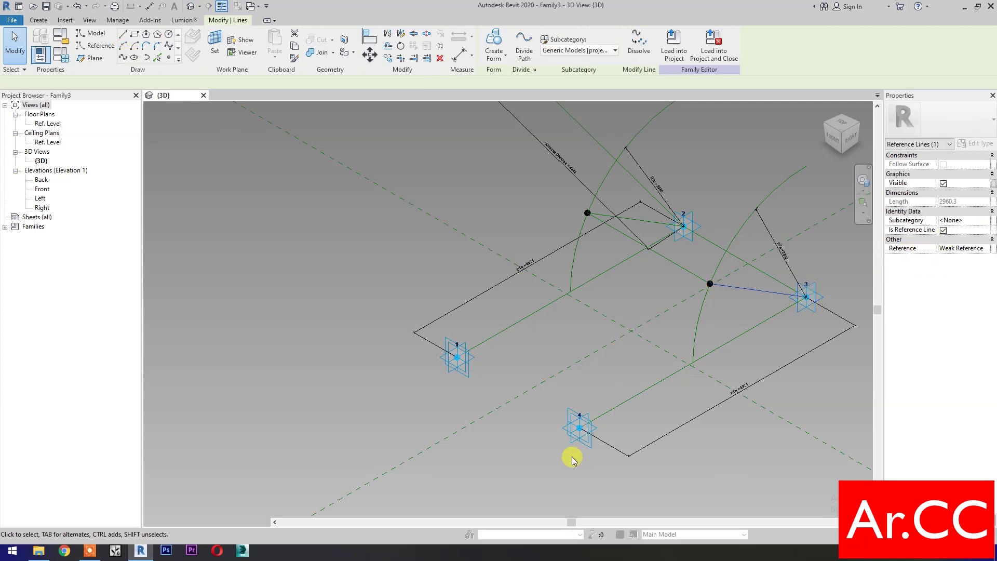
{"action": "left_click", "coordinate": [508, 481]}
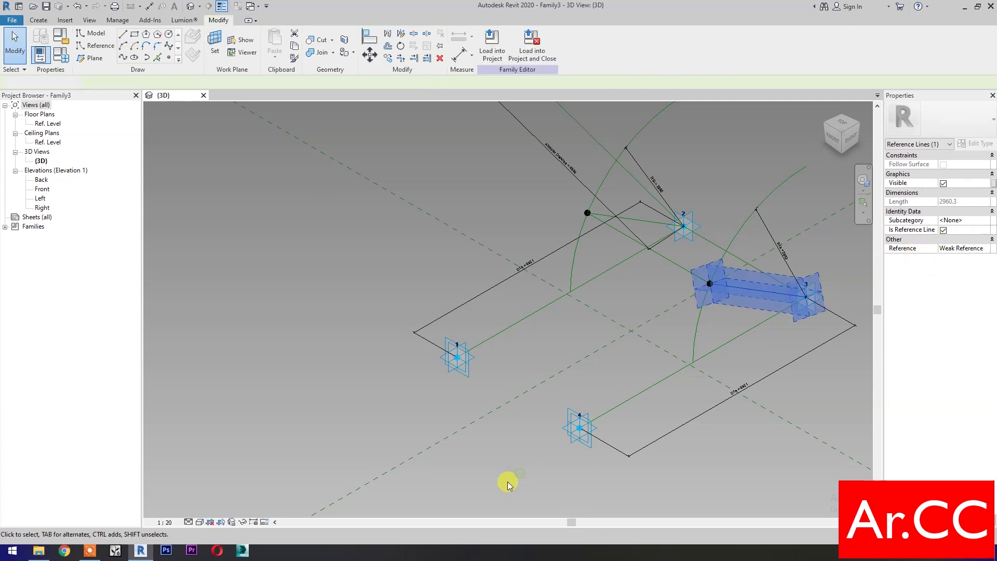
Step: Set the vertical plane of reference line 3–4 as work plane and place a reference point on that line near point 4
{"action": "left_click", "coordinate": [169, 59]}
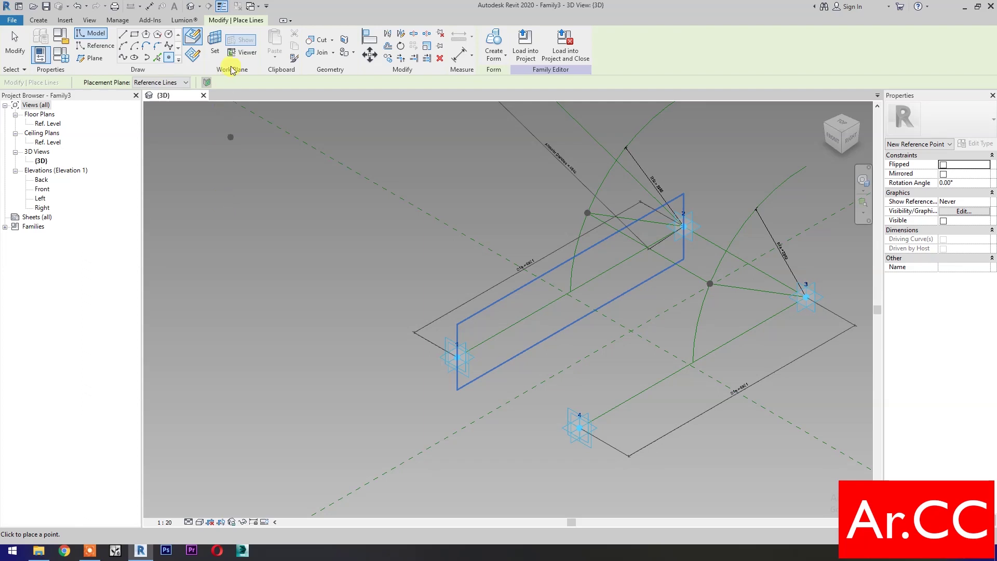
{"action": "left_click", "coordinate": [214, 44]}
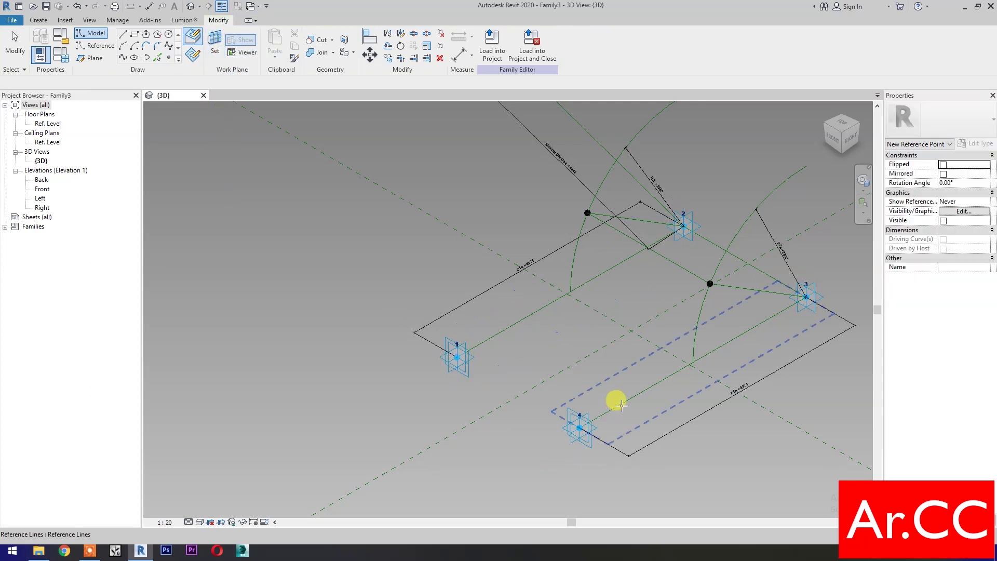
{"action": "key", "text": "Tab"}
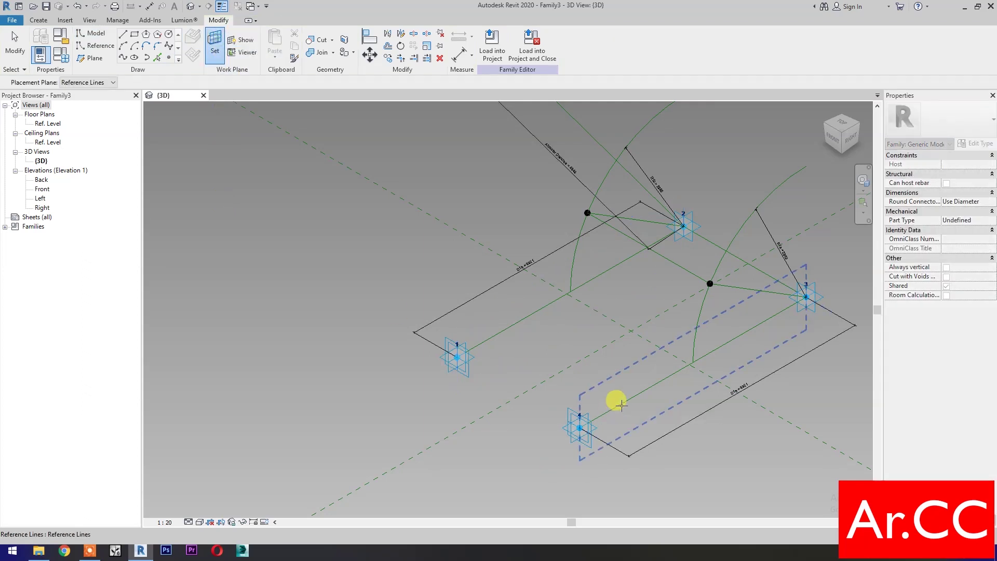
{"action": "left_click", "coordinate": [621, 405]}
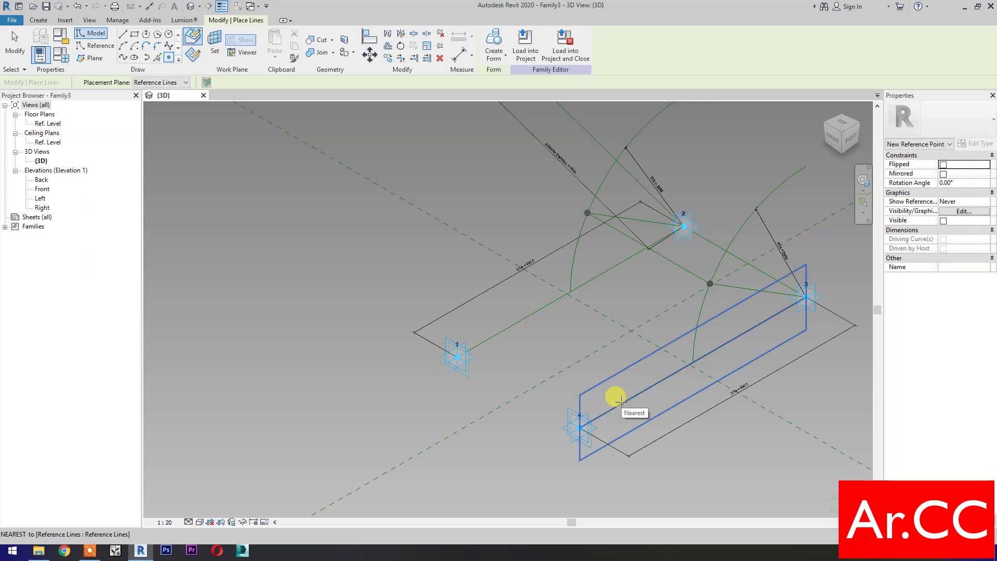
{"action": "left_click", "coordinate": [621, 403]}
Step: Set the vertical plane of reference line 1–2 as work plane and place a reference point on that line near point 1
{"action": "left_click", "coordinate": [214, 44]}
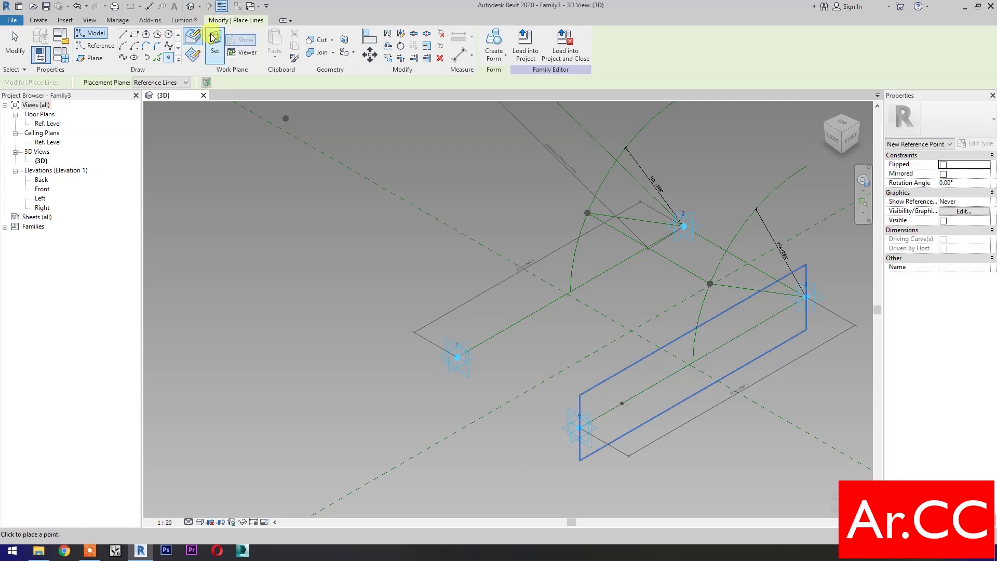
{"action": "key", "text": "Tab"}
{"action": "left_click", "coordinate": [493, 329]}
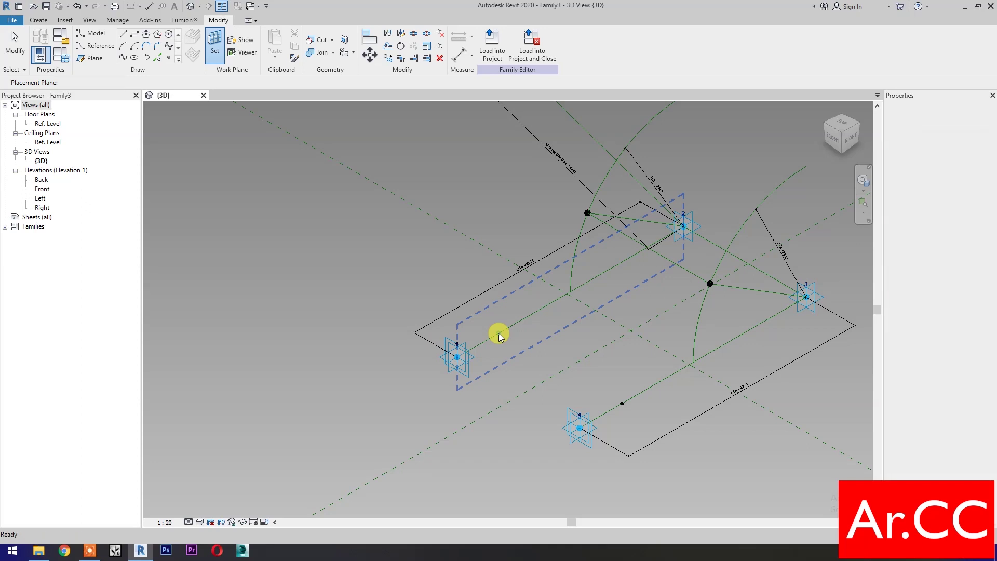
{"action": "left_click", "coordinate": [496, 334]}
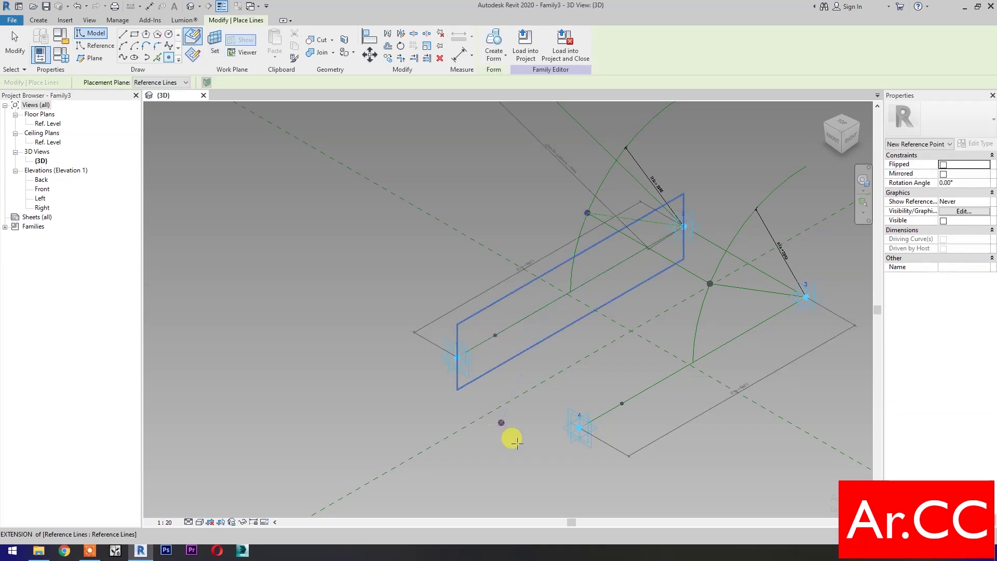
{"action": "key", "text": "Escape"}
{"action": "key", "text": "Escape"}
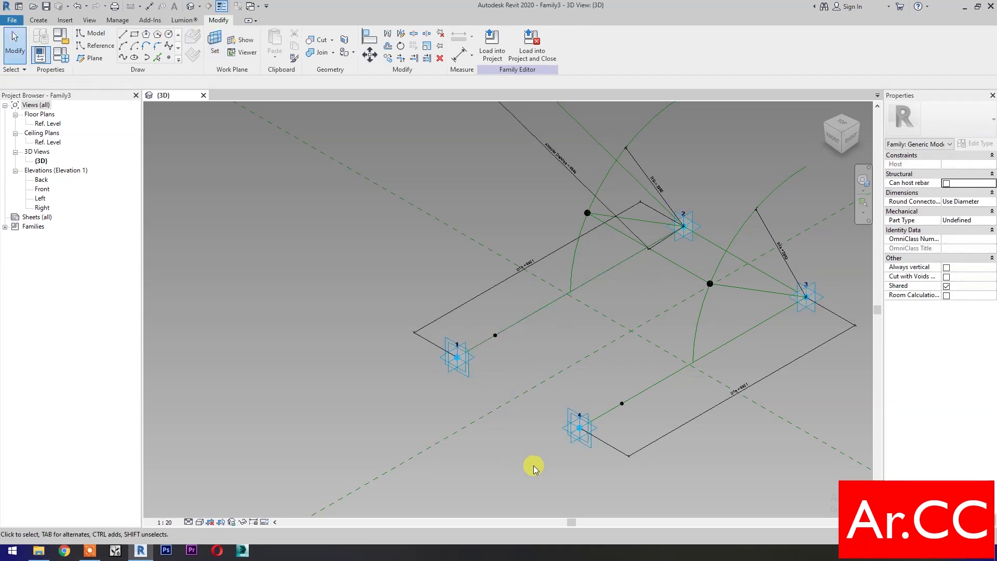
Step: Set the Measurement Type of the reference point near point 4 to Segment Length
{"action": "left_click", "coordinate": [623, 404]}
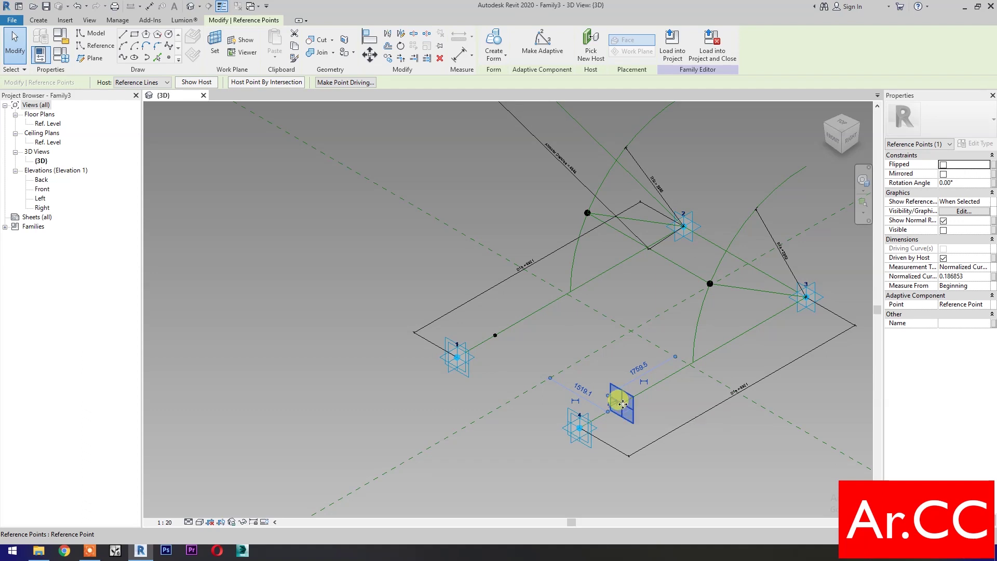
{"action": "left_click", "coordinate": [985, 268]}
{"action": "left_click", "coordinate": [915, 292]}
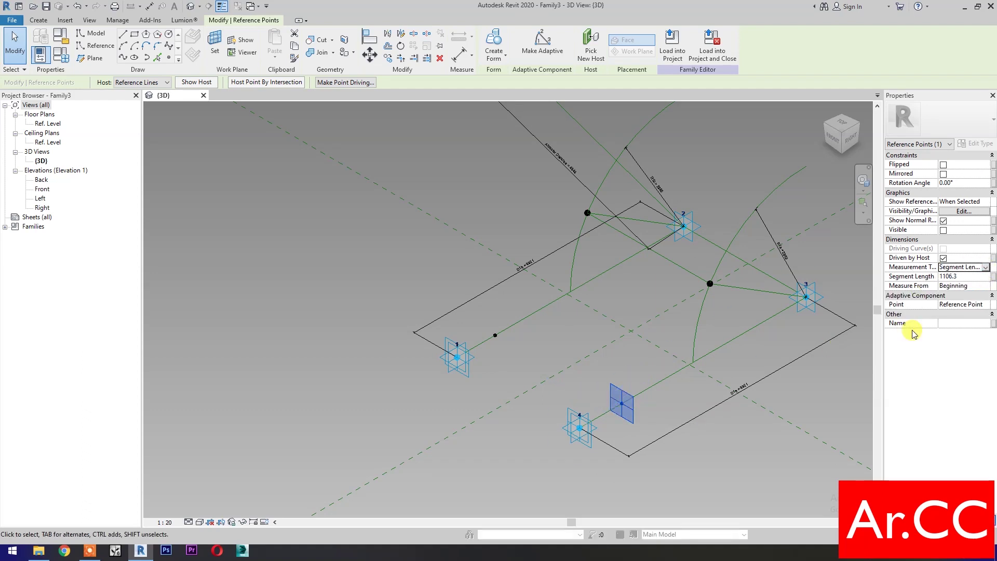
Step: Associate the Segment Length of the reference point near point 4 with a new instance parameter named D2a
{"action": "left_click", "coordinate": [994, 280]}
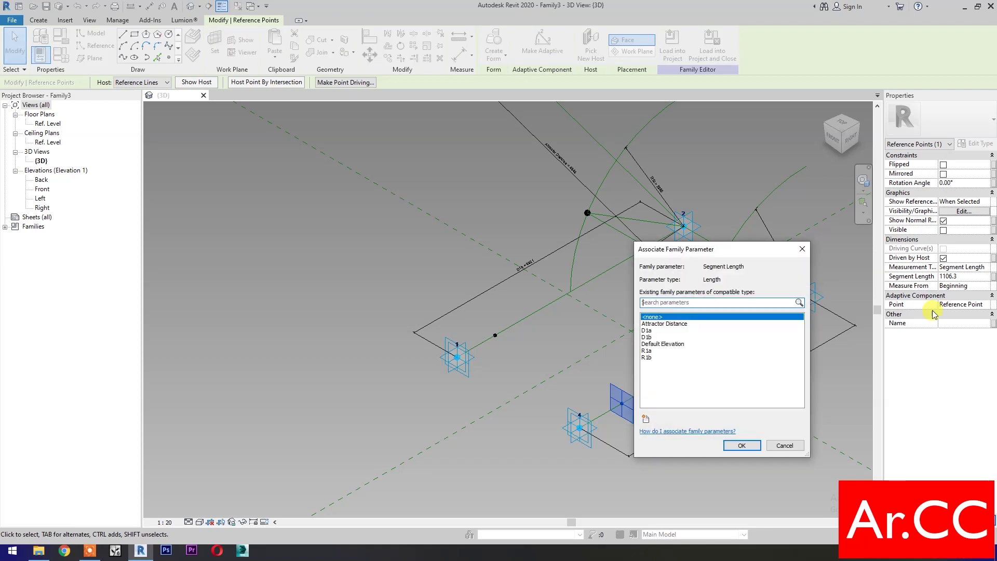
{"action": "left_click", "coordinate": [646, 422]}
{"action": "type", "text": "D2a"}
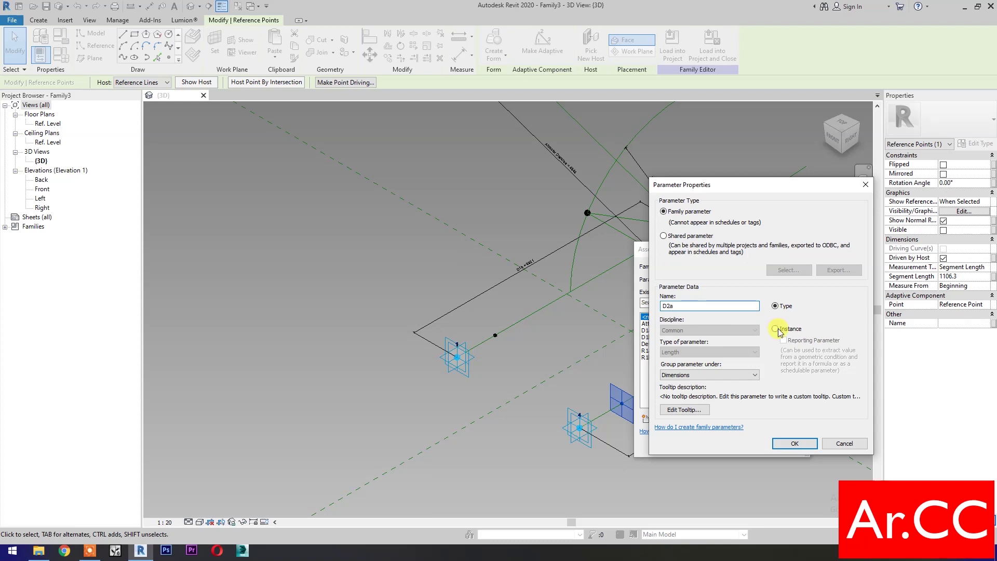
{"action": "left_click", "coordinate": [793, 443]}
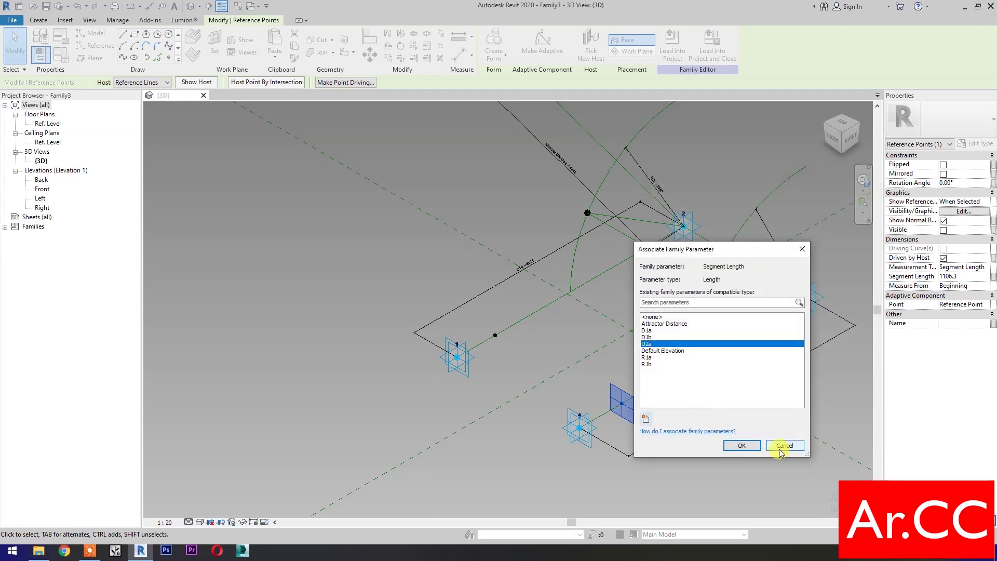
{"action": "left_click", "coordinate": [741, 445]}
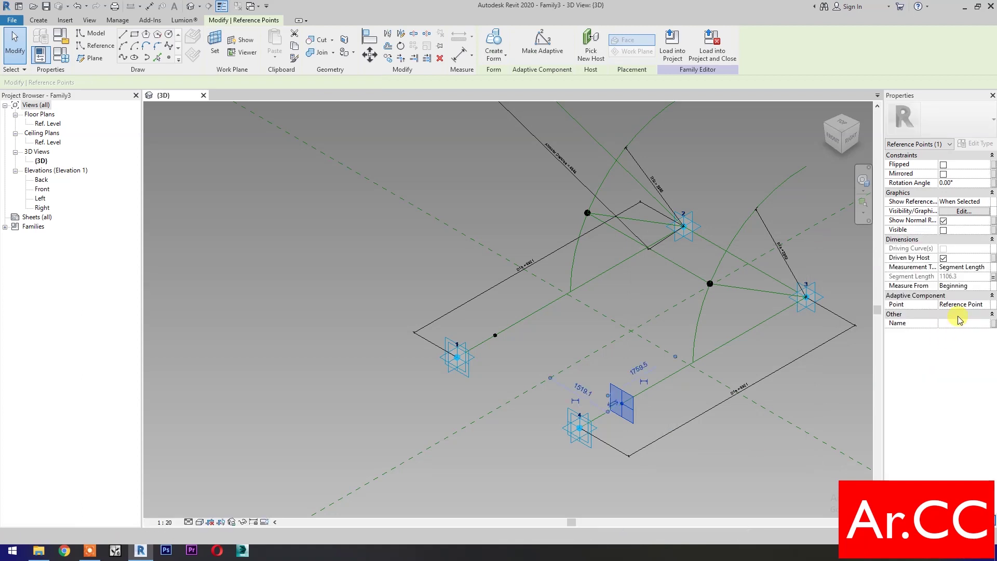
{"action": "left_click", "coordinate": [657, 498]}
Step: Set the reference point near point 1 to Segment Length measurement and associate its length with a new instance parameter named D2b
{"action": "left_click", "coordinate": [496, 336]}
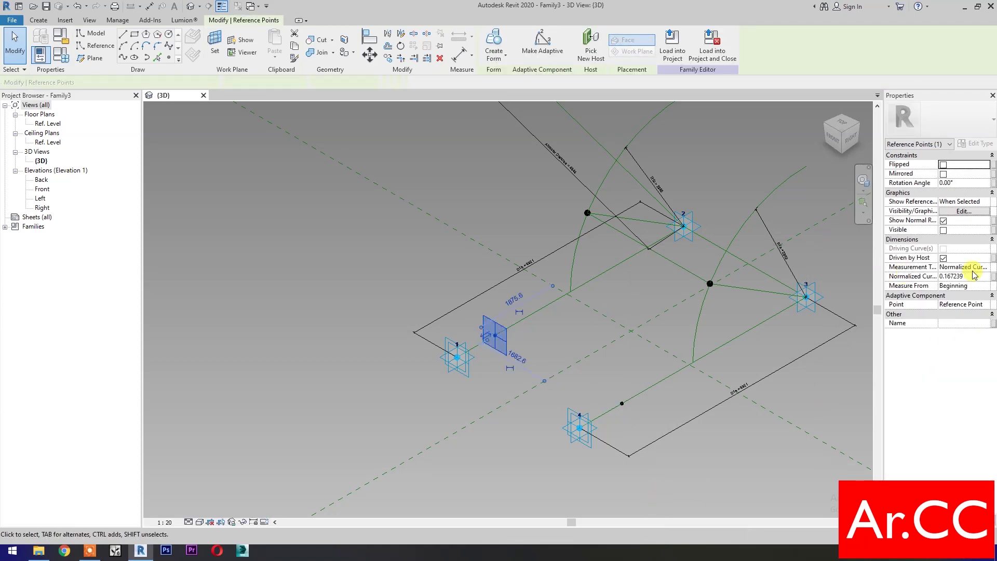
{"action": "left_click", "coordinate": [989, 268]}
{"action": "left_click", "coordinate": [919, 292]}
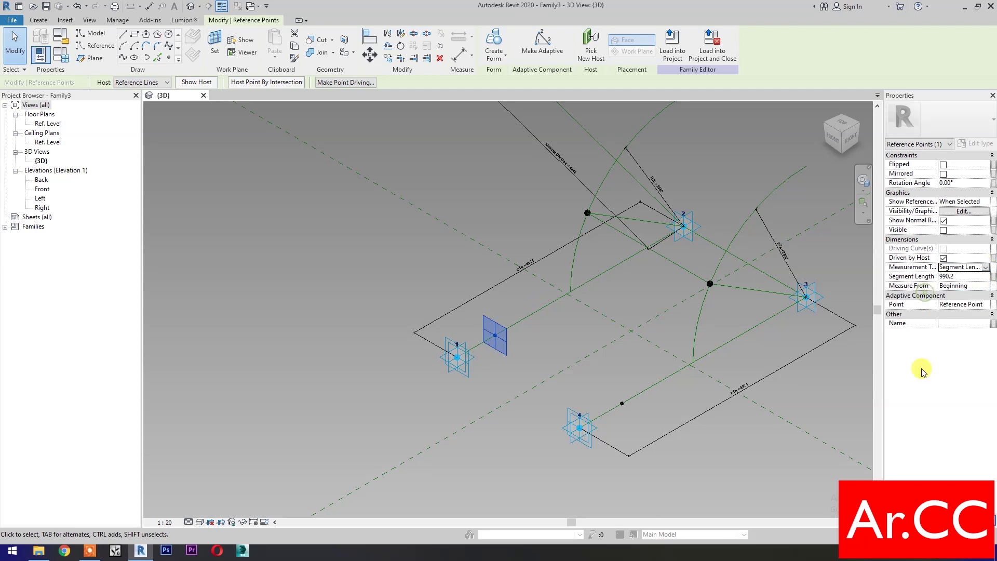
{"action": "left_click", "coordinate": [993, 276]}
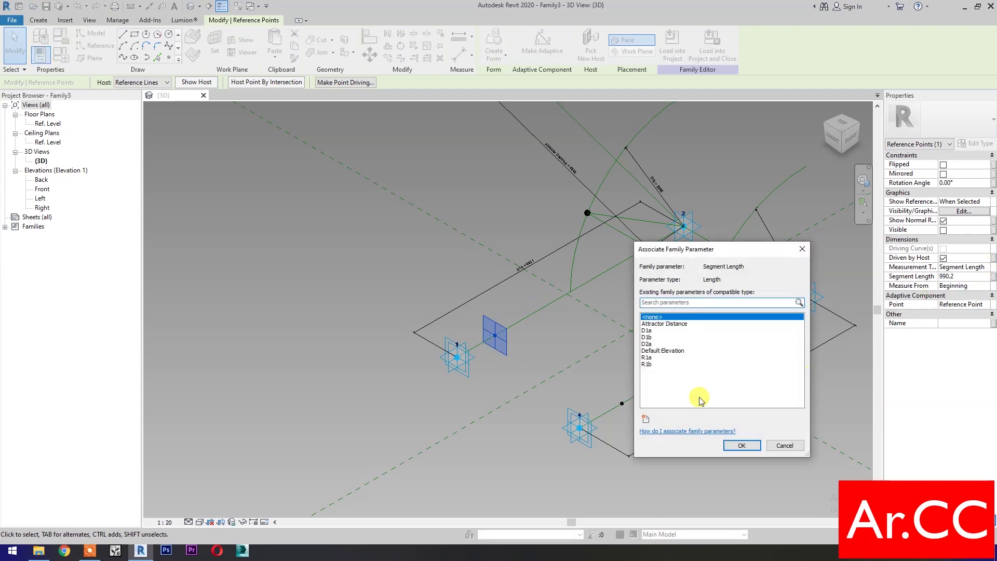
{"action": "left_click", "coordinate": [644, 420]}
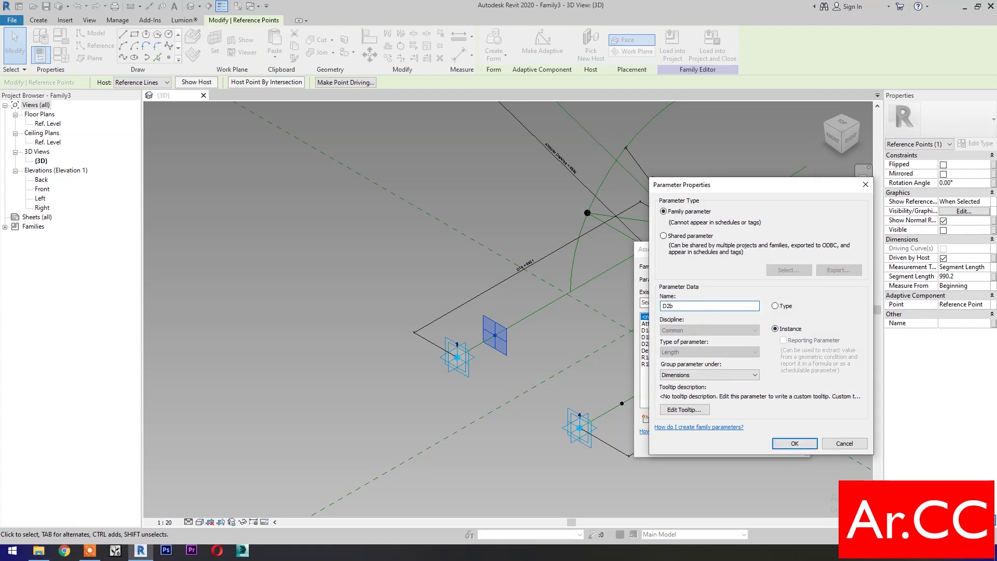
{"action": "left_click", "coordinate": [793, 443]}
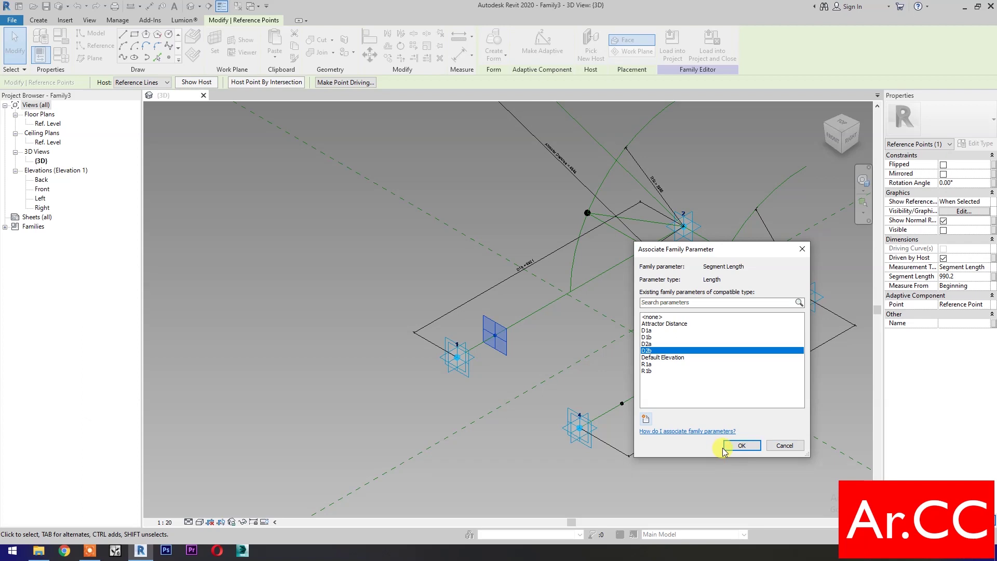
{"action": "left_click", "coordinate": [741, 445]}
Step: Set the reference point near point 1 to measure from End
{"action": "left_click", "coordinate": [982, 285]}
{"action": "left_click", "coordinate": [960, 304]}
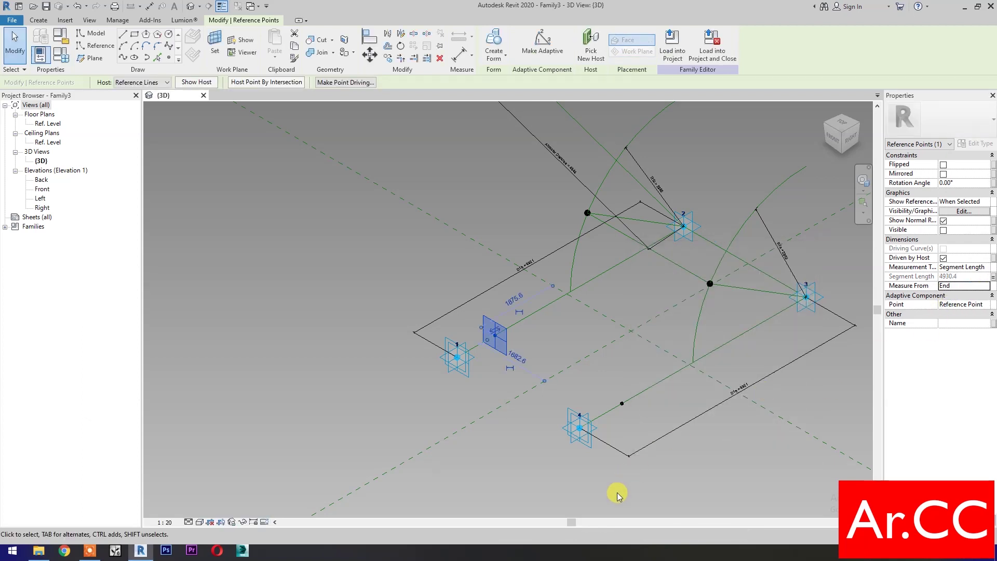
{"action": "left_click", "coordinate": [616, 494]}
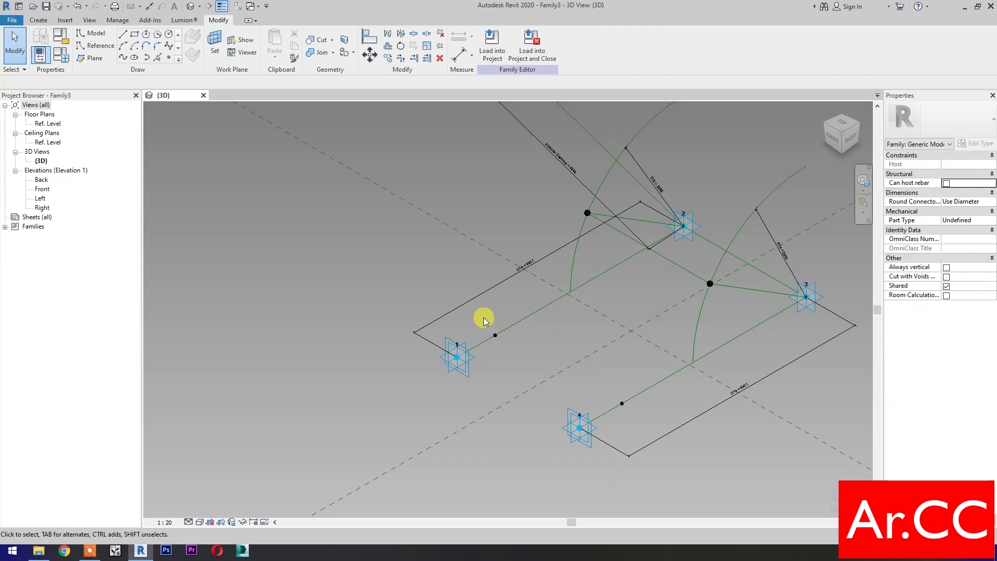
Step: Connect the hosted points near points 1 and 4 with a spline through points and make it a reference line
{"action": "left_click_drag", "start_coordinate": [483, 318], "coordinate": [509, 349]}
{"action": "left_click", "coordinate": [619, 403], "text": "ctrl"}
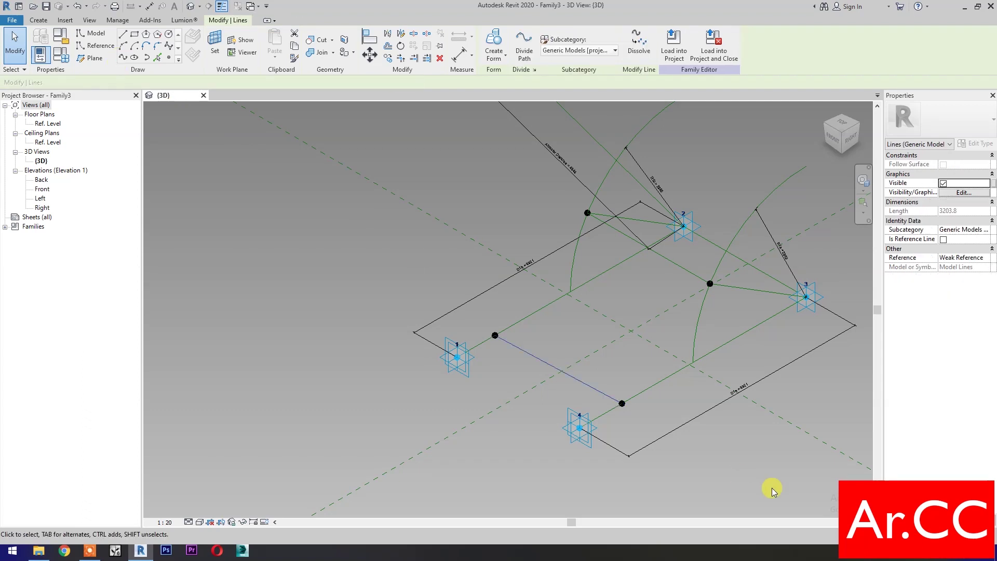
{"action": "left_click", "coordinate": [943, 240]}
Step: Connect the hosted point near point 4 to the point on point 3's arc with a reference line
{"action": "left_click", "coordinate": [622, 403]}
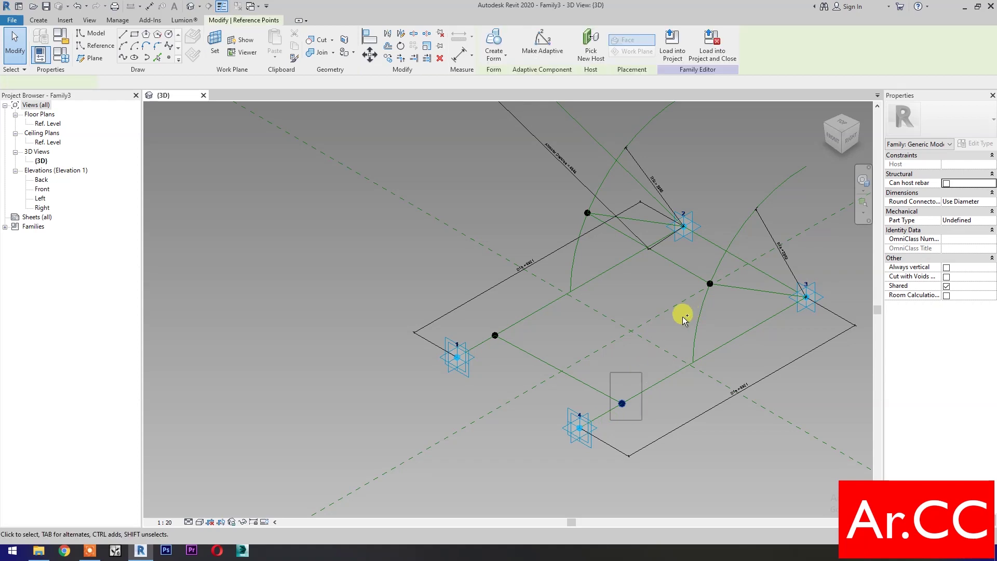
{"action": "left_click", "coordinate": [710, 283], "text": "ctrl"}
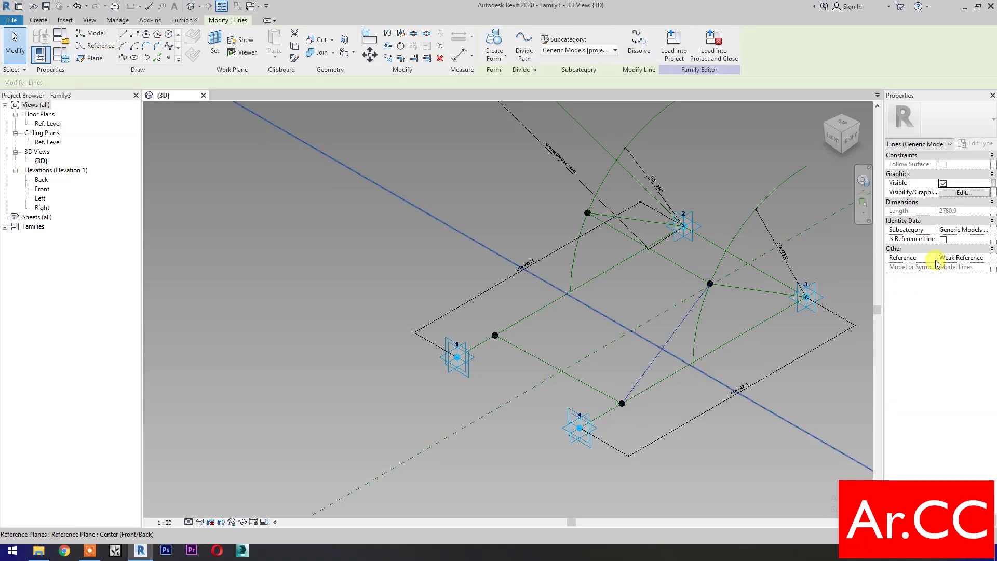
{"action": "left_click", "coordinate": [943, 240]}
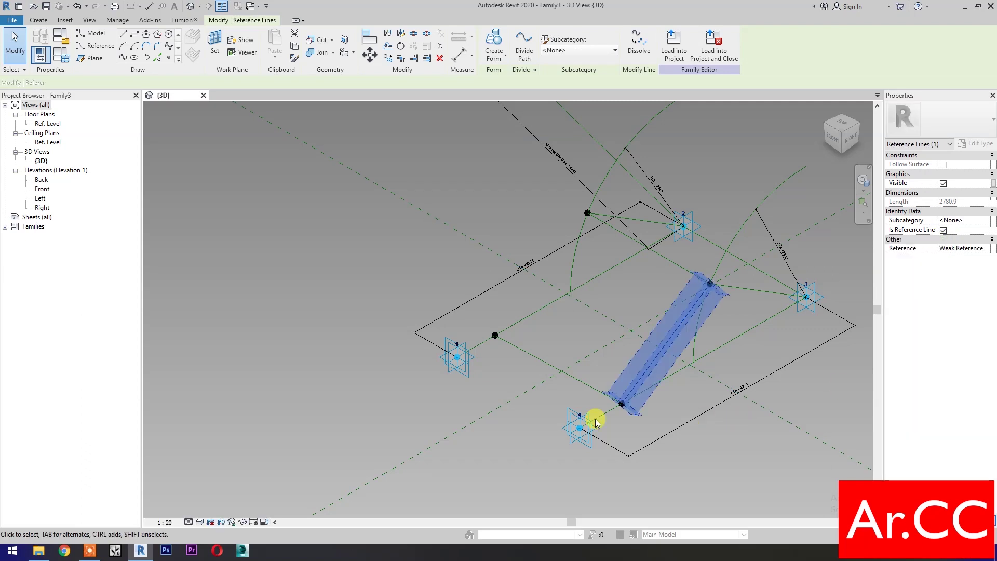
Step: Connect the hosted point near point 1 to the point on point 2's arc with a reference line
{"action": "left_click", "coordinate": [496, 335]}
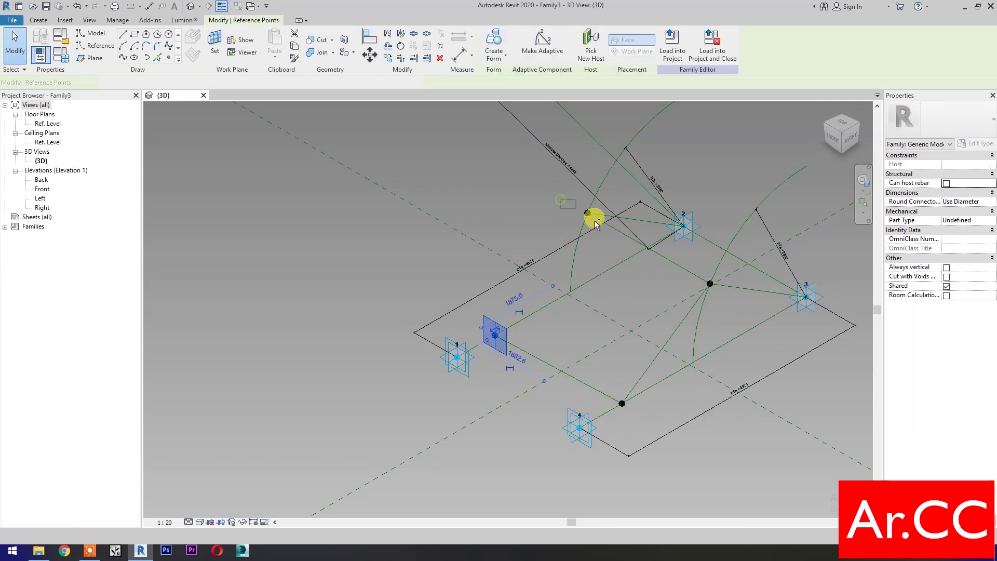
{"action": "left_click", "coordinate": [174, 113]}
{"action": "left_click", "coordinate": [606, 329]}
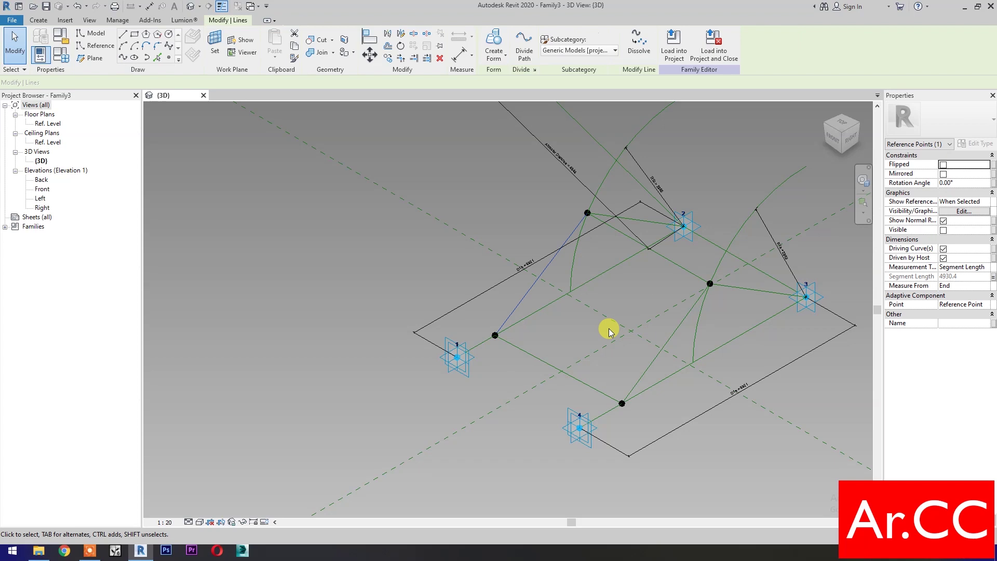
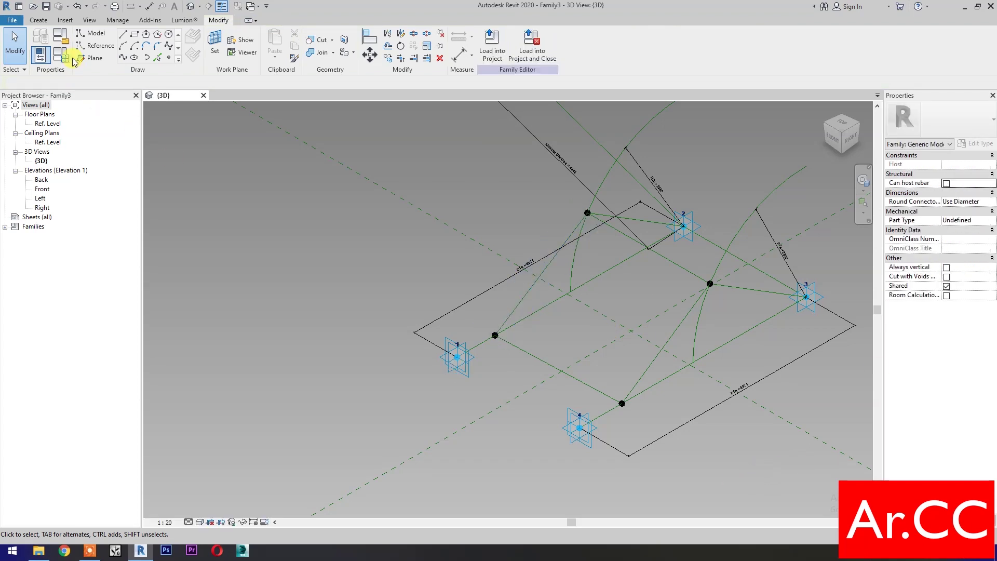
Step: Enter the formula (D1a*Opening NCP)*1.3 for the D2a family parameter and copy it
{"action": "left_click", "coordinate": [60, 54]}
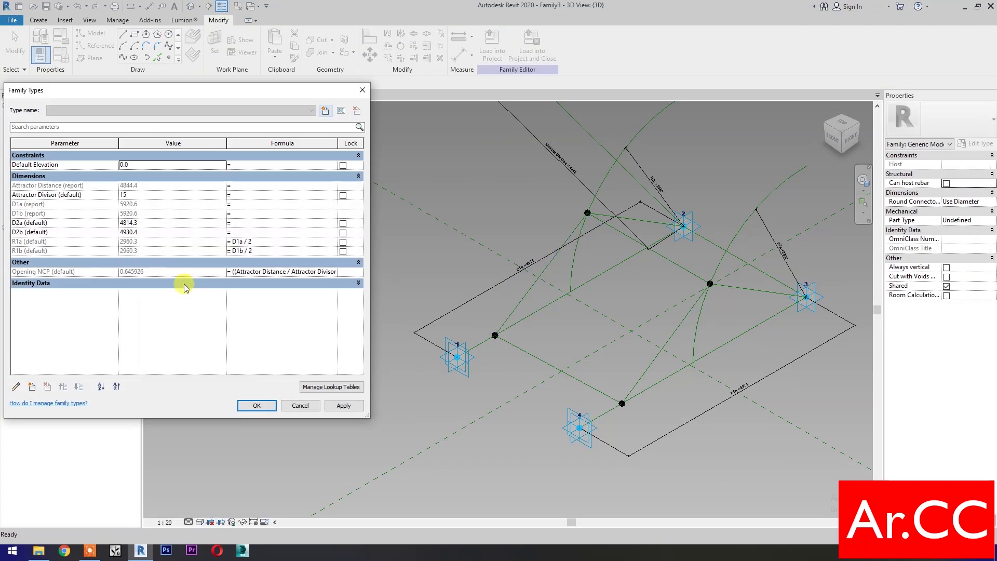
{"action": "left_click", "coordinate": [240, 223]}
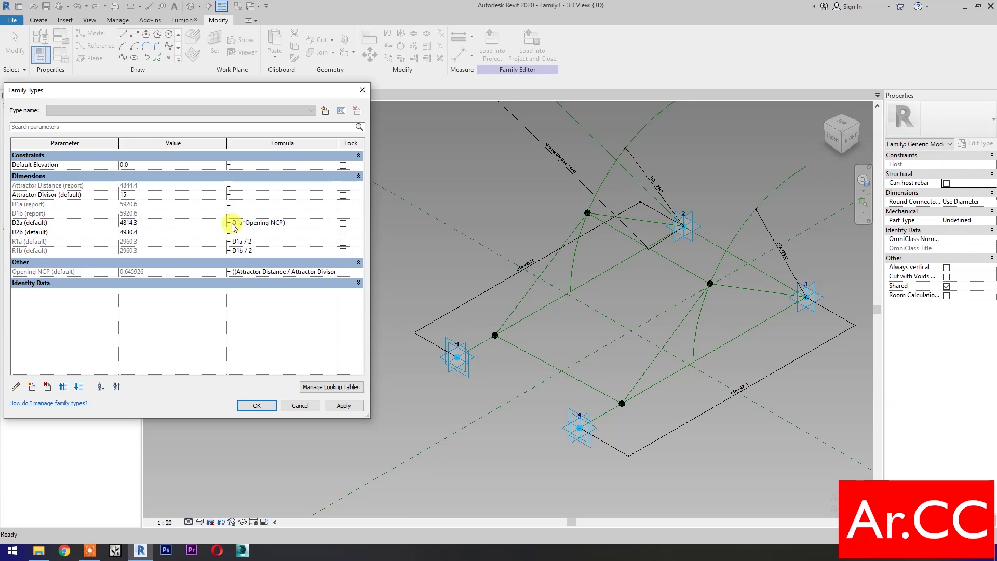
{"action": "left_click", "coordinate": [300, 227]}
{"action": "type", "text": "*1.3"}
{"action": "key", "text": "ctrl+a"}
{"action": "key", "text": "ctrl+c"}
Step: Give D2b the formula (D1b * Opening NCP) * 1.3 and apply the parameter changes
{"action": "left_click", "coordinate": [280, 232]}
{"action": "key", "text": "ctrl+v"}
{"action": "left_click", "coordinate": [242, 232]}
{"action": "key", "text": "BackSpace"}
{"action": "type", "text": "b"}
{"action": "key", "text": "BackSpace"}
{"action": "type", "text": "a"}
{"action": "left_click", "coordinate": [343, 407]}
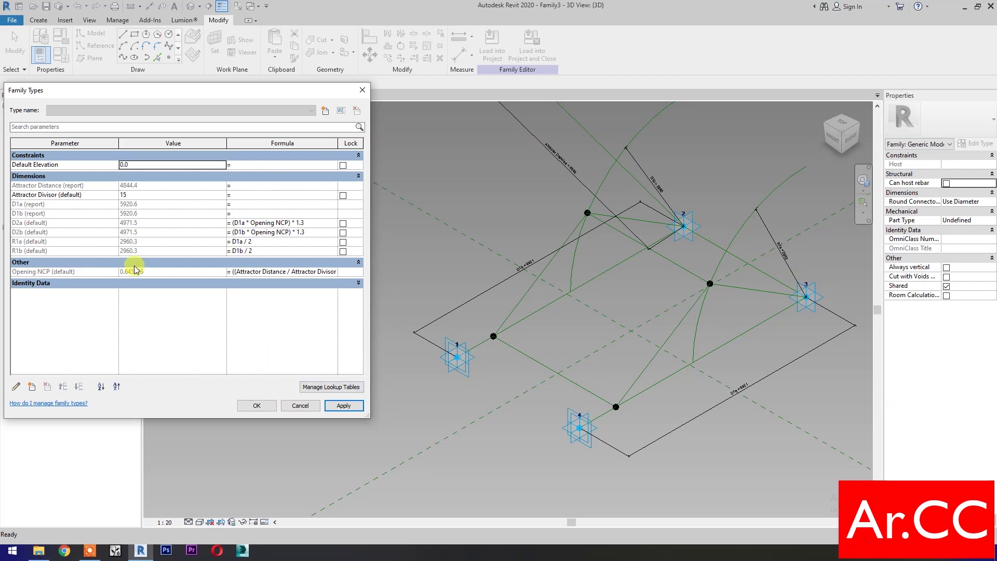
Step: Test the opening with an Attractor Divisor of 20
{"action": "left_click", "coordinate": [146, 197]}
{"action": "double_click", "coordinate": [147, 197]}
{"action": "type", "text": "20"}
{"action": "left_click", "coordinate": [345, 408]}
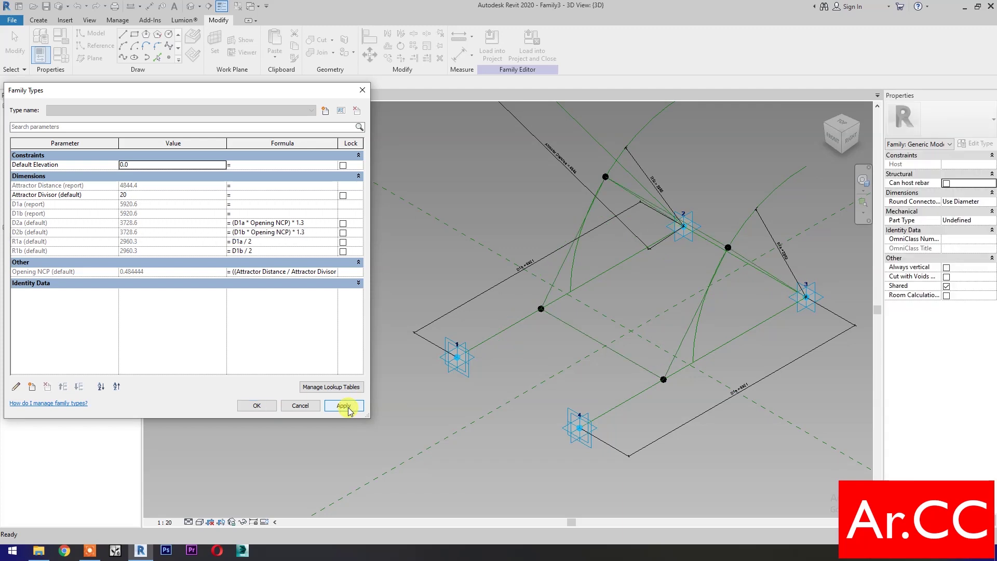
Step: Set the Attractor Divisor to 15 and accept the family parameters
{"action": "double_click", "coordinate": [145, 196]}
{"action": "type", "text": "15"}
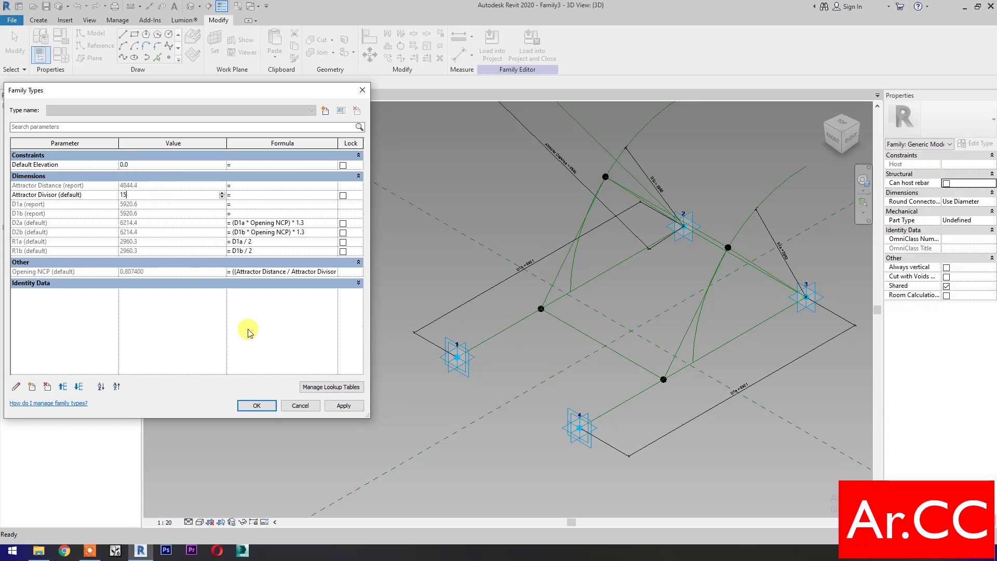
{"action": "left_click", "coordinate": [335, 410]}
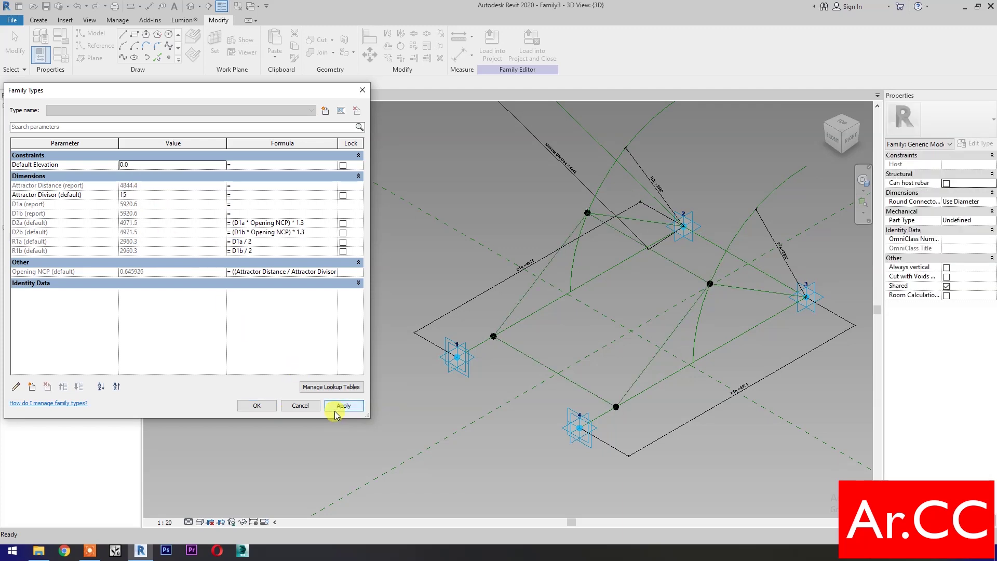
{"action": "left_click", "coordinate": [260, 407]}
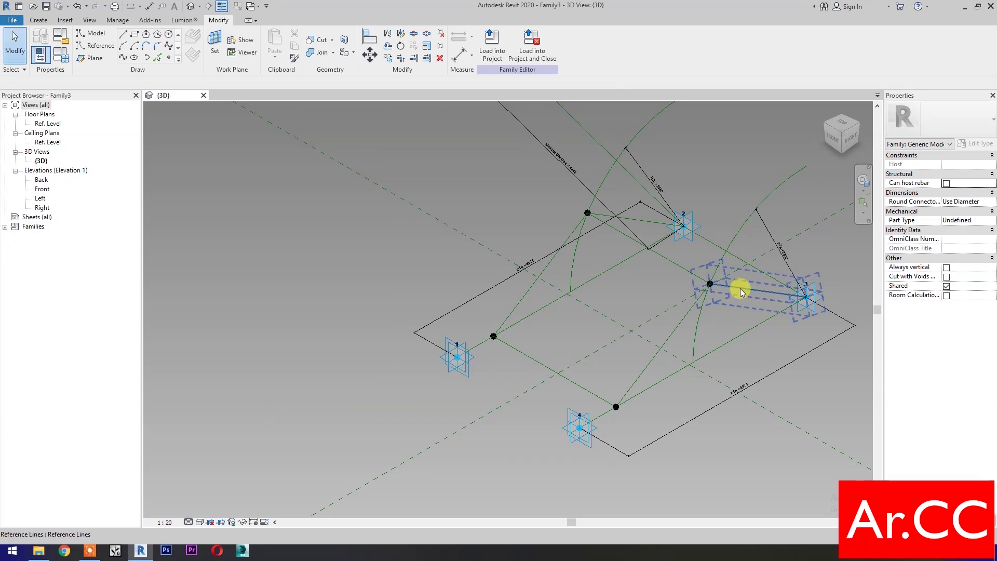
Step: Create a form from the four reference lines joining points 2 and 3 and the two arc points
{"action": "left_click", "coordinate": [705, 261]}
{"action": "left_click", "coordinate": [716, 244], "text": "ctrl"}
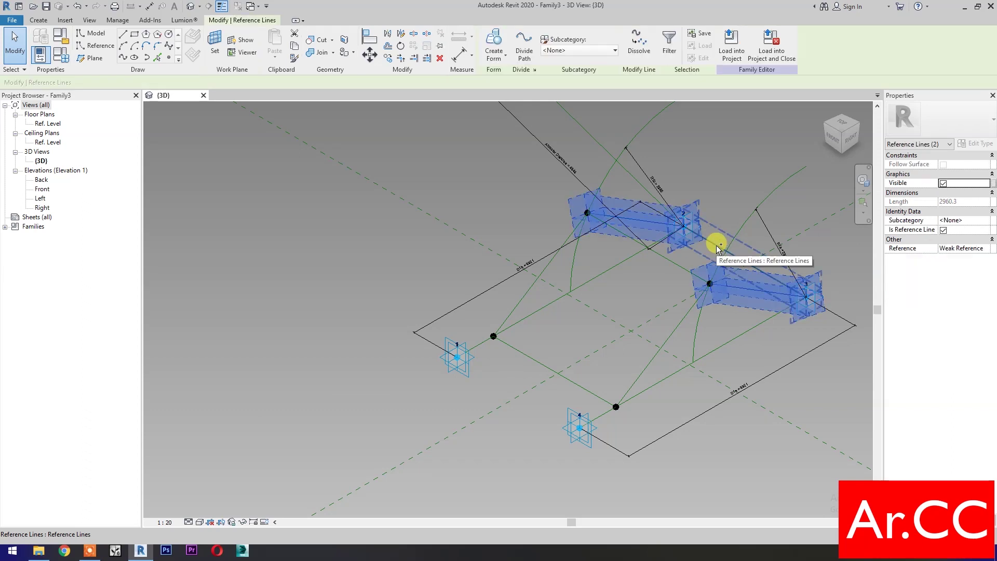
{"action": "left_click", "coordinate": [668, 259], "text": "ctrl"}
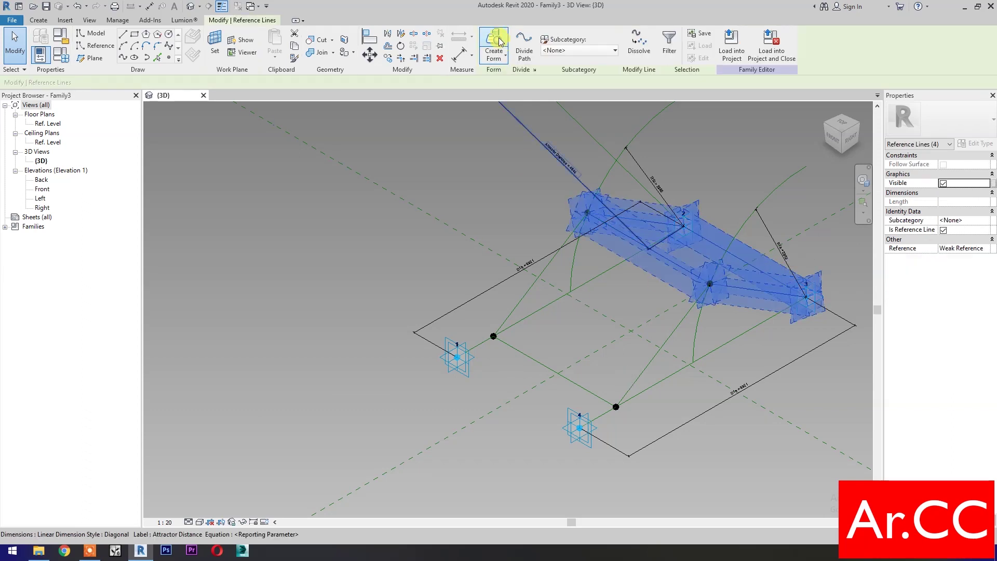
{"action": "key", "text": "c"}
{"action": "key", "text": "f"}
{"action": "left_click", "coordinate": [641, 374]}
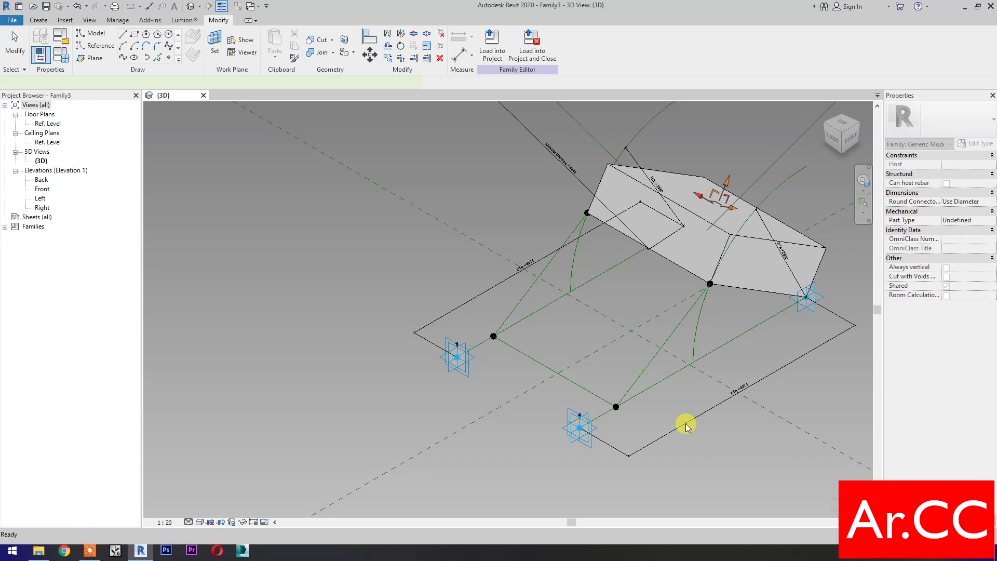
Step: Set the form's Positive Offset to 20 and associate it with a new instance parameter named Panel Thickness
{"action": "left_click", "coordinate": [967, 163]}
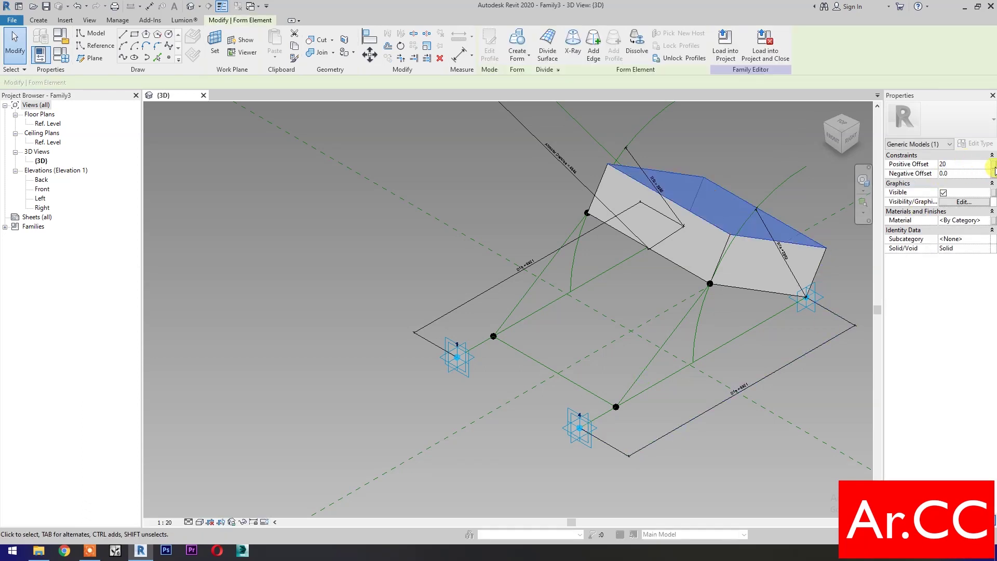
{"action": "left_click", "coordinate": [993, 165]}
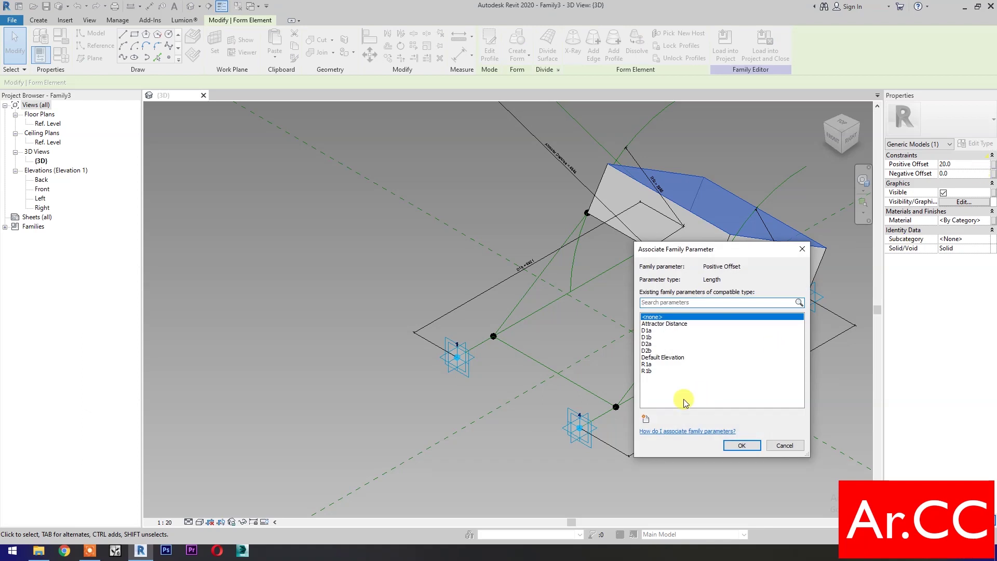
{"action": "left_click", "coordinate": [644, 420]}
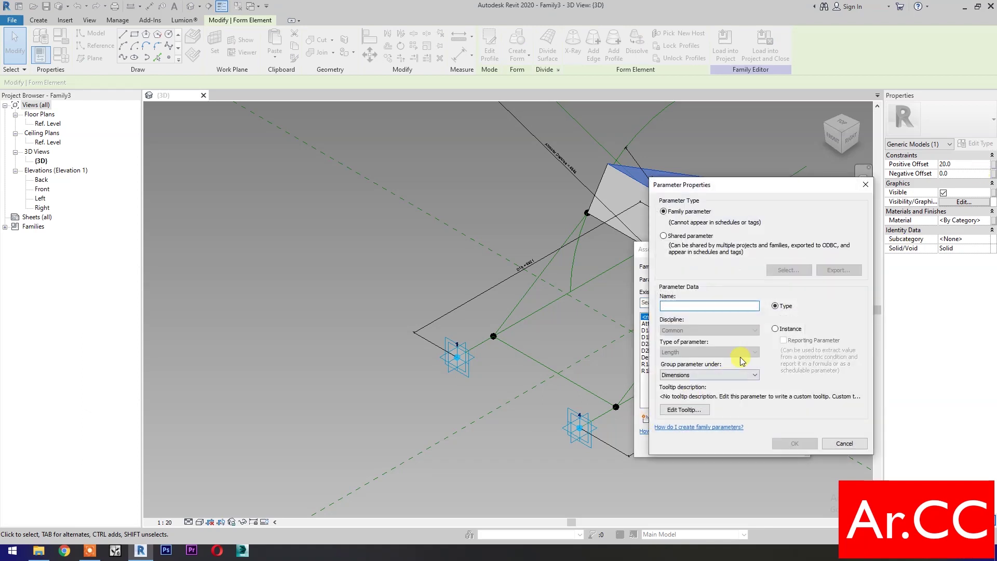
{"action": "left_click", "coordinate": [775, 329]}
{"action": "left_click", "coordinate": [686, 306]}
{"action": "type", "text": "Panel Thickness"}
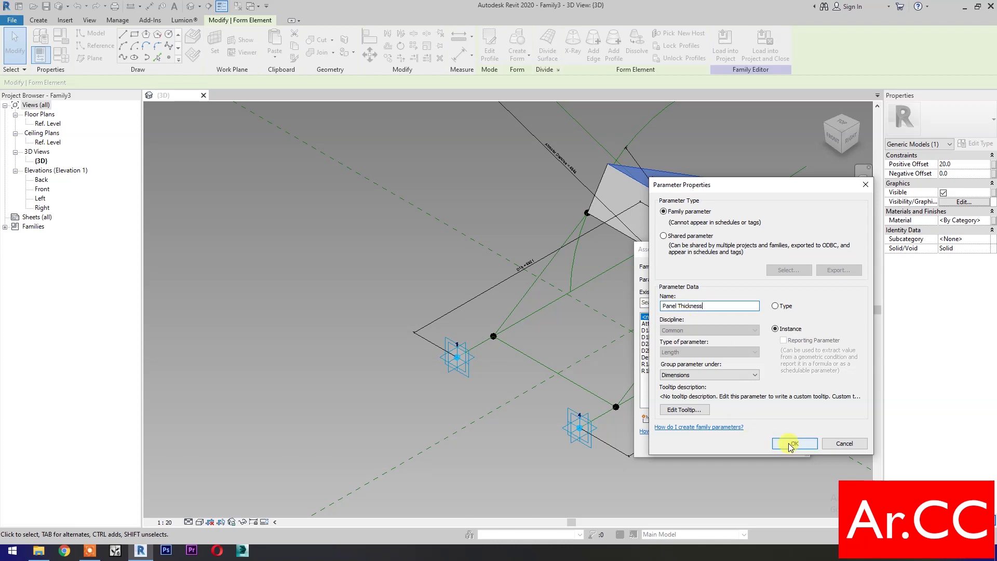
{"action": "left_click", "coordinate": [787, 443]}
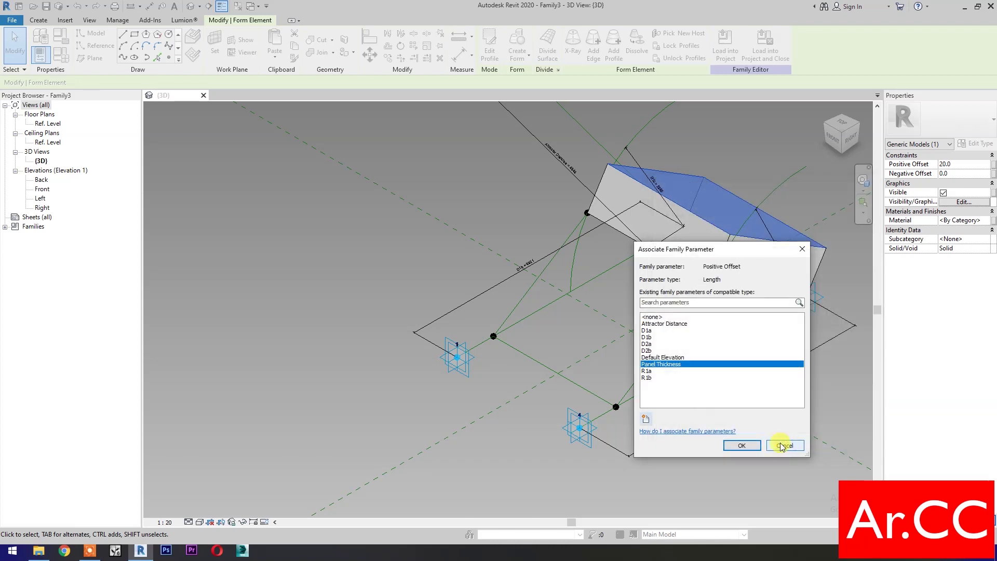
{"action": "left_click", "coordinate": [742, 447]}
{"action": "left_click", "coordinate": [699, 473]}
Step: Create a solid form from the four reference lines joining the two arc points and the two hosted points near points 1 and 4
{"action": "key", "text": "Tab"}
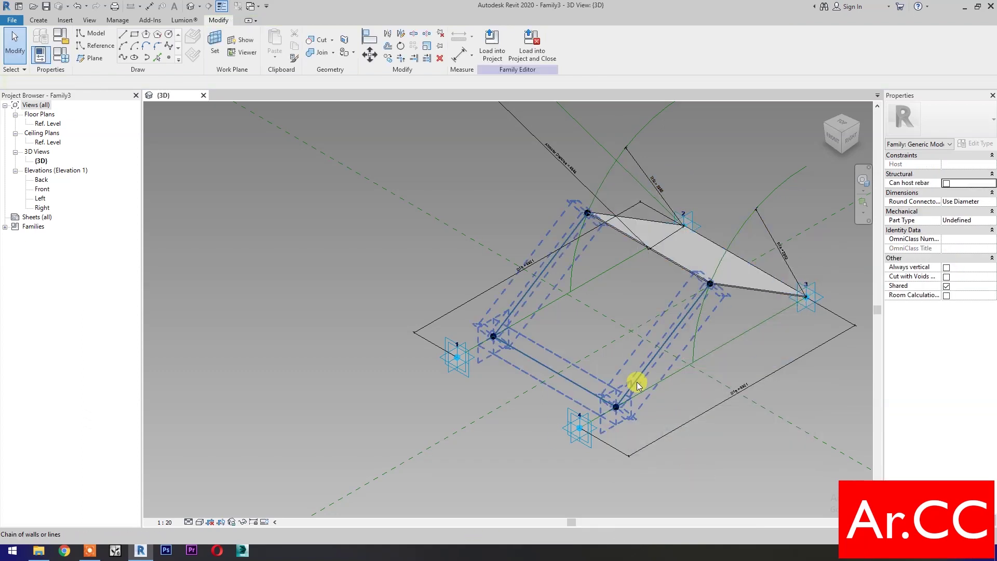
{"action": "left_click", "coordinate": [639, 384]}
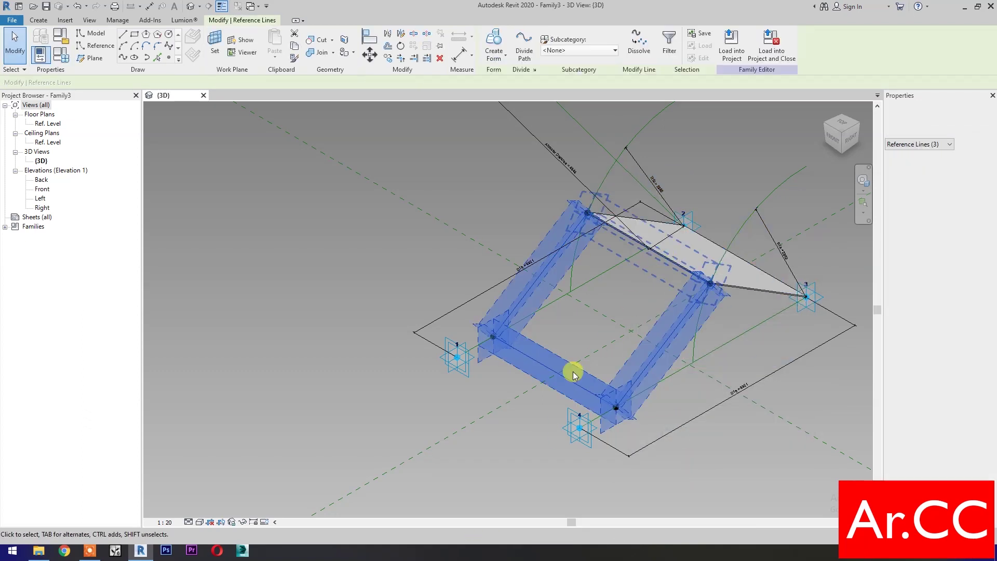
{"action": "left_click", "coordinate": [493, 45]}
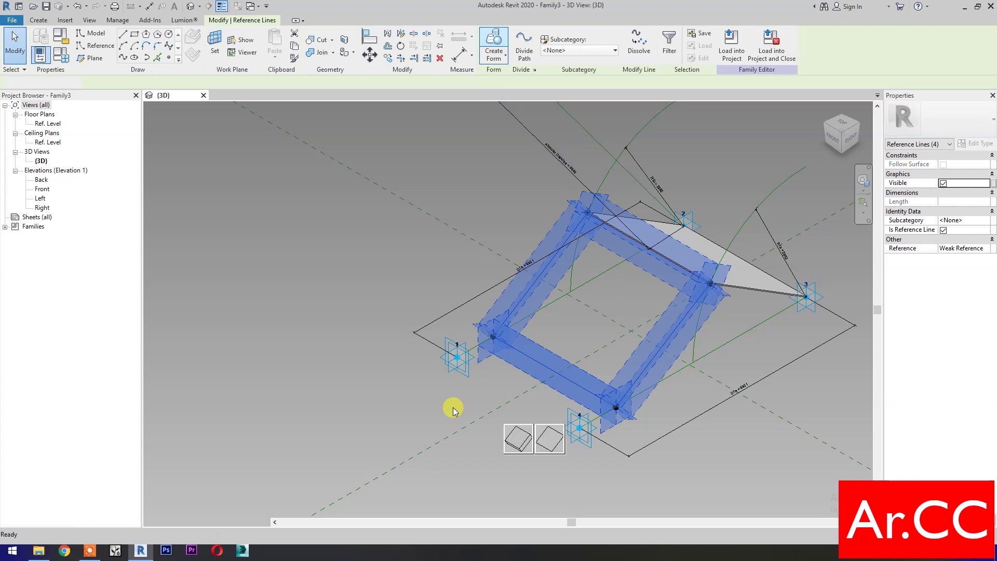
{"action": "left_click", "coordinate": [521, 441]}
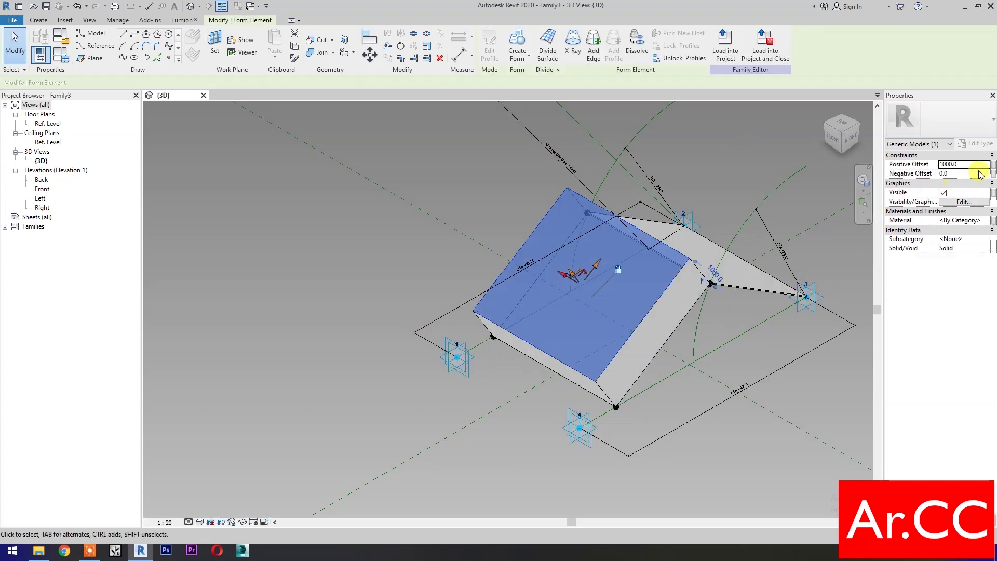
Step: Associate the new form's Positive Offset with the Panel Thickness parameter
{"action": "left_click", "coordinate": [995, 165]}
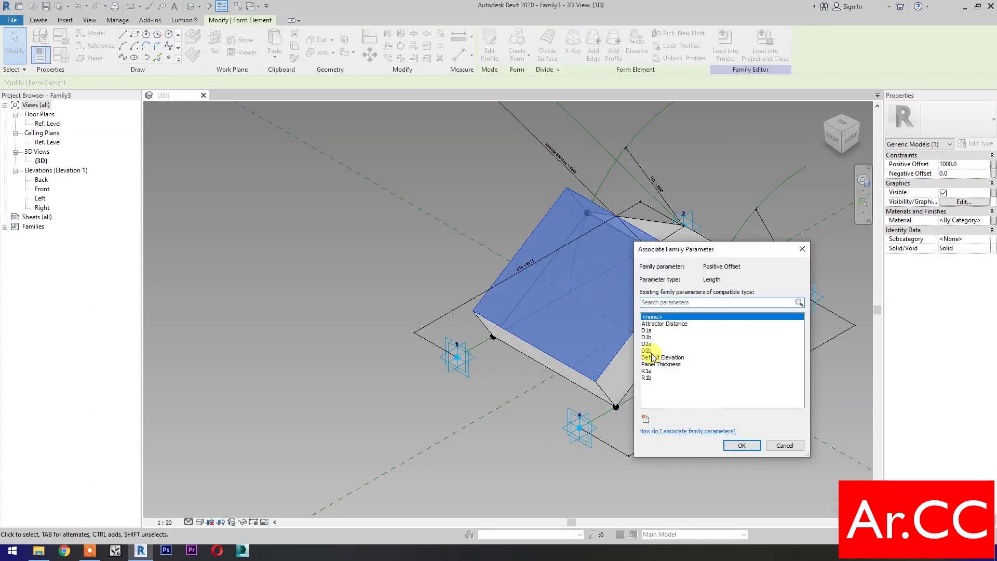
{"action": "left_click", "coordinate": [668, 366]}
{"action": "left_click", "coordinate": [733, 445]}
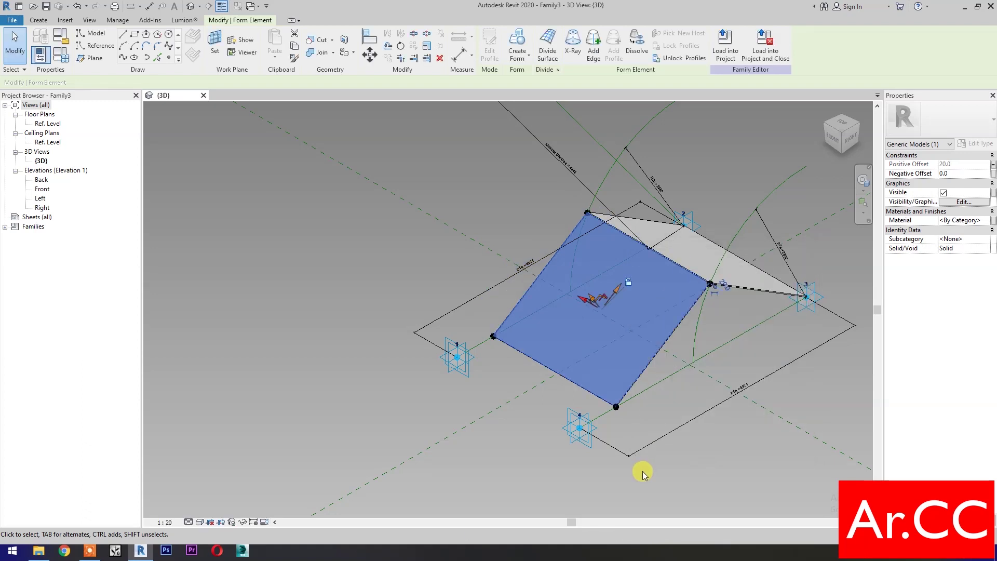
{"action": "left_click", "coordinate": [643, 472]}
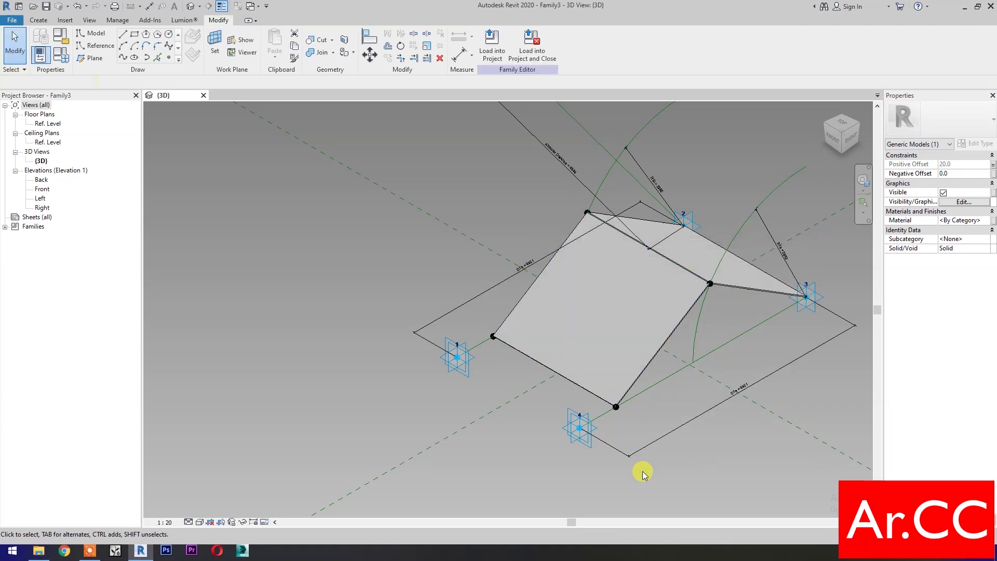
Step: Associate the Material of both panel forms with a new instance parameter named Panel Finish
{"action": "left_click", "coordinate": [523, 301]}
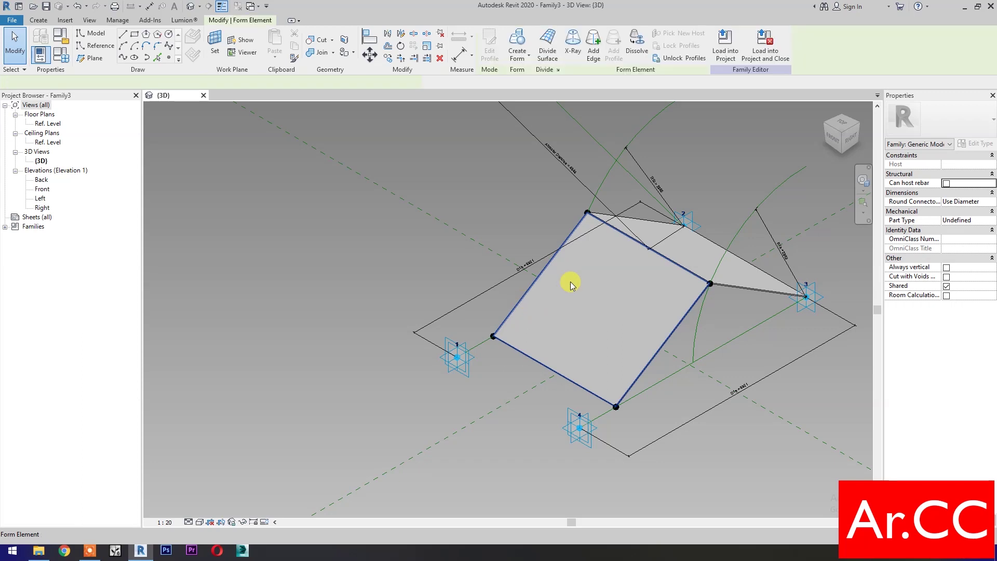
{"action": "left_click", "coordinate": [685, 274], "text": "ctrl"}
{"action": "left_click", "coordinate": [992, 223]}
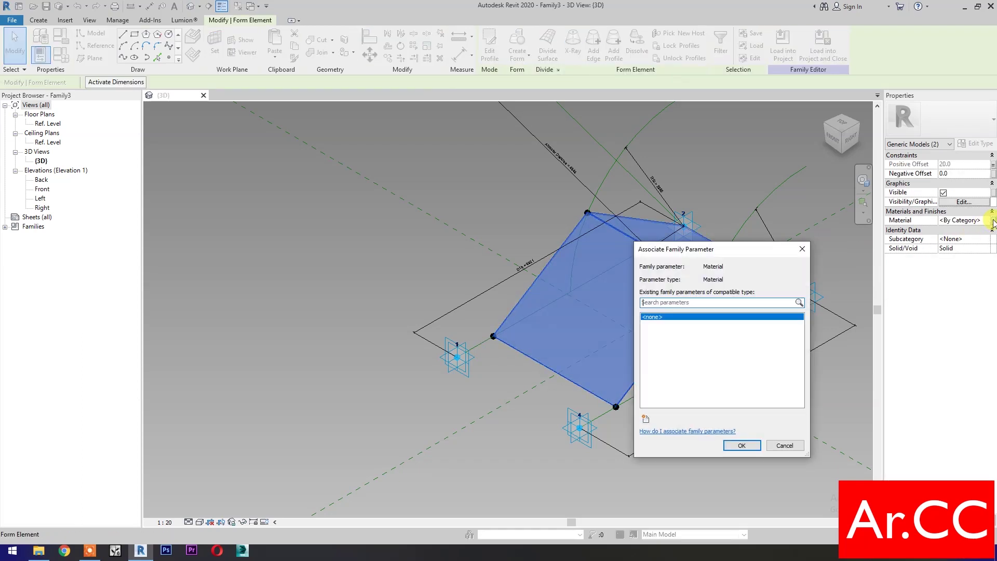
{"action": "left_click", "coordinate": [645, 420]}
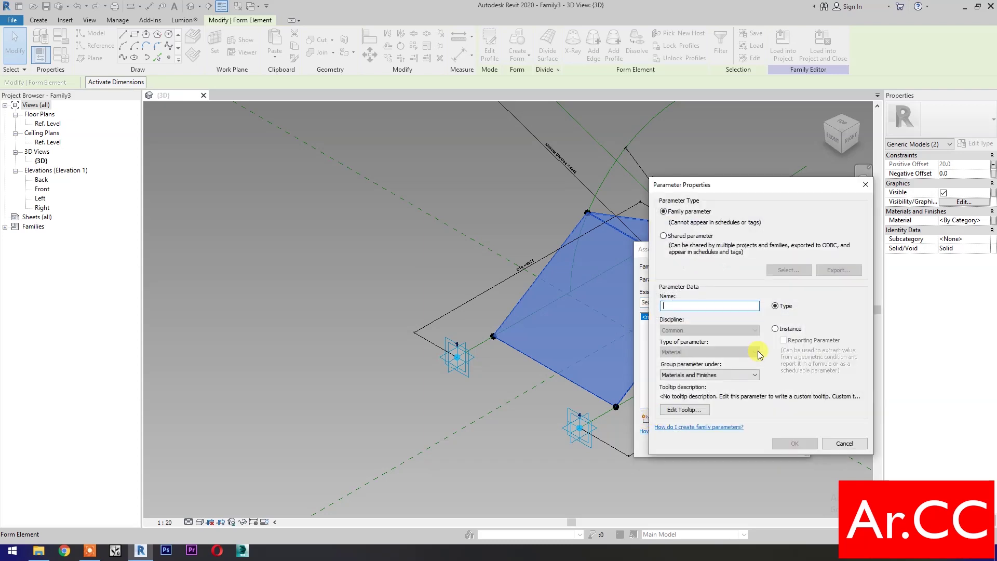
{"action": "left_click", "coordinate": [775, 329]}
{"action": "left_click", "coordinate": [721, 307]}
{"action": "type", "text": "Panel Finish"}
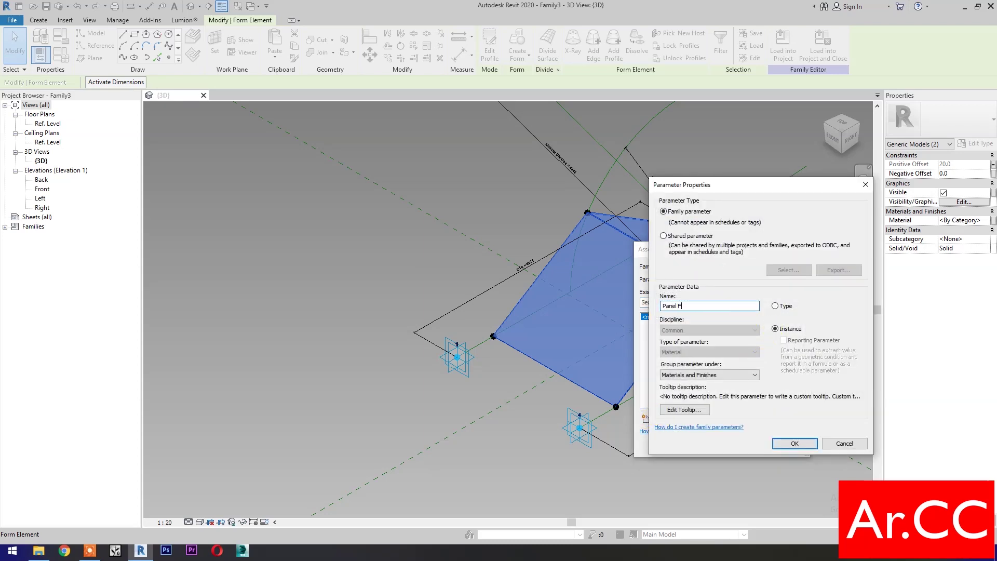
{"action": "left_click", "coordinate": [784, 443]}
{"action": "left_click", "coordinate": [753, 451]}
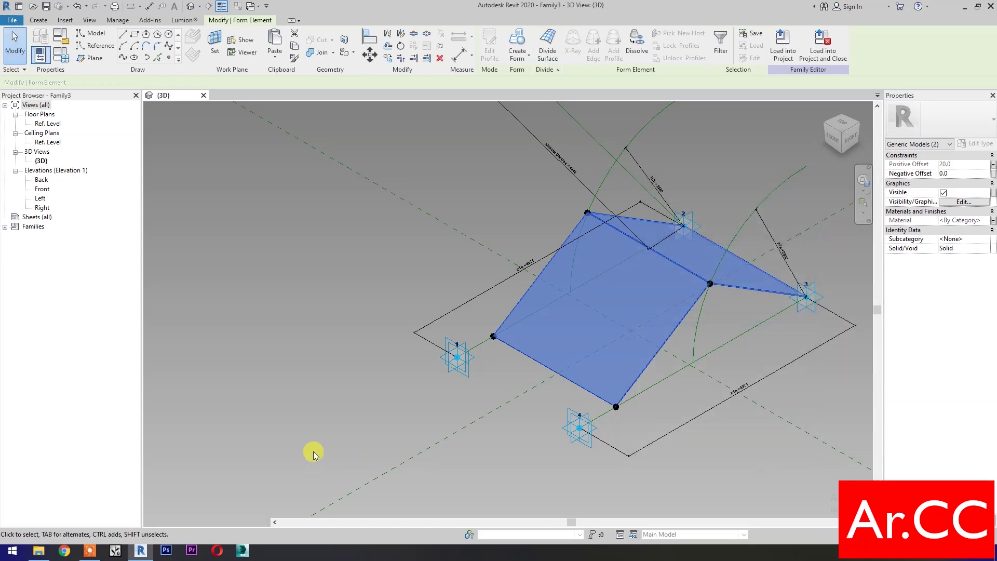
Step: Set Panel Finish to Paint Red - Pattern and change the view's visual style to display material colours
{"action": "left_click", "coordinate": [61, 54]}
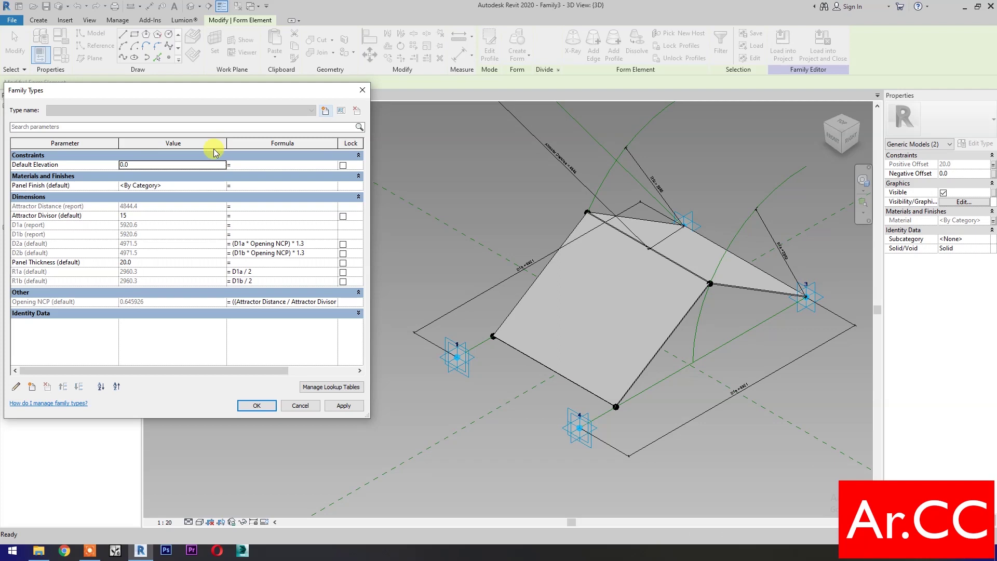
{"action": "left_click", "coordinate": [172, 186]}
{"action": "left_click", "coordinate": [223, 186]}
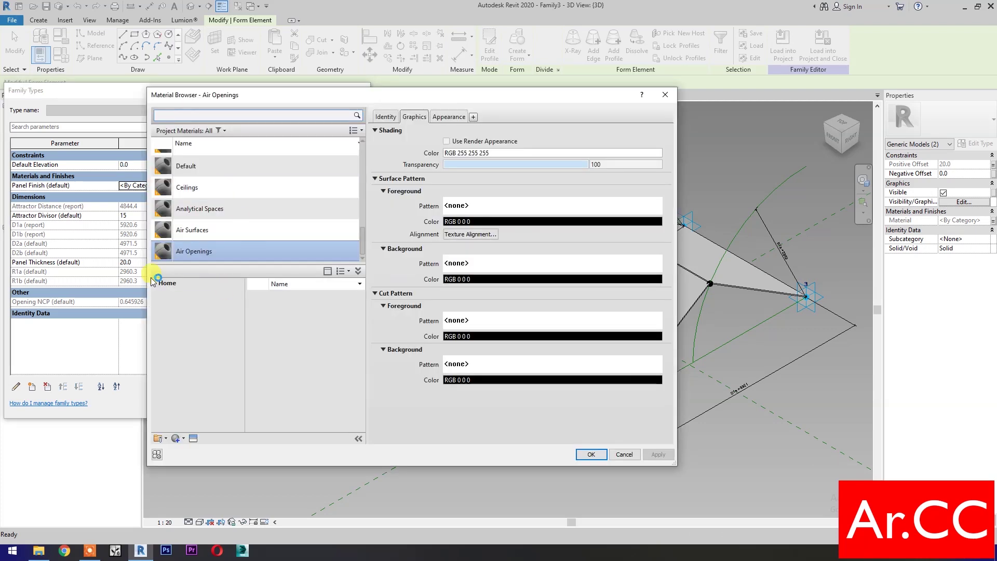
{"action": "left_click", "coordinate": [184, 293]}
{"action": "double_click", "coordinate": [296, 364]}
{"action": "left_click", "coordinate": [591, 455]}
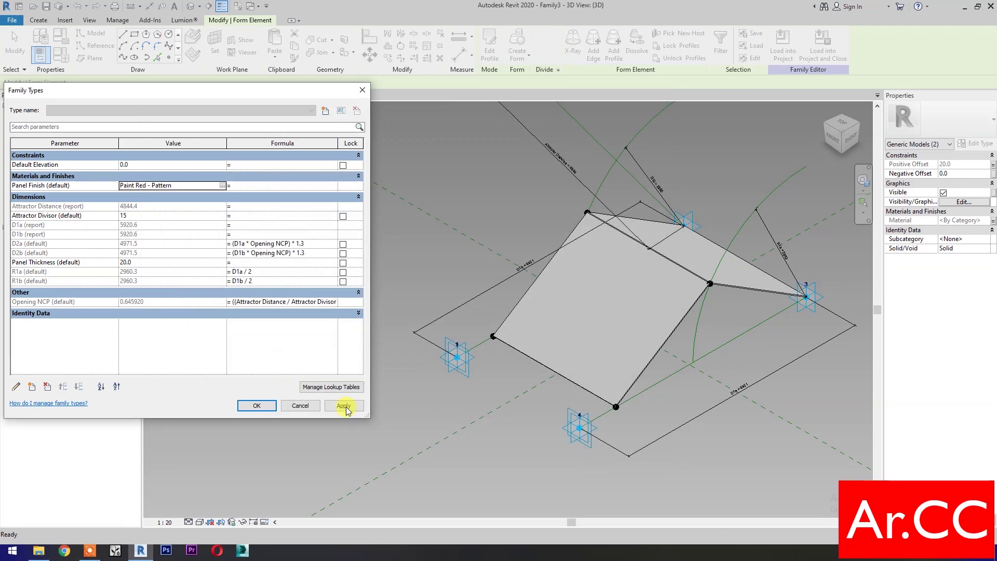
{"action": "left_click", "coordinate": [257, 406]}
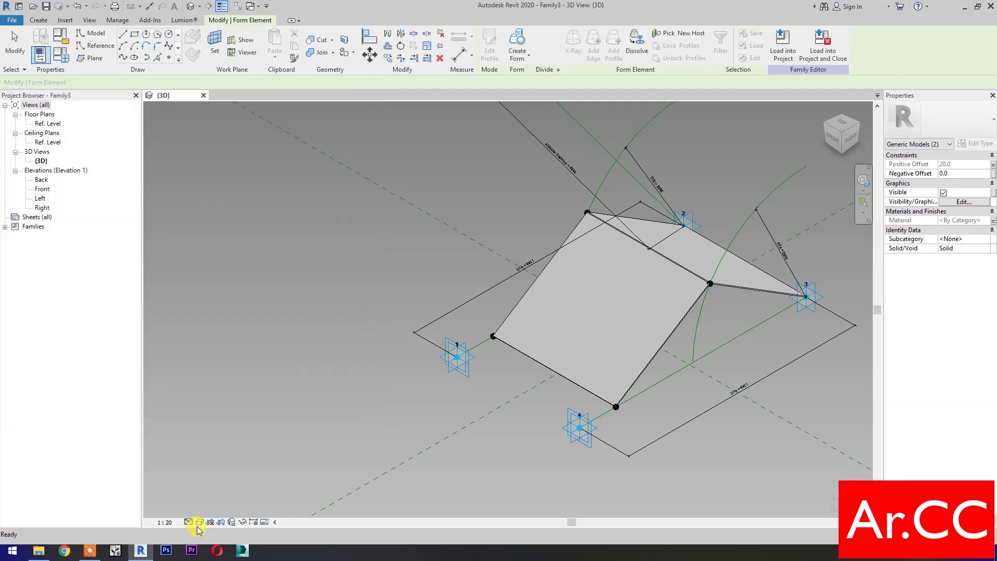
{"action": "left_click", "coordinate": [198, 521]}
{"action": "left_click", "coordinate": [213, 508]}
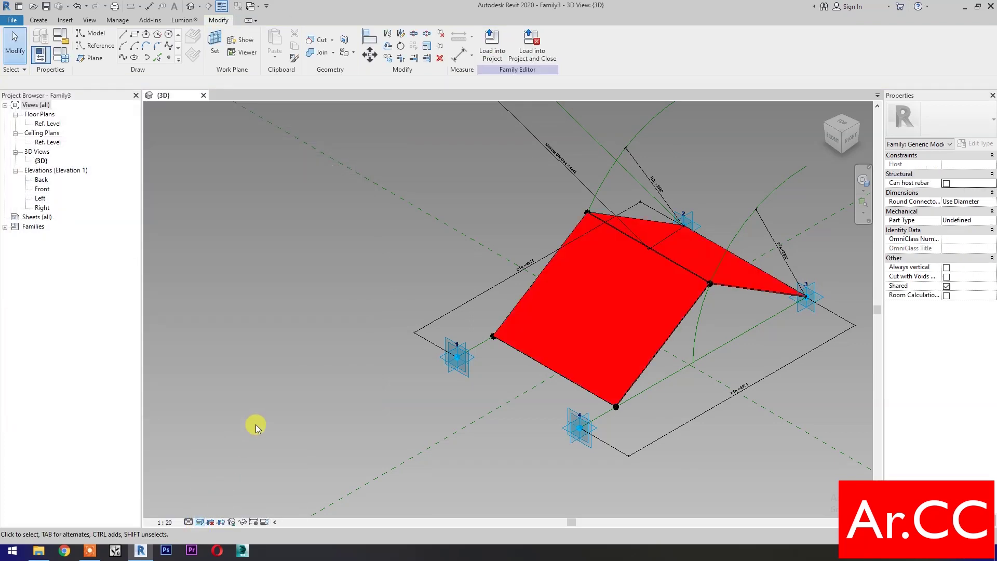
Step: Test the panel opening with Attractor Divisor values of 25 and 35
{"action": "left_click", "coordinate": [59, 57]}
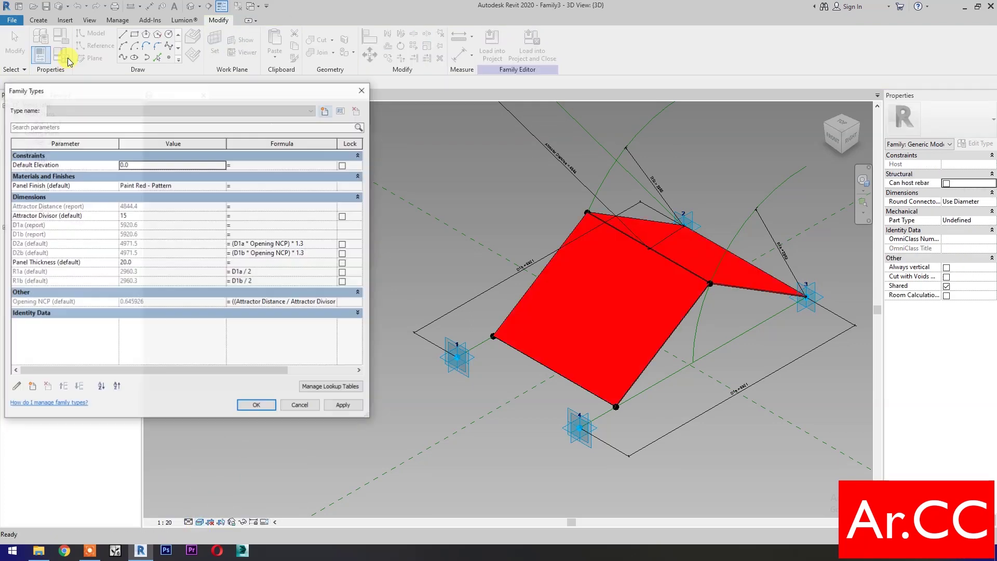
{"action": "left_click", "coordinate": [154, 216]}
{"action": "type", "text": "25"}
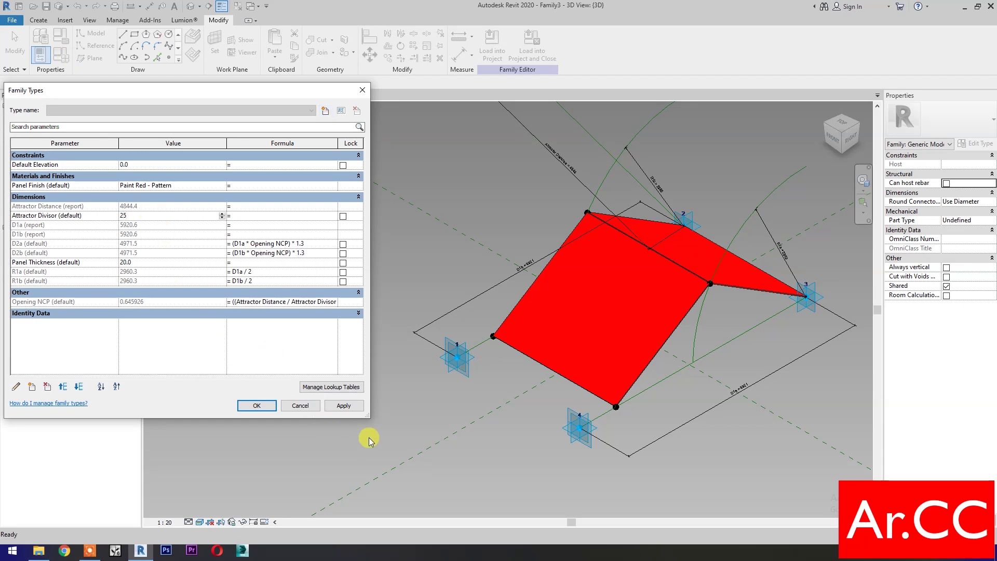
{"action": "left_click", "coordinate": [347, 406]}
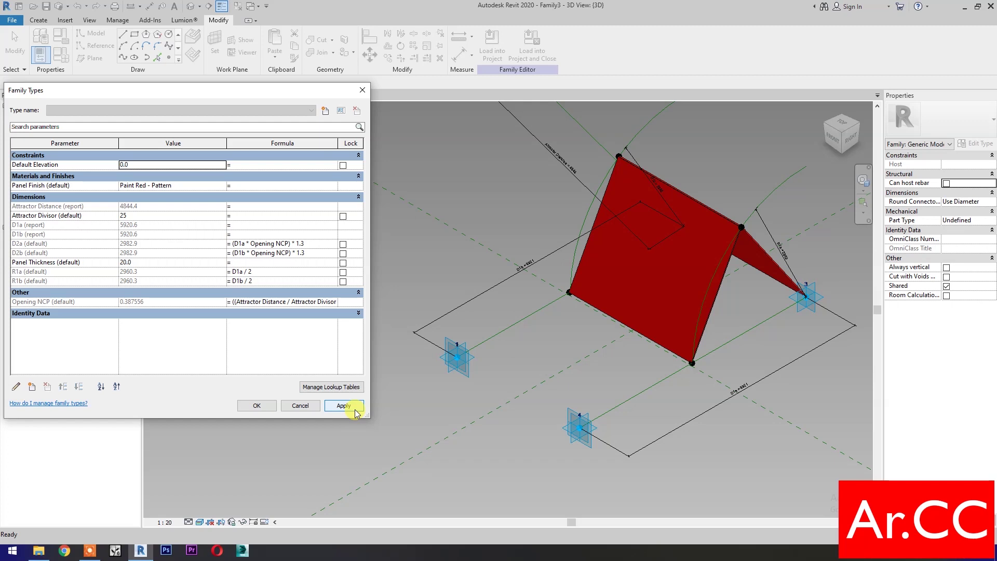
{"action": "left_click", "coordinate": [145, 217]}
{"action": "type", "text": "35"}
{"action": "left_click", "coordinate": [343, 407]}
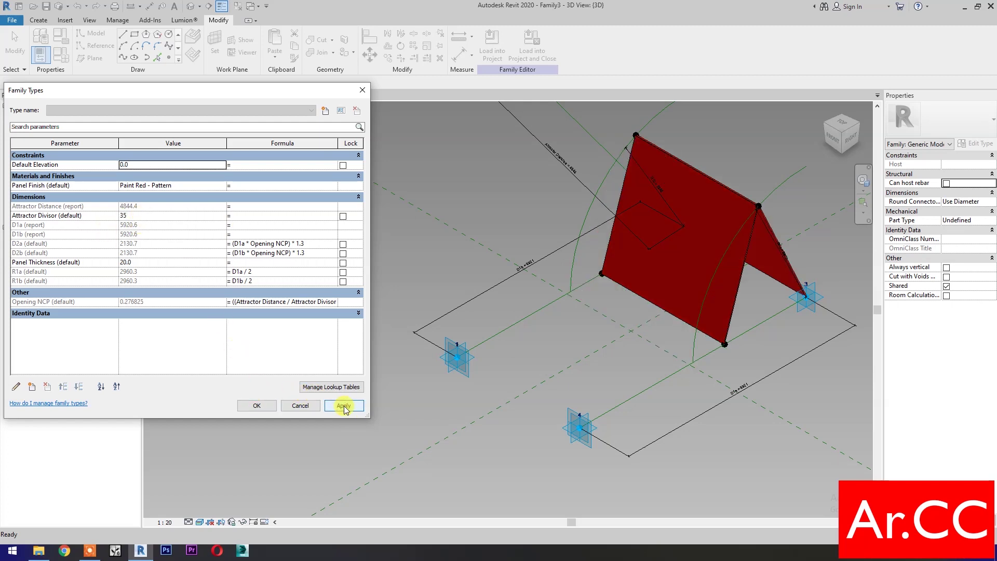
Step: Restore the Attractor Divisor to 15 and accept the family types
{"action": "left_click", "coordinate": [150, 216]}
{"action": "type", "text": "15"}
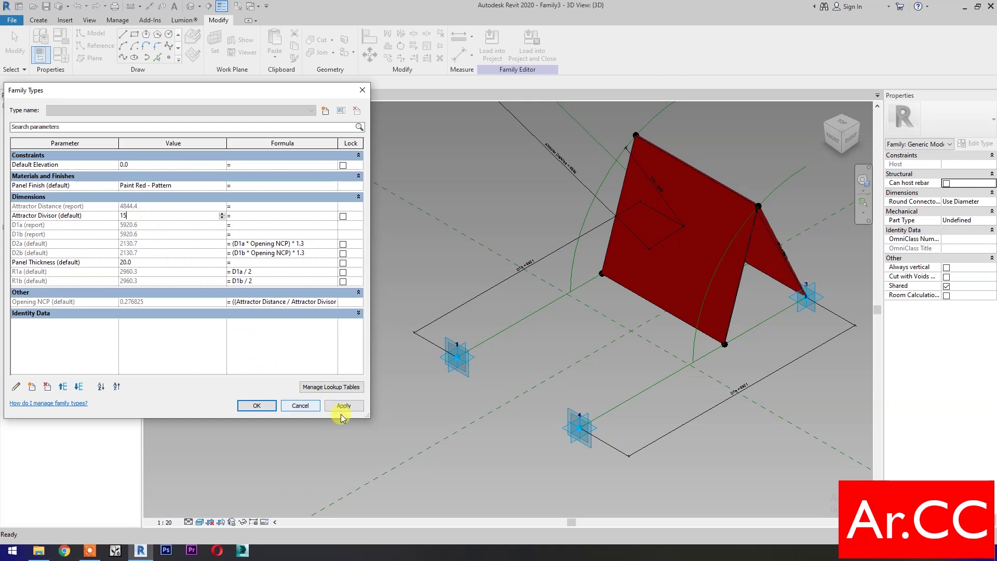
{"action": "left_click", "coordinate": [342, 409]}
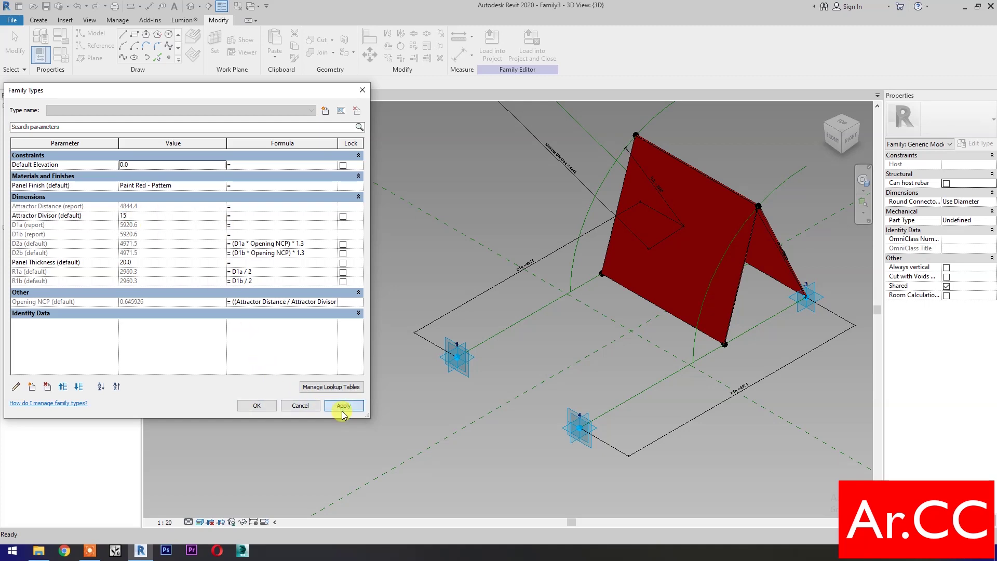
{"action": "left_click", "coordinate": [257, 406]}
Step: Make the family Always vertical and not Shared, and save it to the Desktop as Adaptive Bifold Attractor
{"action": "middle_click_drag", "start_coordinate": [518, 448], "coordinate": [400, 472]}
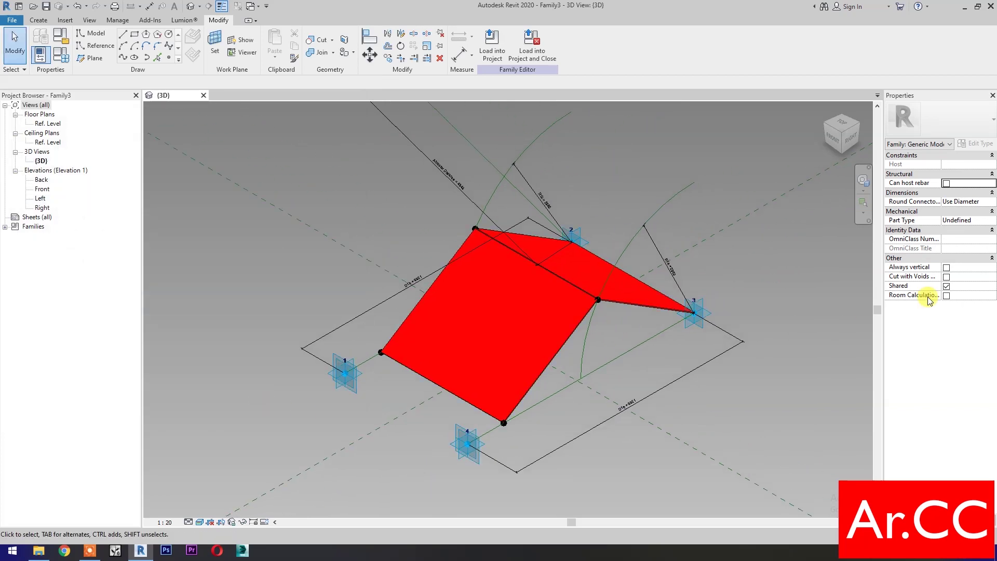
{"action": "left_click", "coordinate": [946, 267]}
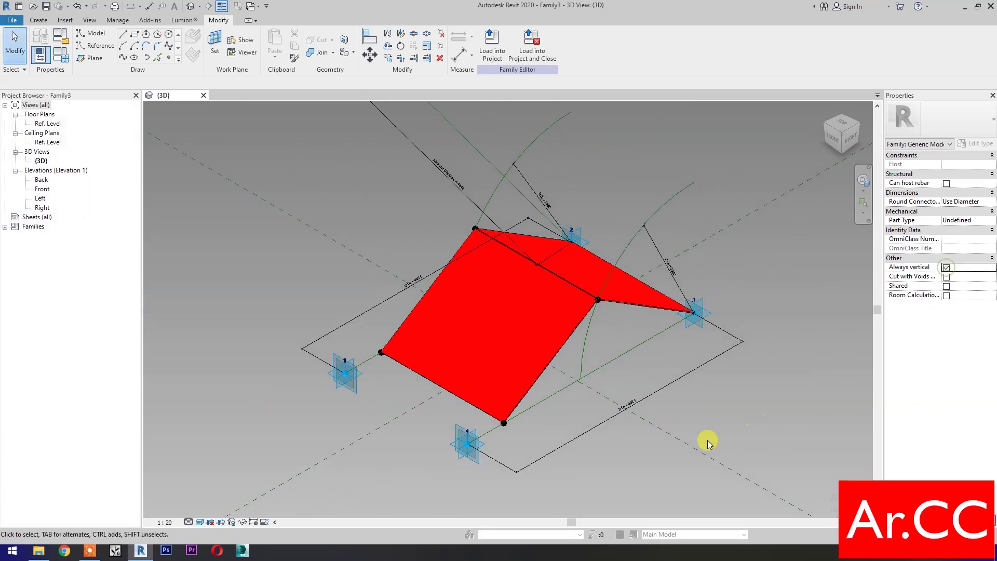
{"action": "left_click", "coordinate": [46, 7]}
{"action": "type", "text": "Adaptive Bifold Attractor"}
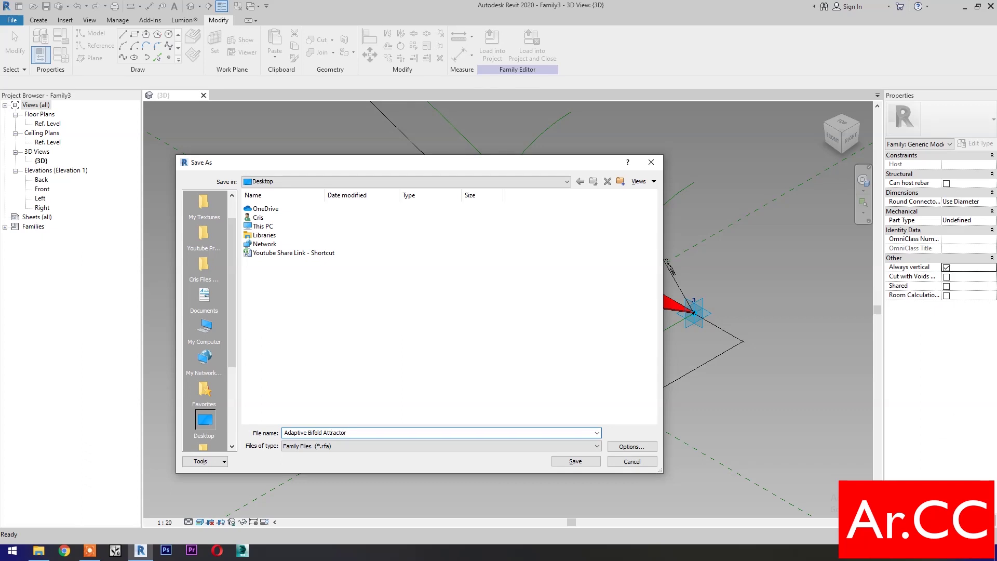
{"action": "left_click", "coordinate": [575, 461]}
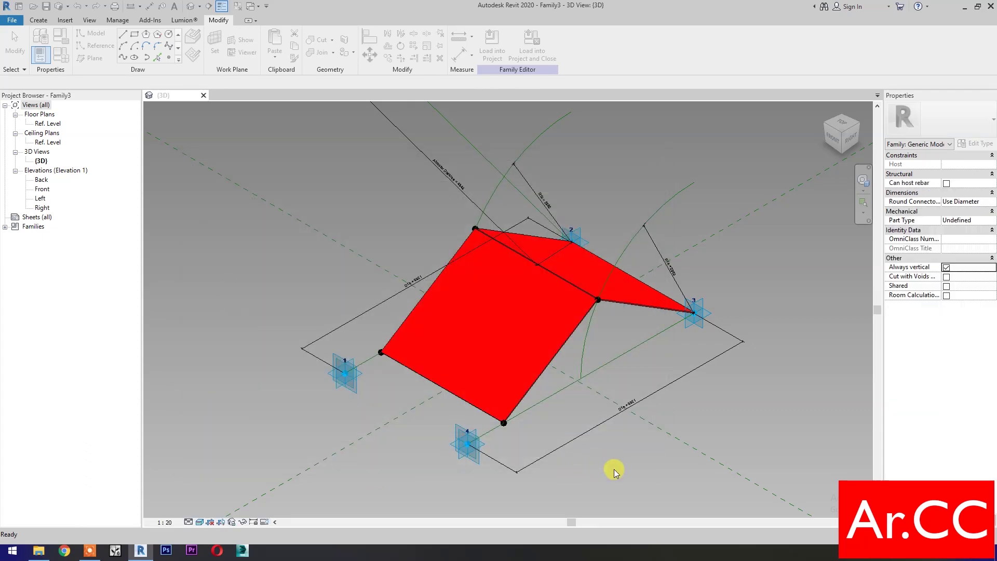
Step: Create a new family from the Metric Generic Model Pattern Based template
{"action": "left_click", "coordinate": [14, 21]}
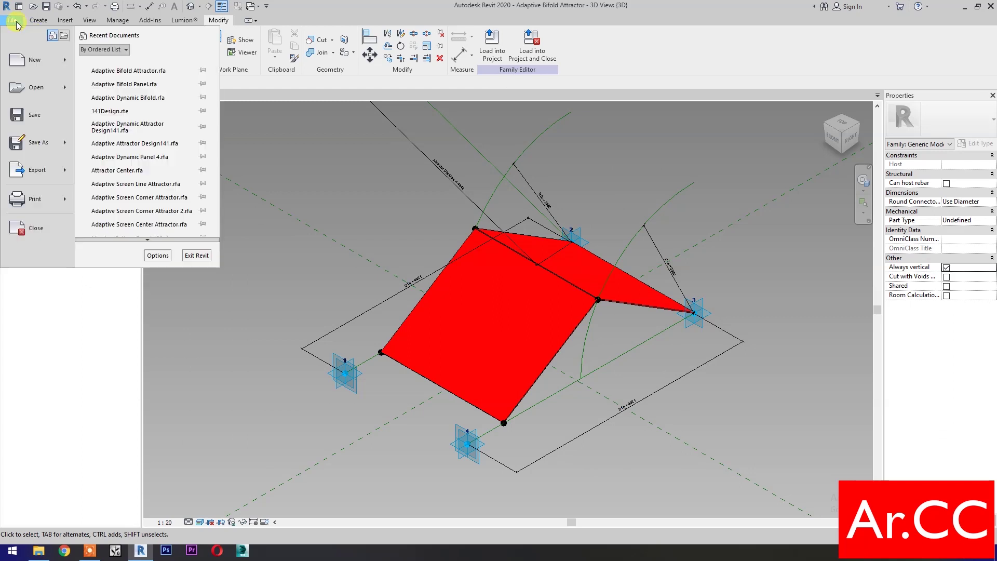
{"action": "mouse_move", "coordinate": [34, 60]}
{"action": "left_click", "coordinate": [104, 91]}
{"action": "scroll", "coordinate": [623, 312], "scroll_direction": "down", "scroll_amount": 1}
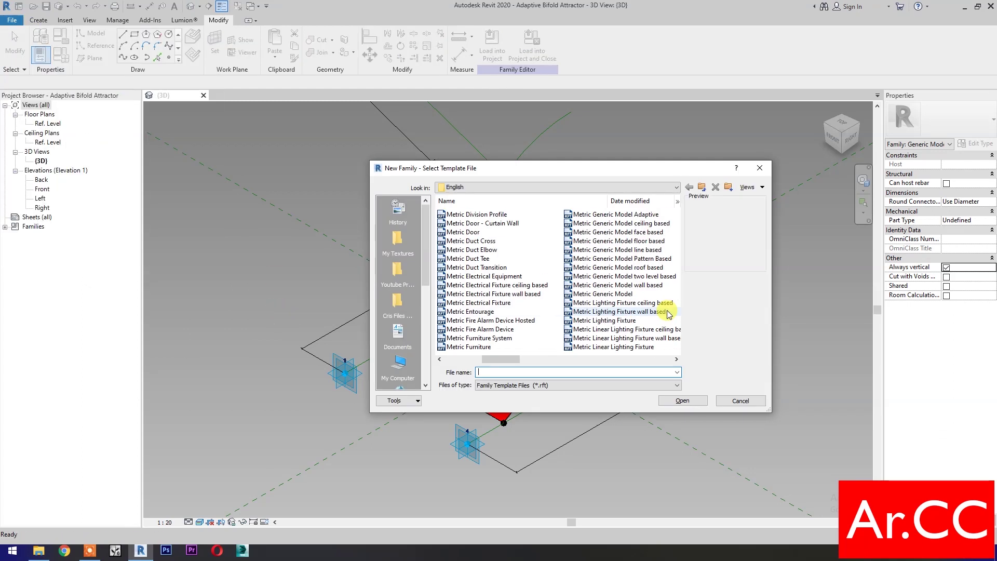
{"action": "left_click", "coordinate": [647, 260]}
{"action": "left_click", "coordinate": [697, 400]}
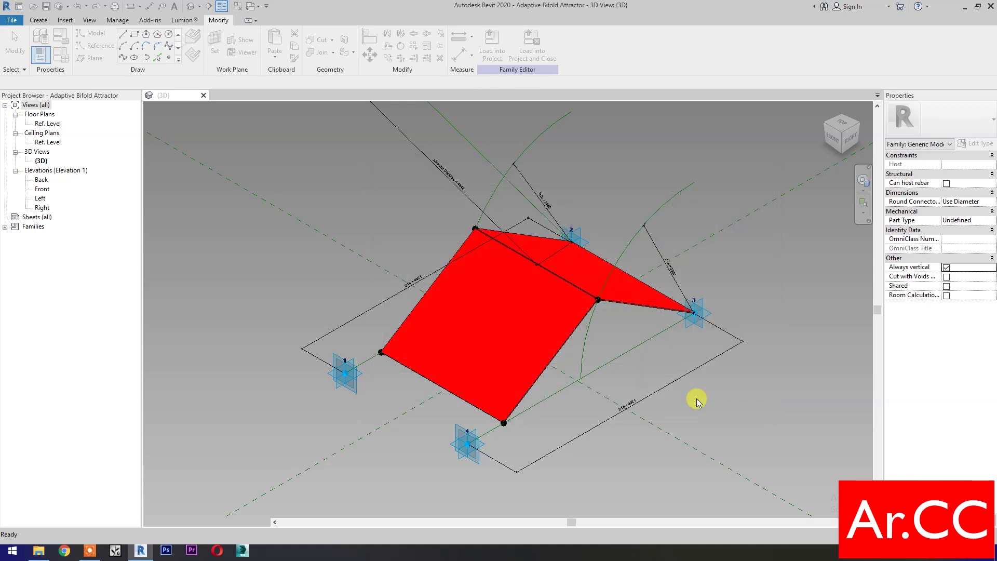
Step: Place a reference point on the horizontal plane of each of adaptive points 1 and 3
{"action": "scroll", "coordinate": [546, 352], "scroll_direction": "up", "scroll_amount": 3}
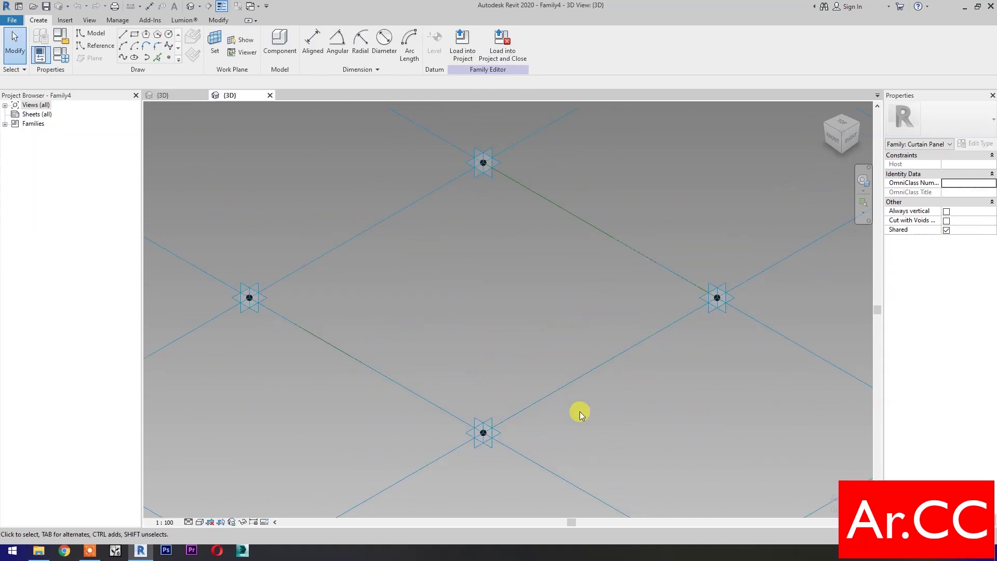
{"action": "left_click", "coordinate": [169, 57]}
{"action": "key", "text": "Escape"}
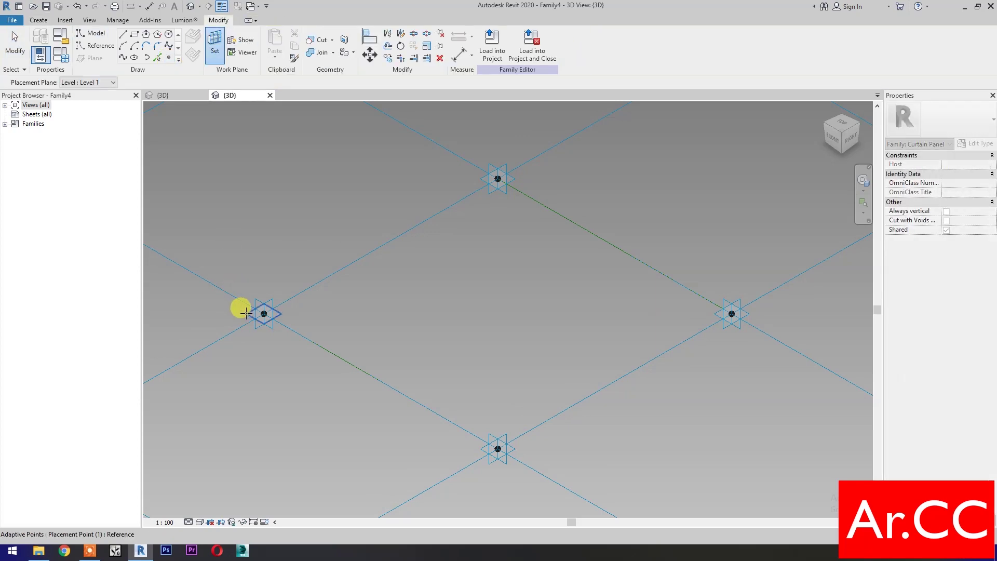
{"action": "key", "text": "Return"}
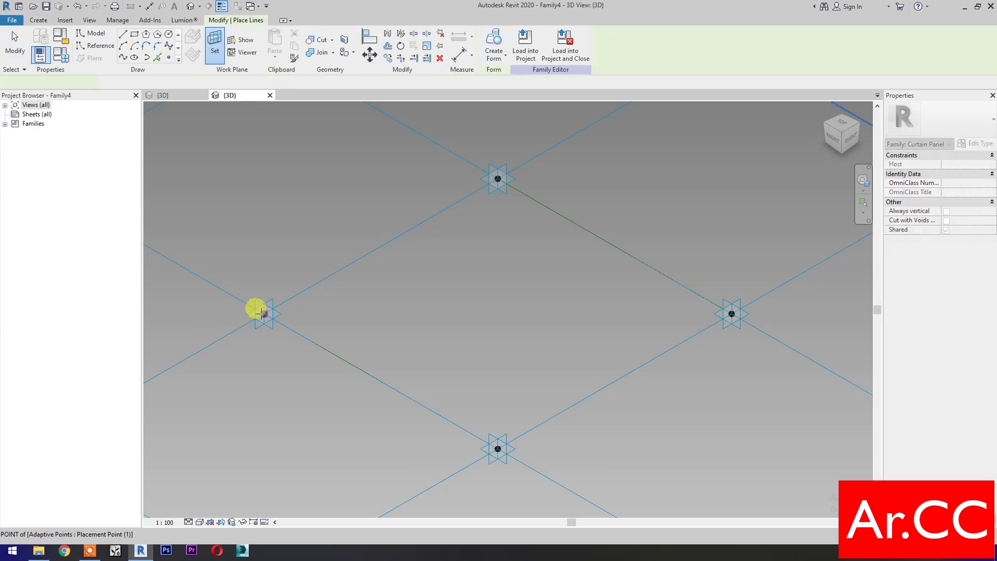
{"action": "left_click", "coordinate": [215, 42]}
{"action": "left_click", "coordinate": [712, 308]}
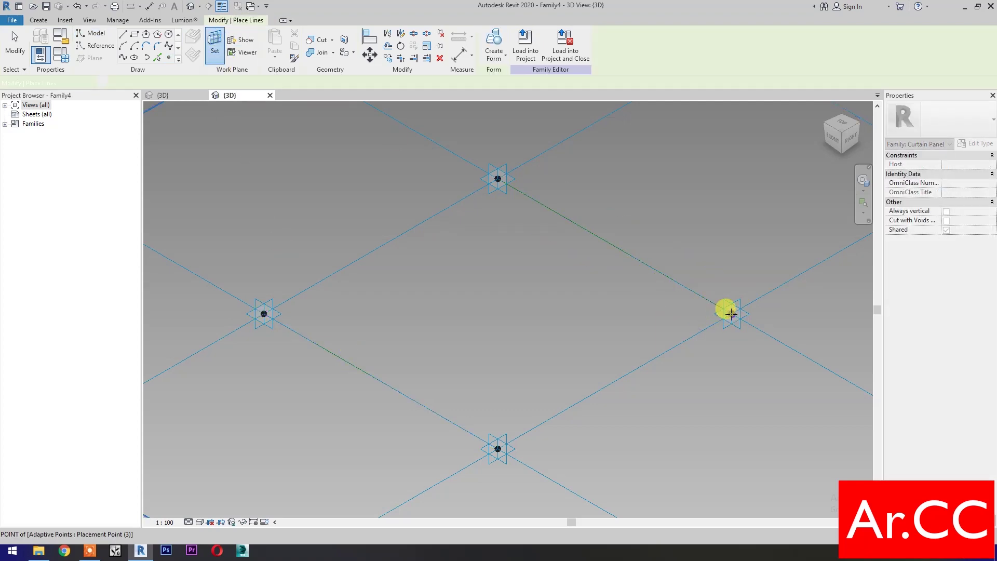
{"action": "key", "text": "Escape"}
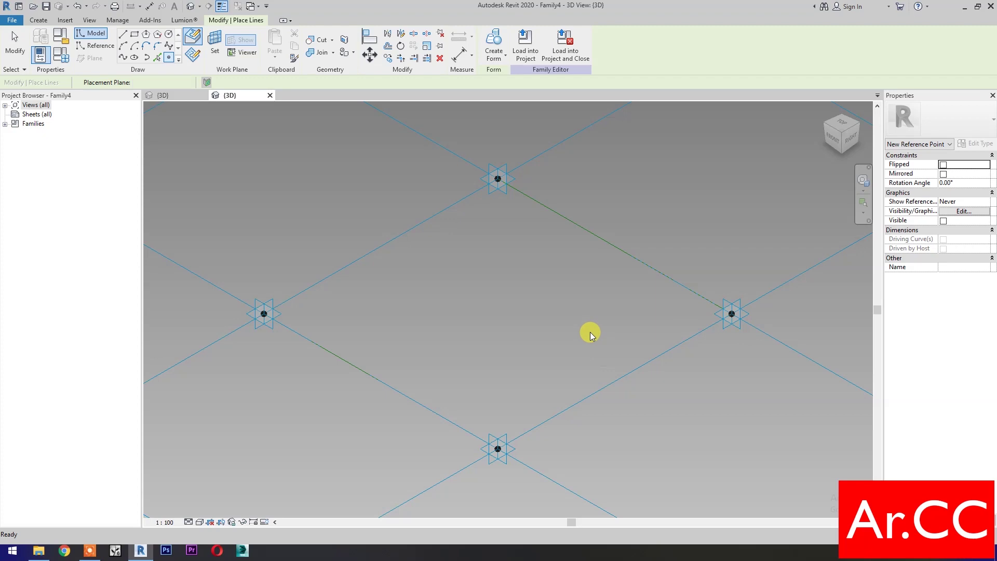
Step: Select only the two reference points at adaptive points 1 and 3 using Filter, and set their Offset to 500
{"action": "left_click_drag", "start_coordinate": [219, 255], "coordinate": [763, 397]}
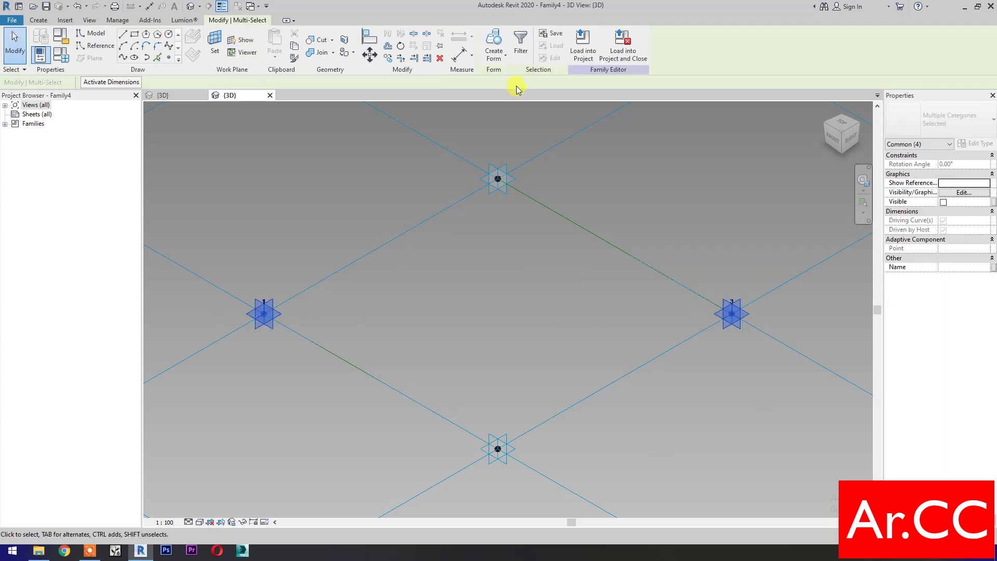
{"action": "left_click", "coordinate": [520, 42]}
{"action": "left_click", "coordinate": [554, 224]}
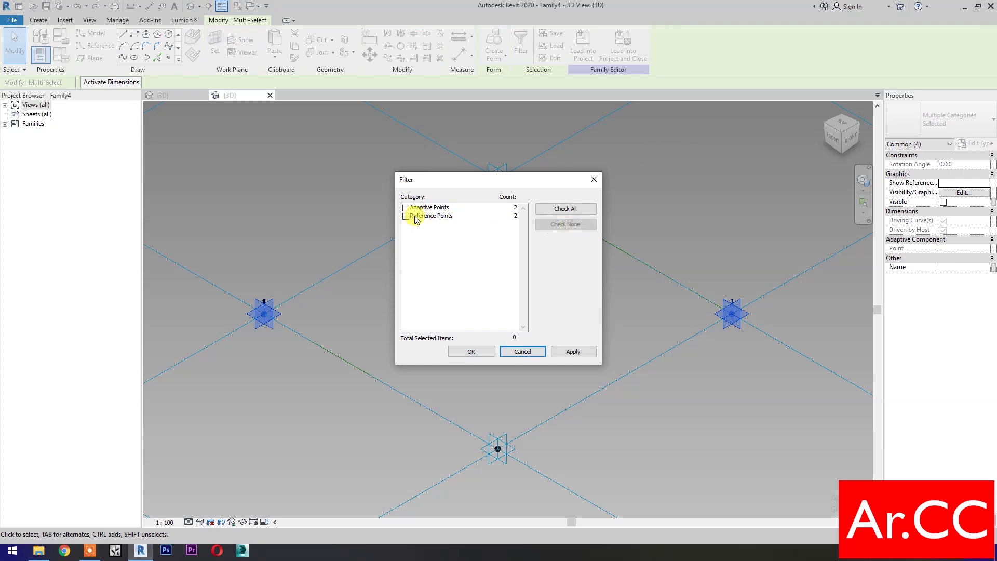
{"action": "left_click", "coordinate": [406, 216]}
{"action": "left_click", "coordinate": [455, 353]}
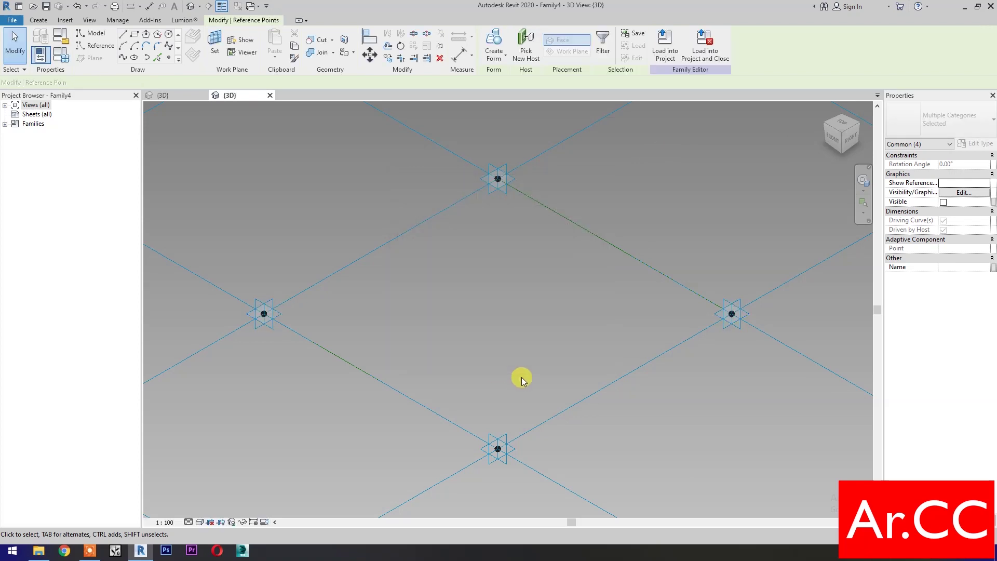
{"action": "left_click", "coordinate": [958, 267]}
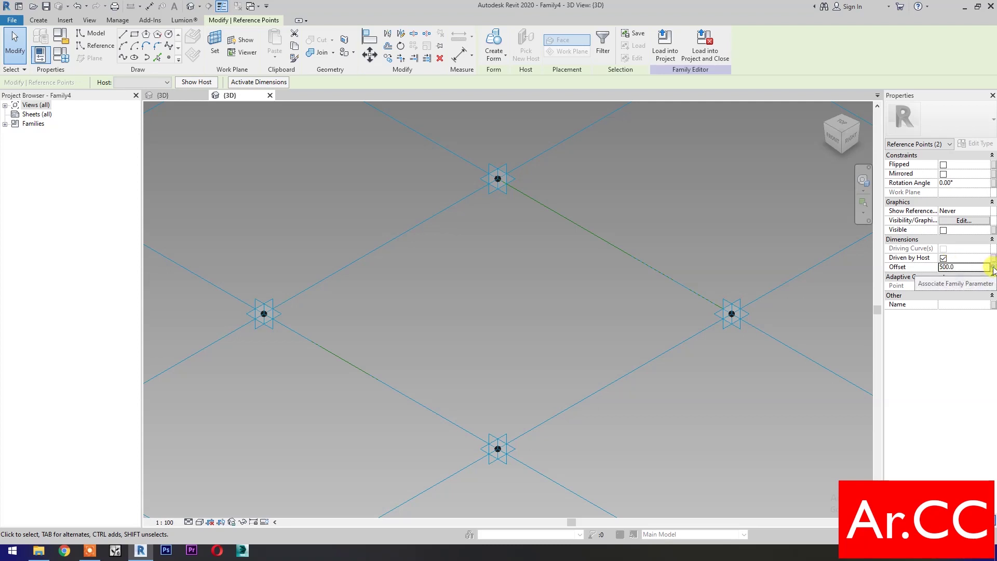
Step: Associate the two points' Offset with a new instance parameter named Attractor Offset
{"action": "left_click", "coordinate": [993, 268]}
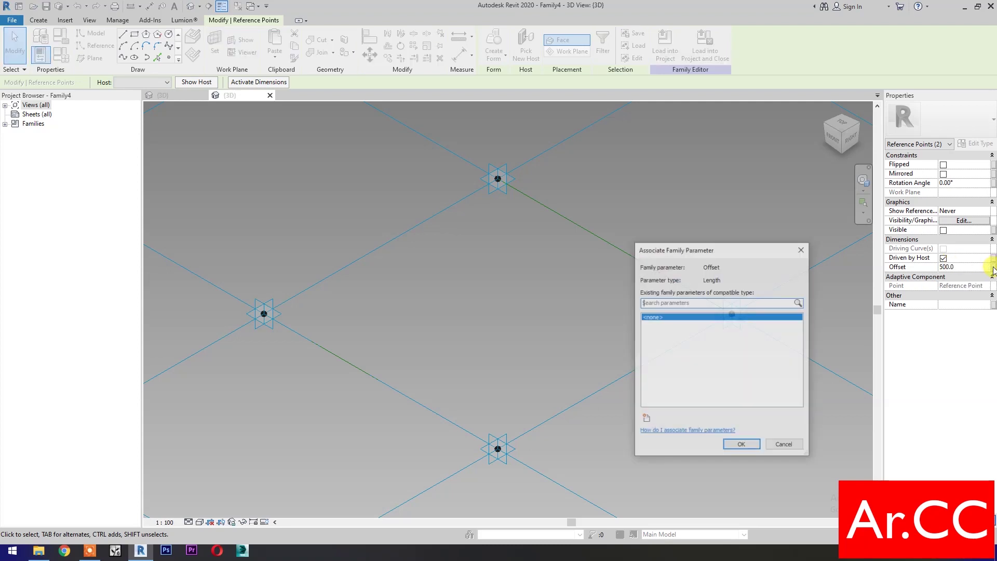
{"action": "left_click", "coordinate": [645, 419]}
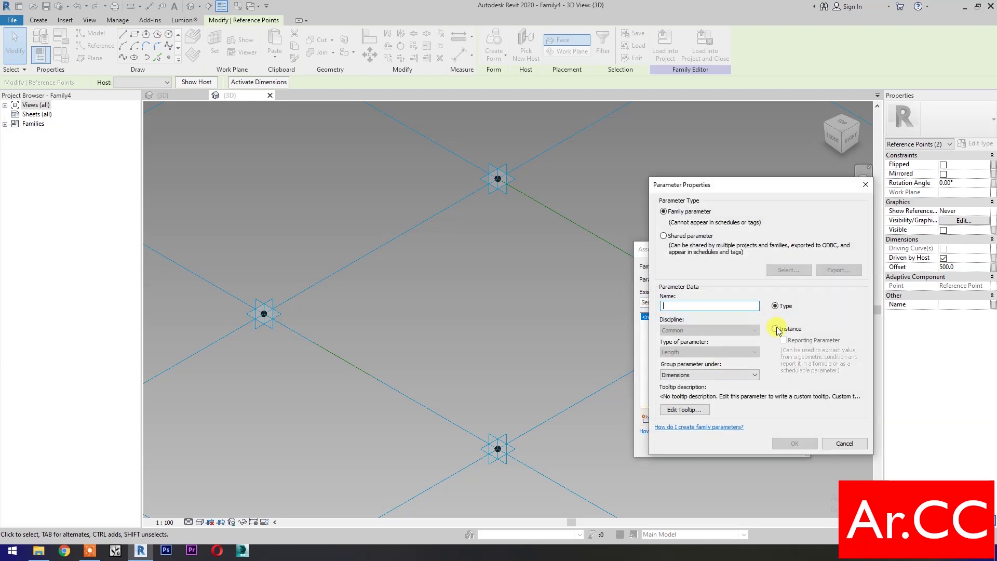
{"action": "type", "text": "Attractor Offset"}
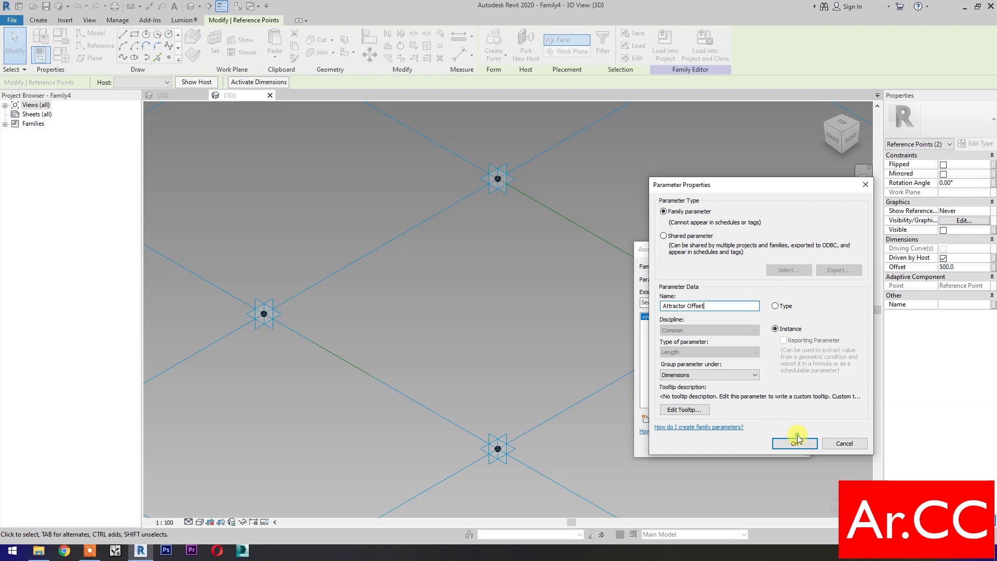
{"action": "left_click", "coordinate": [796, 442]}
{"action": "left_click", "coordinate": [753, 448]}
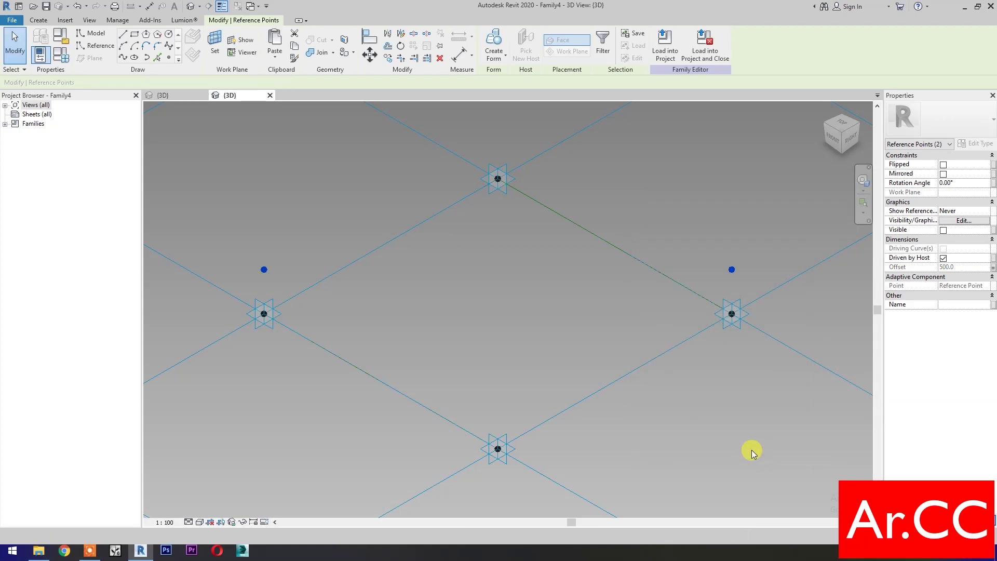
Step: Connect the two offset points with a spline through points and place a reference point on it, about 0.135 along from its beginning
{"action": "left_click", "coordinate": [123, 57]}
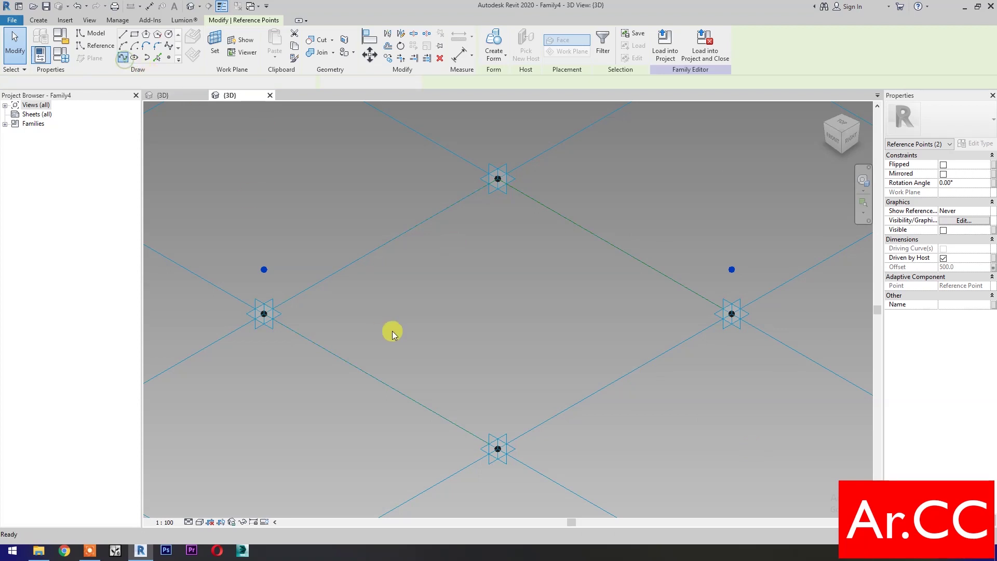
{"action": "left_click", "coordinate": [168, 59]}
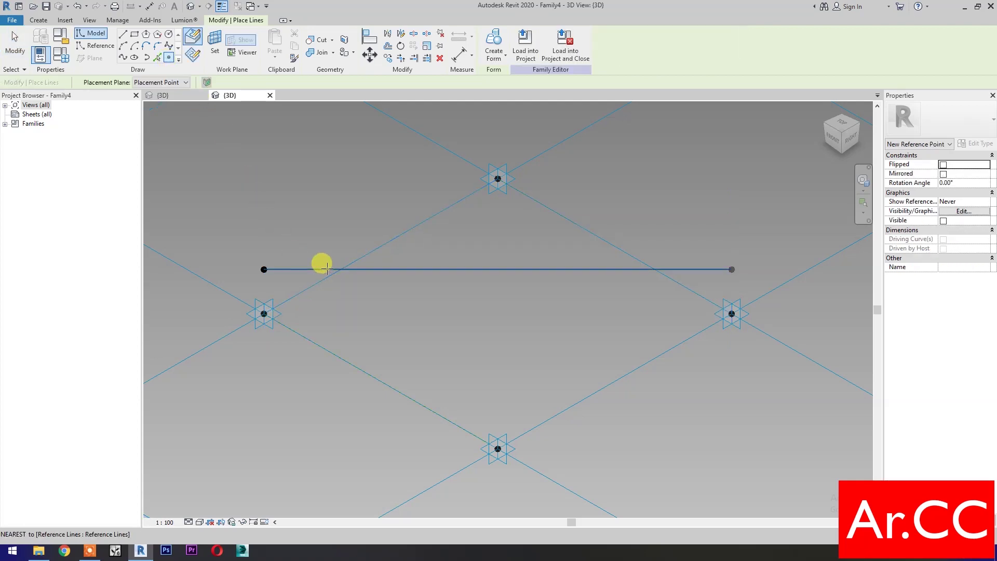
{"action": "left_click", "coordinate": [326, 269]}
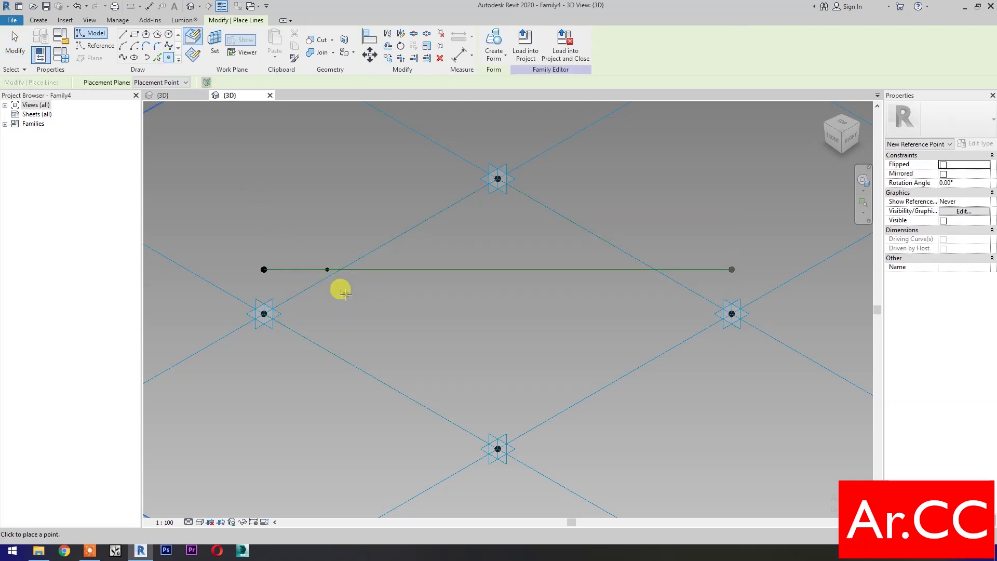
{"action": "key", "text": "Escape"}
Step: Associate the line-hosted point's Normalized Curve Parameter with a new instance parameter named Attractor NCP
{"action": "left_click", "coordinate": [327, 269]}
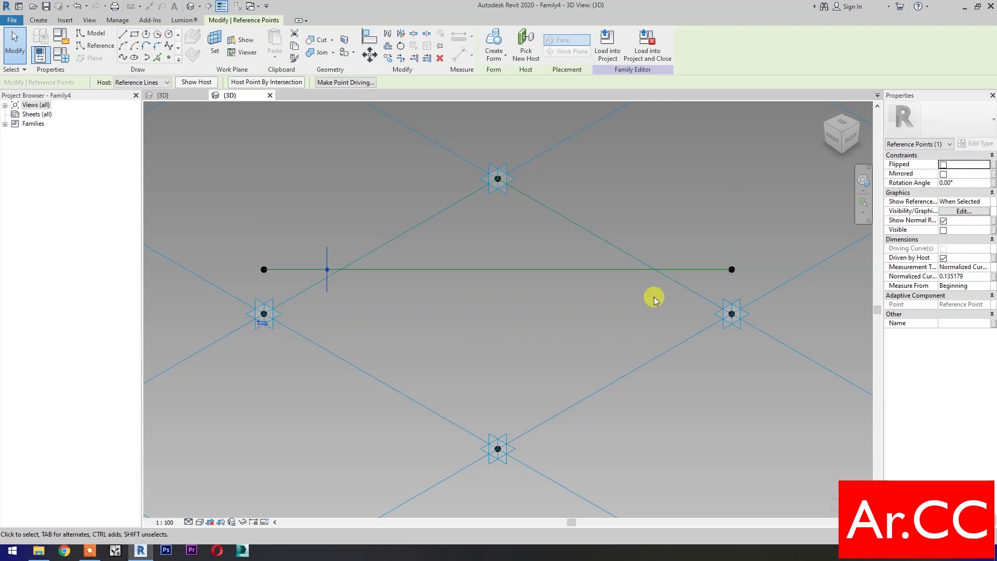
{"action": "left_click", "coordinate": [993, 277]}
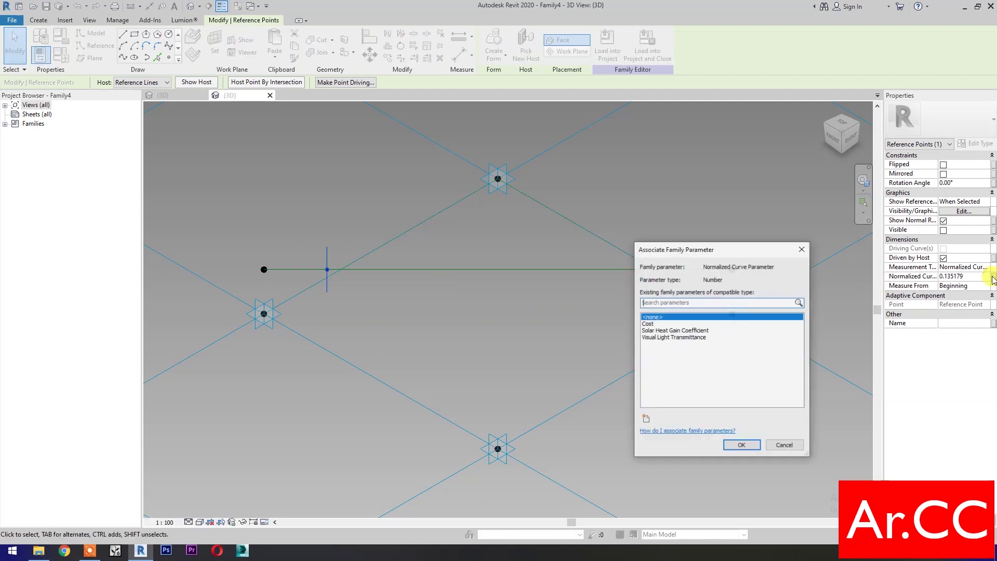
{"action": "left_click", "coordinate": [646, 421]}
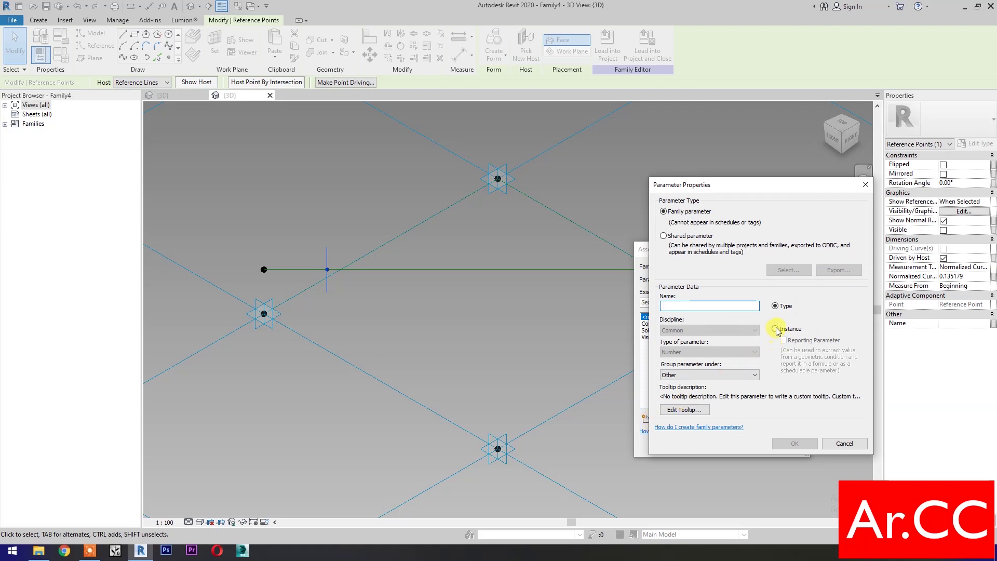
{"action": "left_click", "coordinate": [696, 305]}
{"action": "type", "text": "Attractor NCP"}
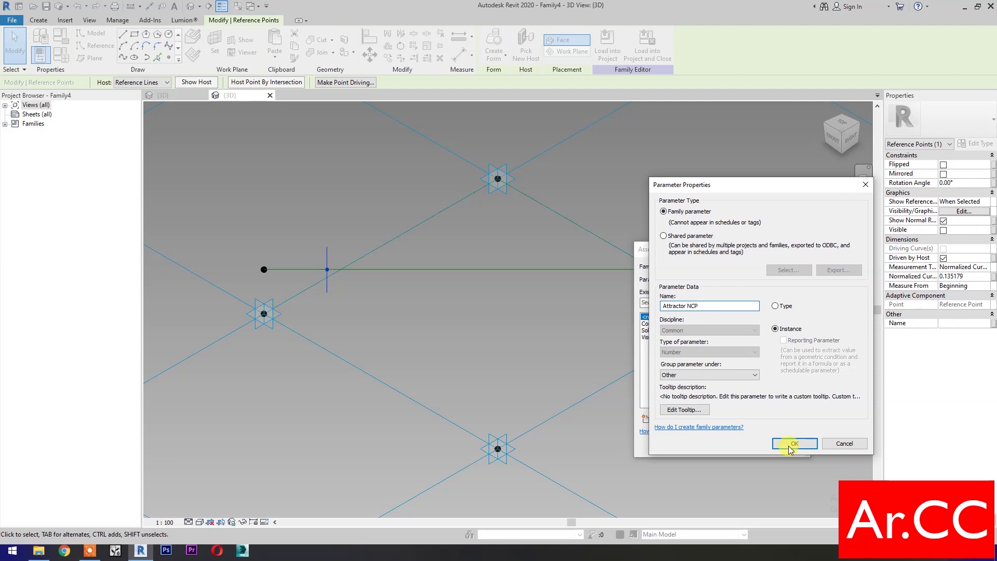
{"action": "left_click", "coordinate": [795, 444]}
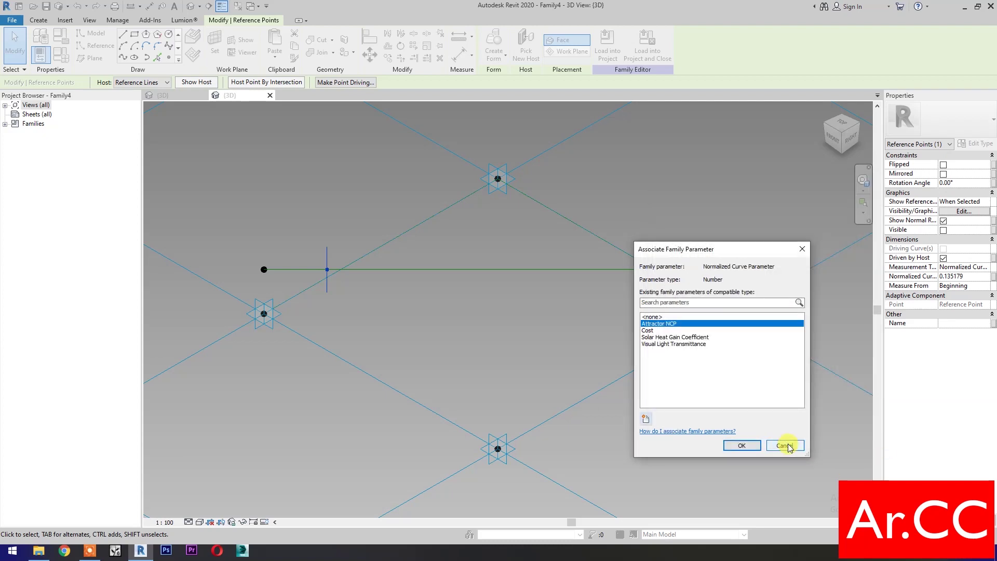
{"action": "left_click", "coordinate": [742, 445]}
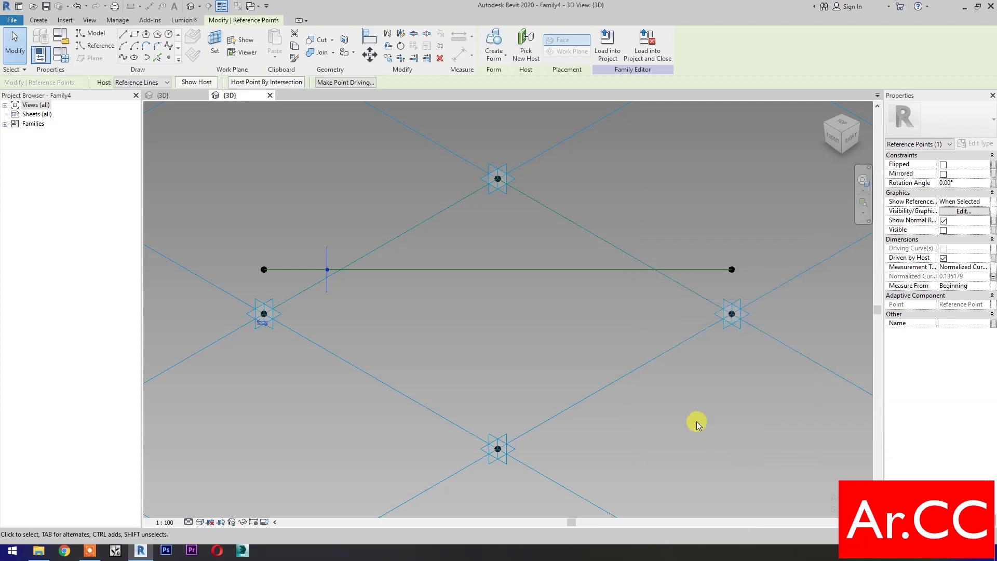
Step: Create a flat surface form from the four reference lines joining the adaptive points
{"action": "left_click", "coordinate": [643, 370]}
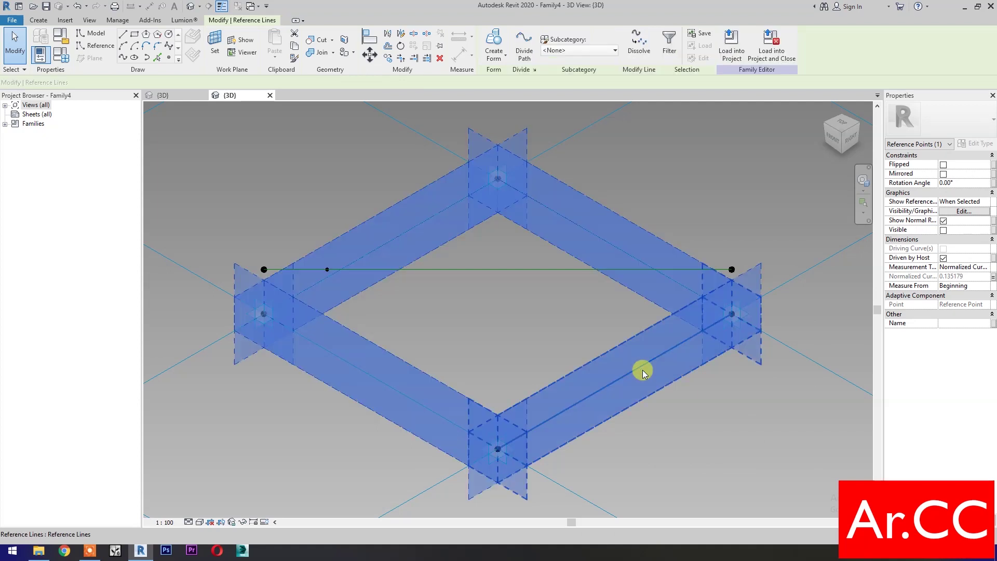
{"action": "left_click", "coordinate": [494, 41]}
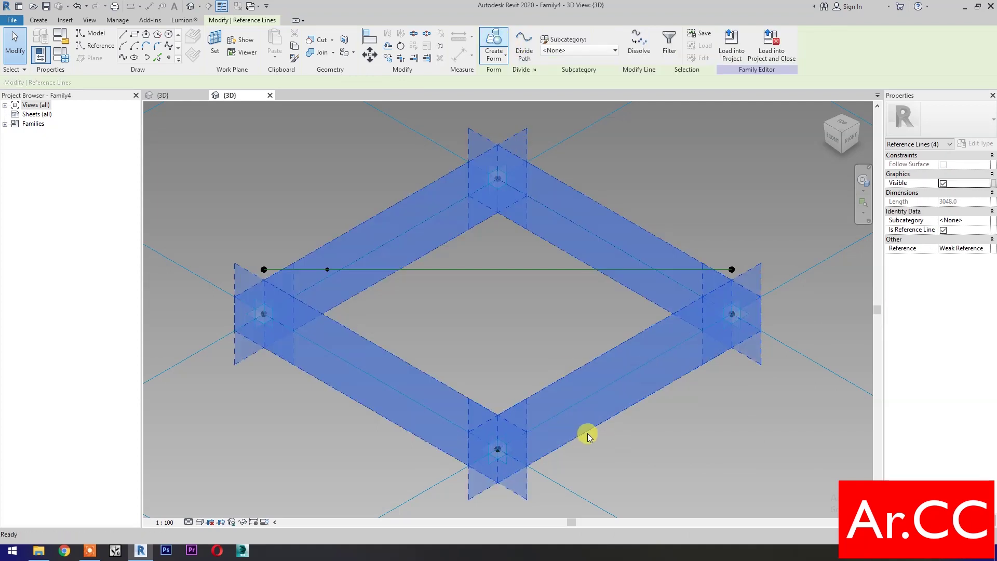
{"action": "left_click", "coordinate": [343, 470]}
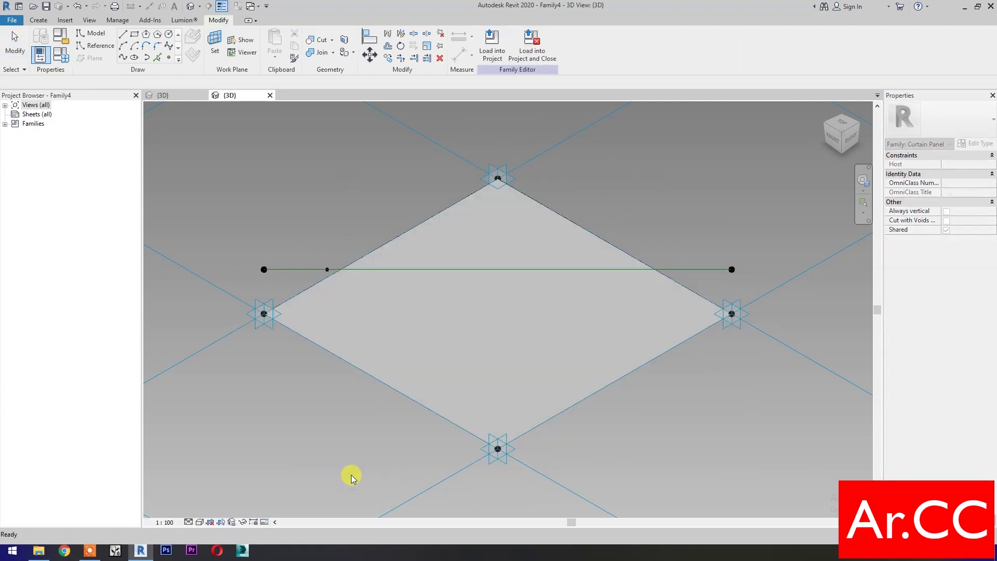
Step: Divide the new surface into a UV grid and display its nodes
{"action": "left_click", "coordinate": [335, 280]}
{"action": "left_click", "coordinate": [547, 43]}
{"action": "left_click", "coordinate": [639, 70]}
{"action": "left_click", "coordinate": [591, 309]}
{"action": "left_click", "coordinate": [674, 359]}
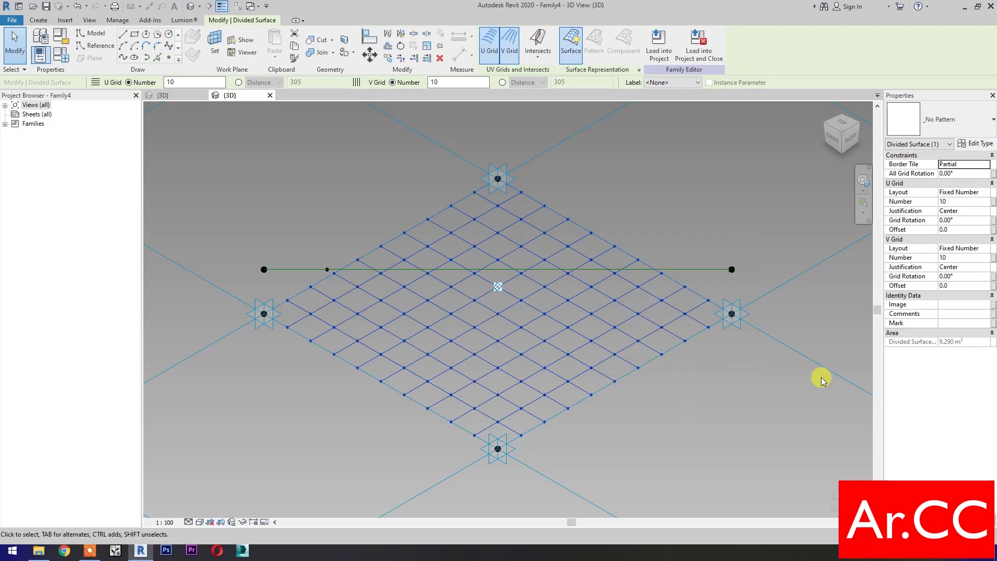
Step: Set the divided surface's U Grid number to 5 and associate it with a new instance parameter named U Grid
{"action": "left_click", "coordinate": [964, 201]}
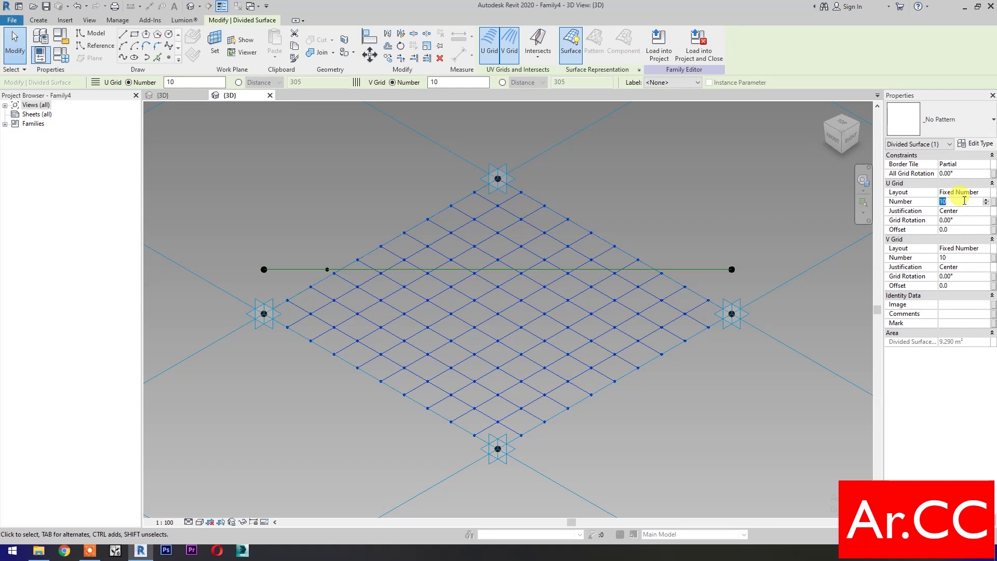
{"action": "left_click", "coordinate": [993, 202]}
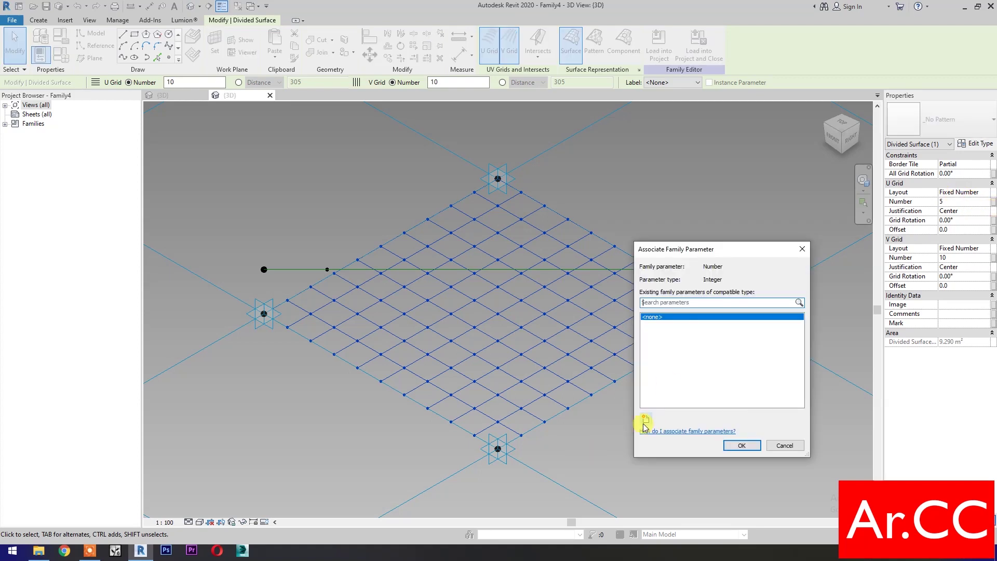
{"action": "left_click", "coordinate": [645, 421]}
{"action": "left_click", "coordinate": [775, 328]}
{"action": "left_click", "coordinate": [709, 307]}
{"action": "type", "text": "U Grid"}
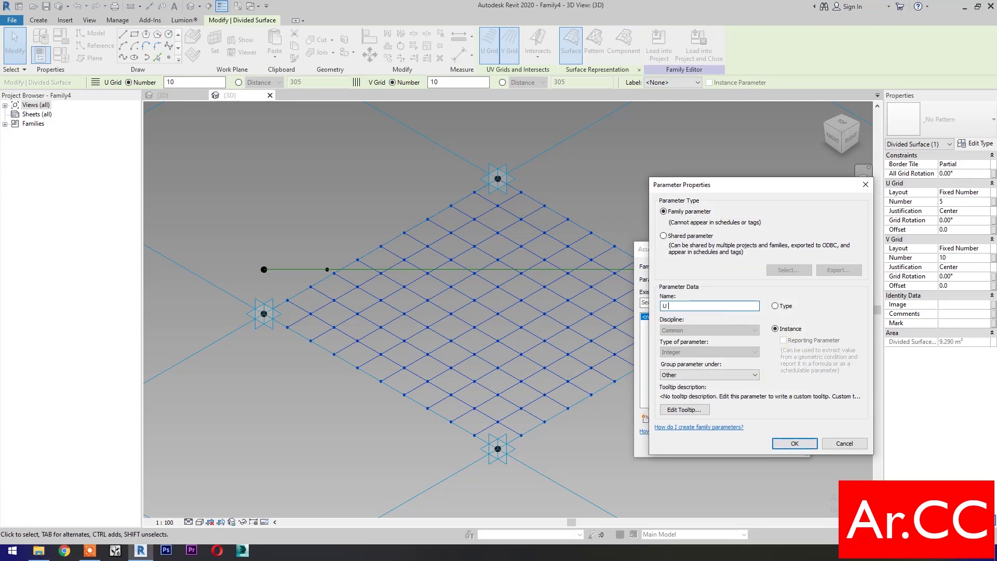
{"action": "left_click", "coordinate": [794, 443]}
{"action": "left_click", "coordinate": [750, 447]}
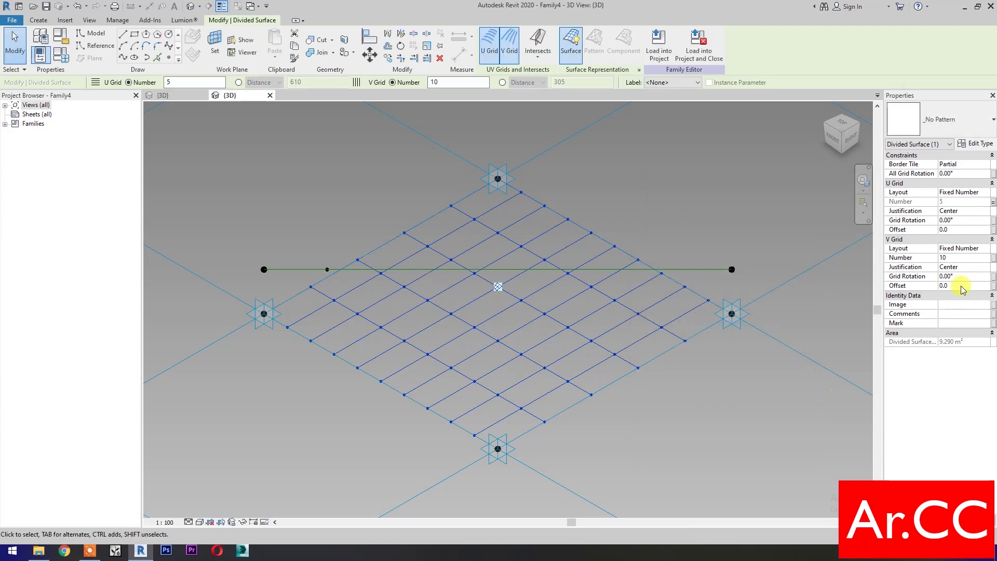
Step: Associate the divided surface's V Grid number with a new instance parameter named V Grid
{"action": "left_click", "coordinate": [993, 258]}
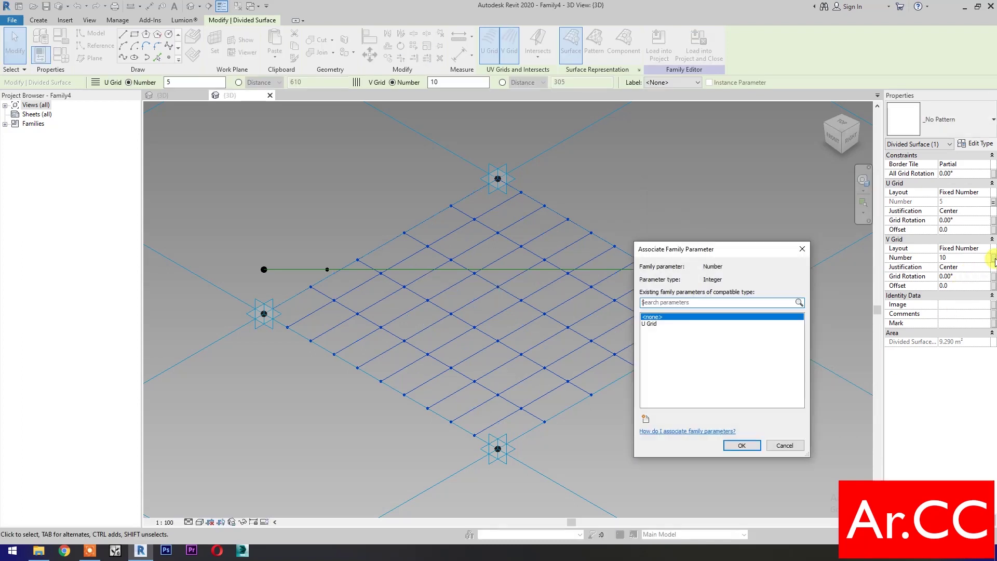
{"action": "left_click", "coordinate": [644, 417]}
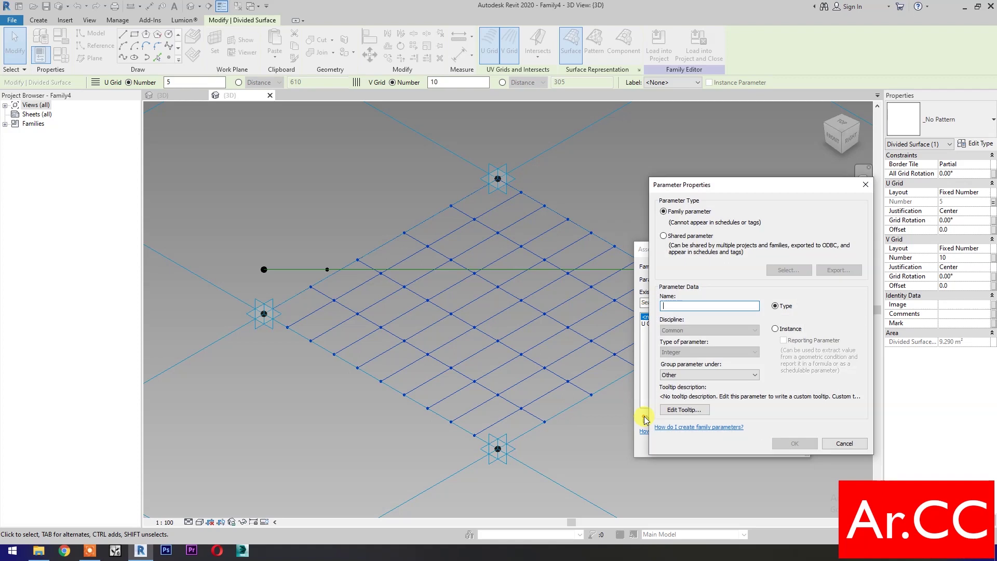
{"action": "left_click", "coordinate": [775, 328]}
{"action": "left_click", "coordinate": [710, 307]}
{"action": "type", "text": "V Grid"}
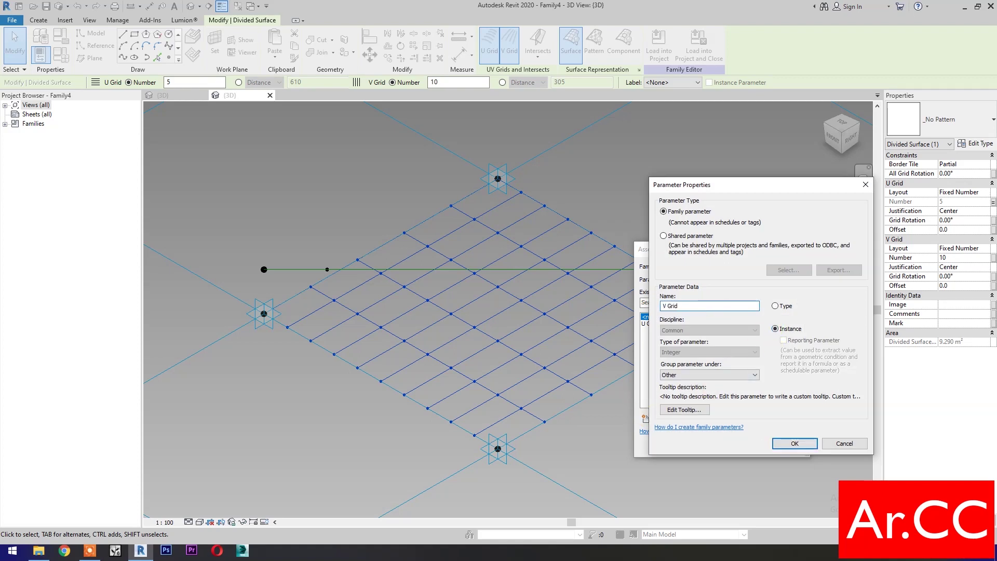
{"action": "left_click", "coordinate": [779, 443]}
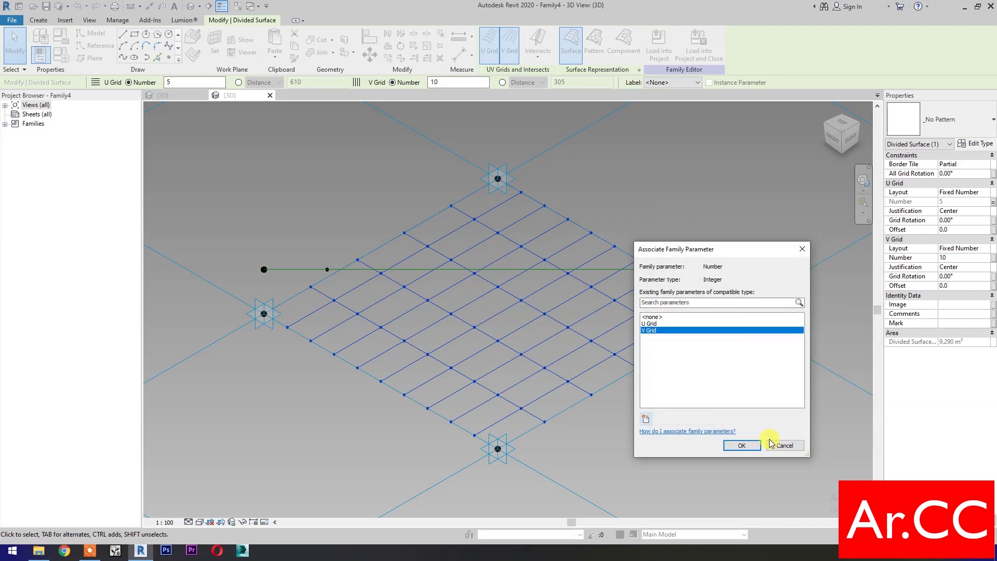
{"action": "left_click", "coordinate": [733, 446]}
{"action": "left_click", "coordinate": [730, 450]}
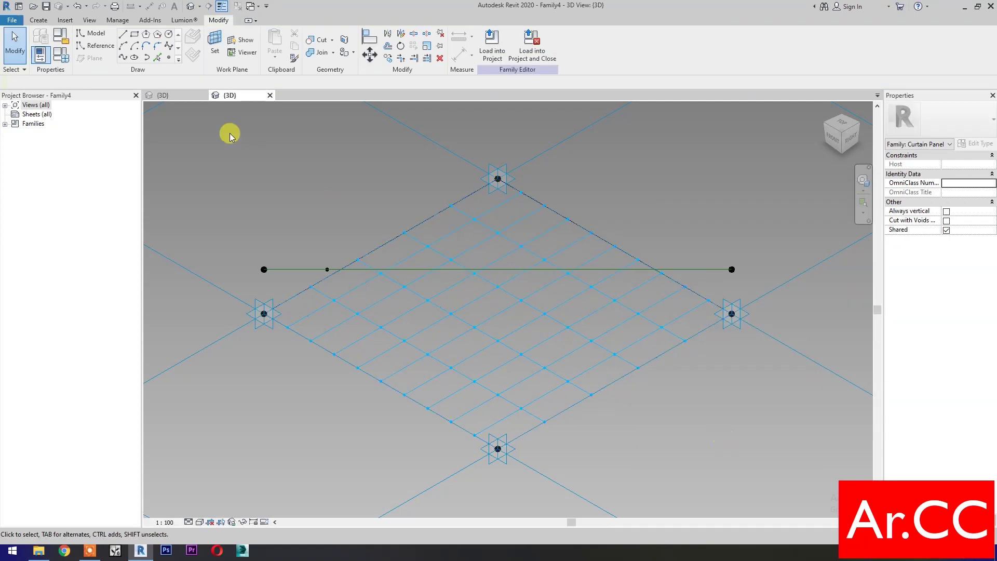
Step: Load the Adaptive Bifold Attractor family into the pattern-based host panel family and set its placement plane to Level 1
{"action": "left_click", "coordinate": [176, 95]}
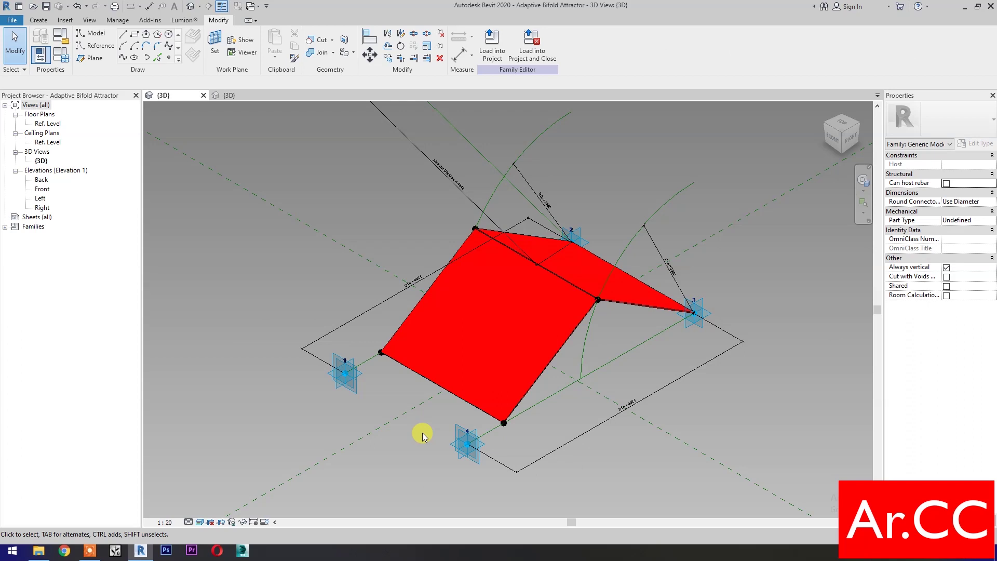
{"action": "left_click", "coordinate": [536, 64]}
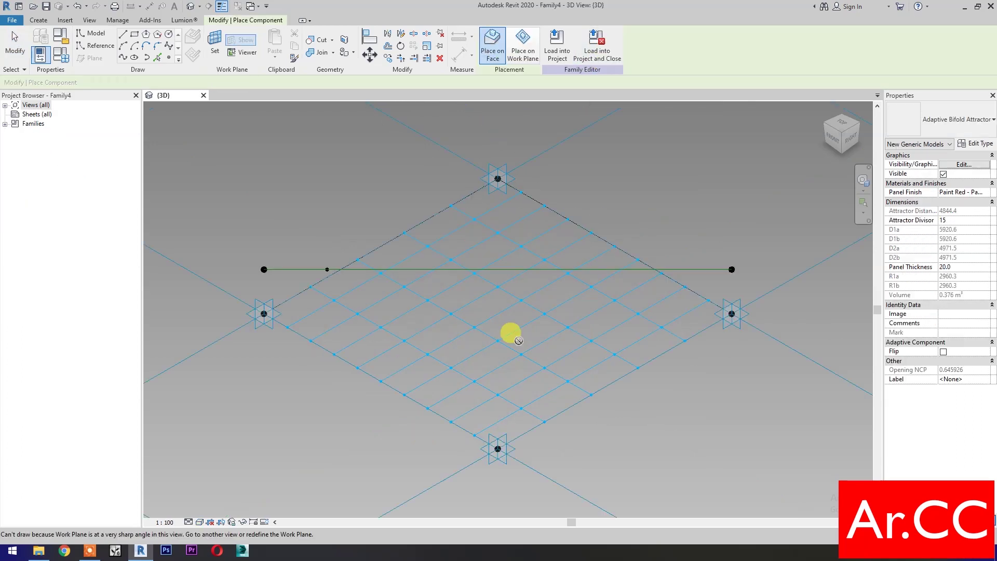
{"action": "left_click", "coordinate": [209, 82]}
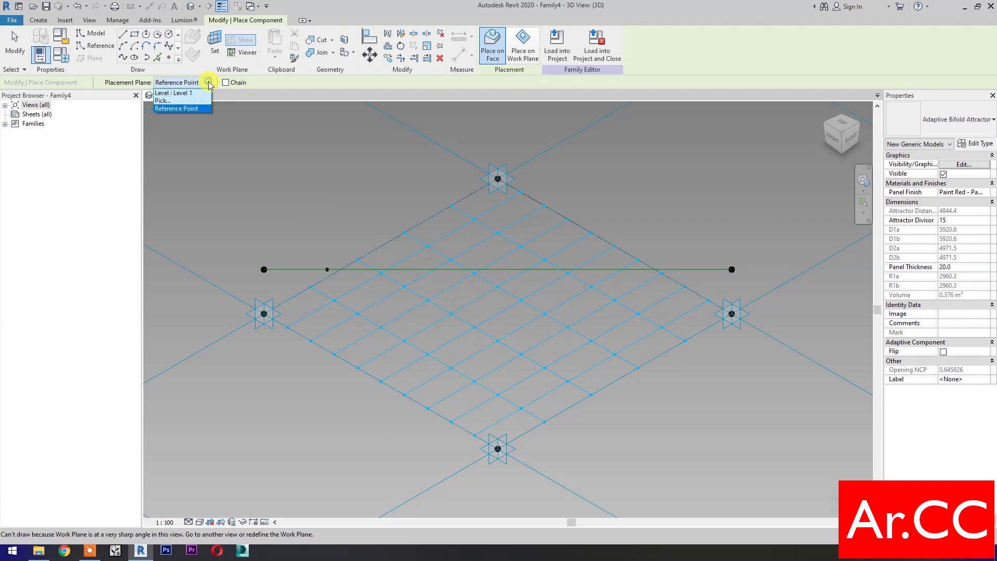
{"action": "left_click", "coordinate": [197, 95]}
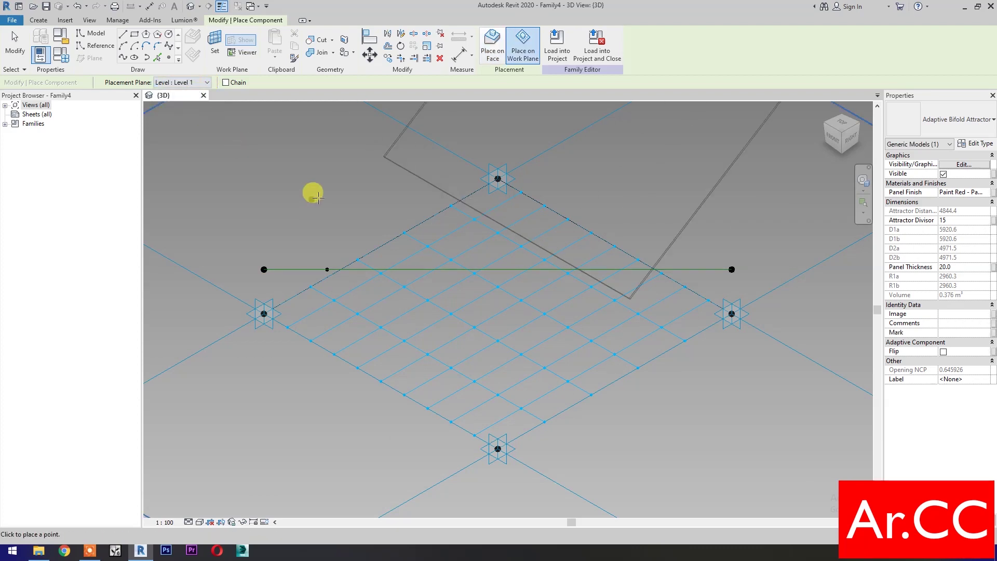
Step: Place one bifold panel on the face through four corner grid nodes and the attractor point, and set the visual style to Realistic
{"action": "left_click", "coordinate": [498, 55]}
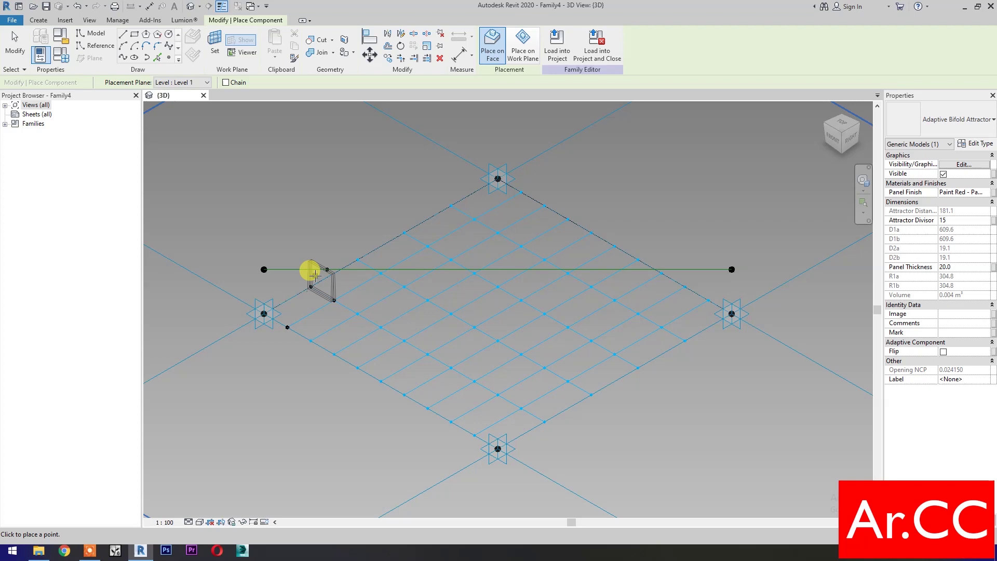
{"action": "left_click", "coordinate": [340, 242]}
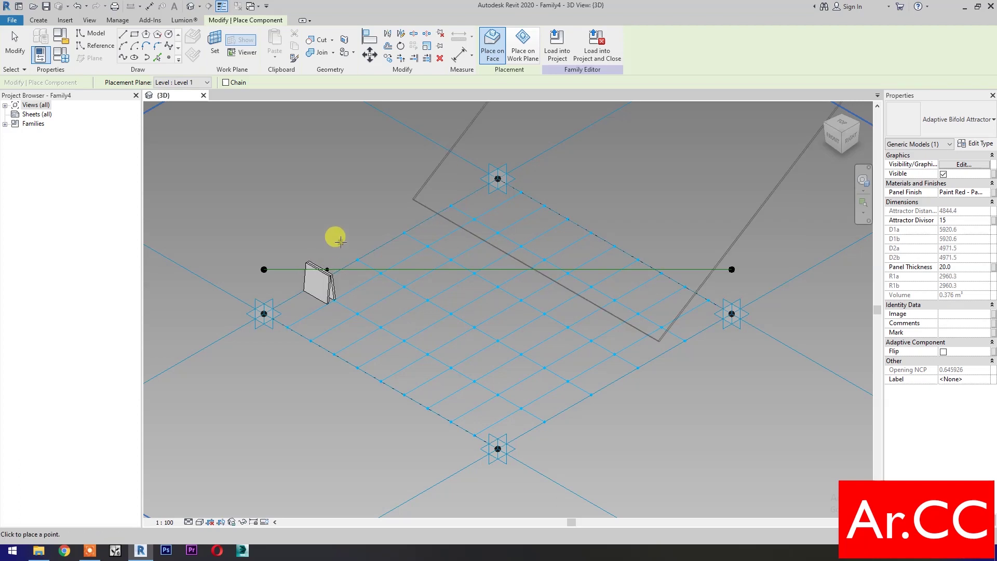
{"action": "key", "text": "Escape"}
{"action": "left_click", "coordinate": [200, 523]}
{"action": "left_click", "coordinate": [208, 502]}
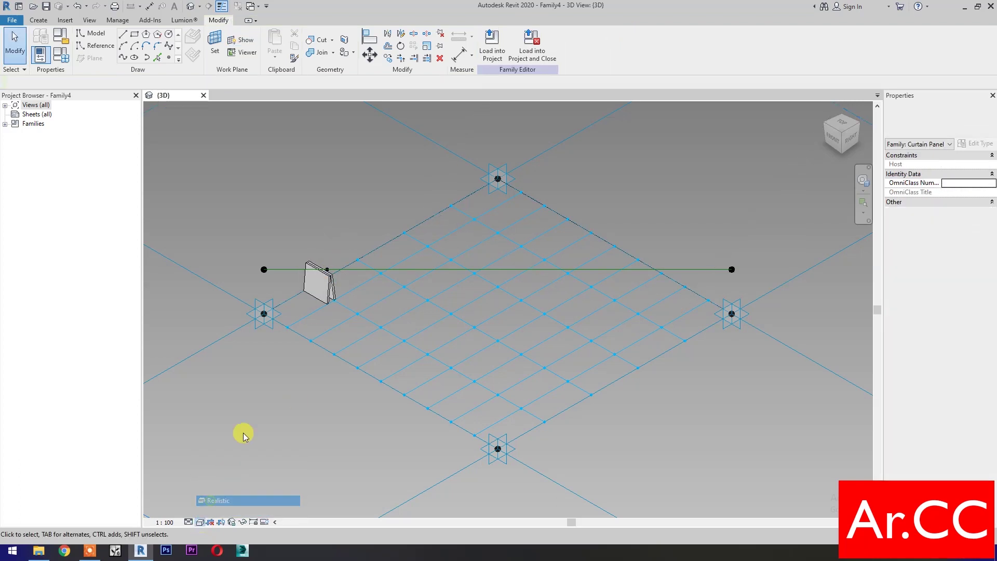
Step: Associate the placed panel's Attractor Divisor with a new instance parameter named Attractor Divisor
{"action": "left_click", "coordinate": [325, 294]}
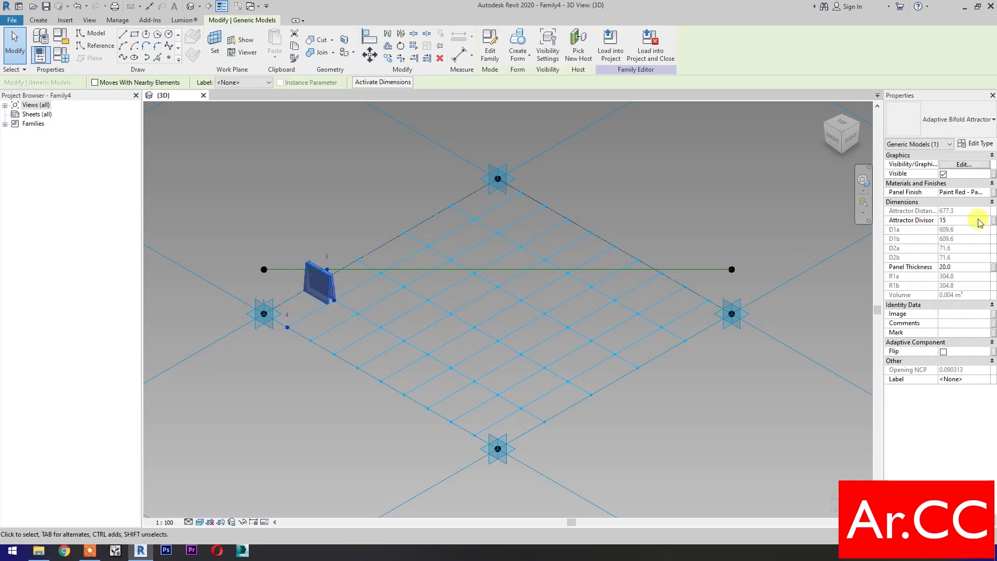
{"action": "left_click", "coordinate": [993, 220]}
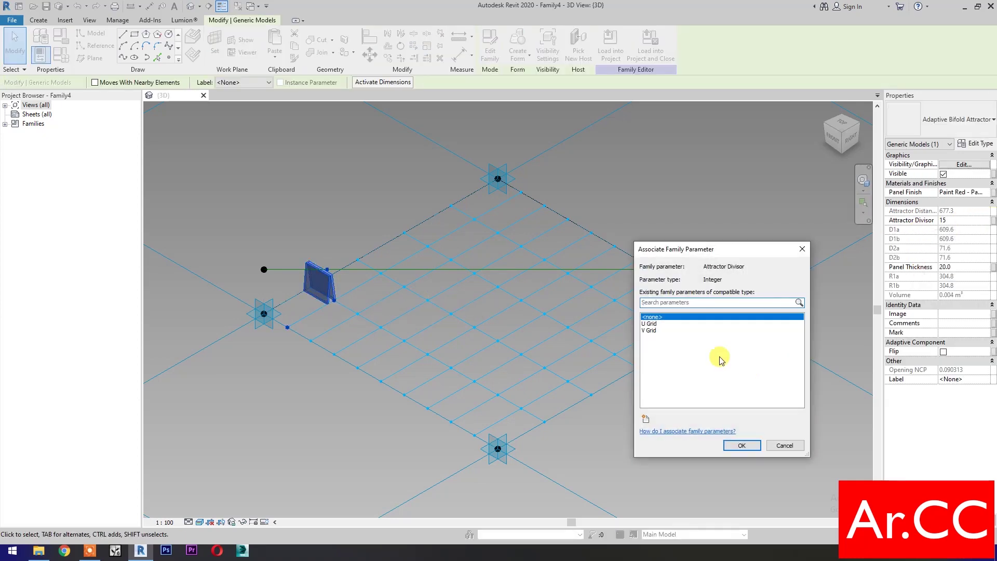
{"action": "left_click", "coordinate": [646, 416]}
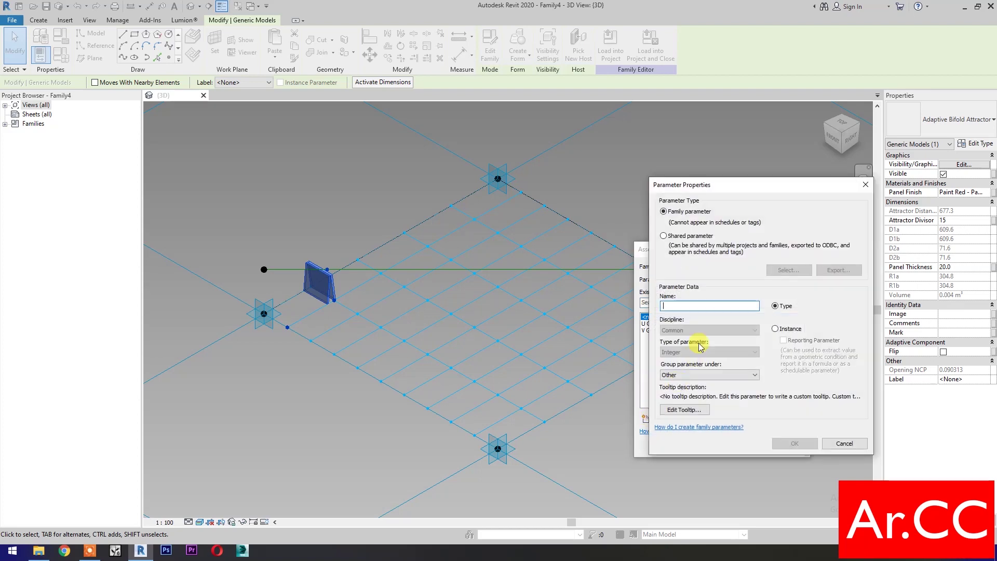
{"action": "left_click", "coordinate": [776, 329]}
{"action": "left_click", "coordinate": [710, 306]}
{"action": "type", "text": "Attractor Divisor"}
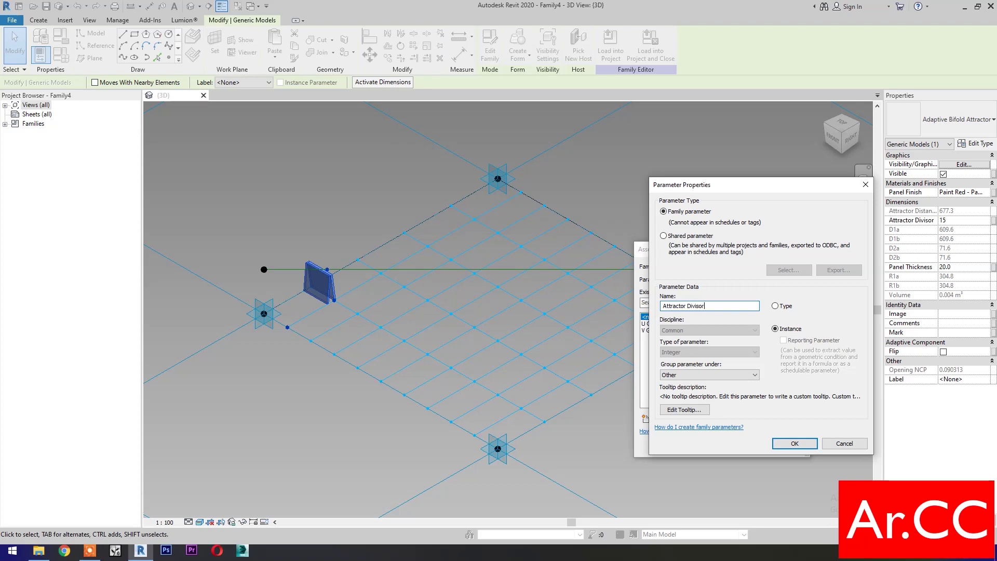
{"action": "left_click", "coordinate": [787, 444]}
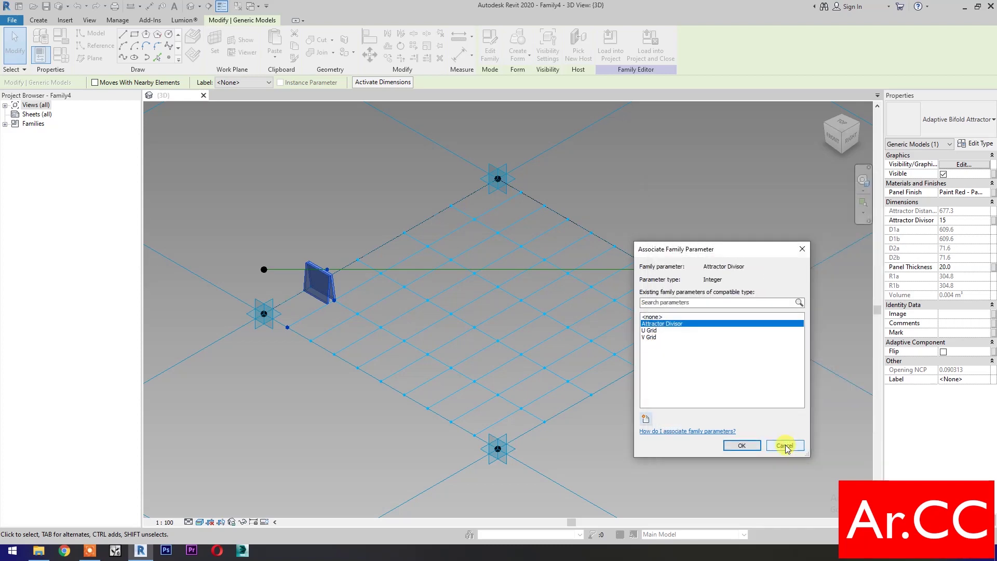
{"action": "left_click", "coordinate": [746, 445]}
Step: Associate the panel's Panel Thickness with a new instance parameter named Panel Thickness
{"action": "left_click", "coordinate": [992, 267]}
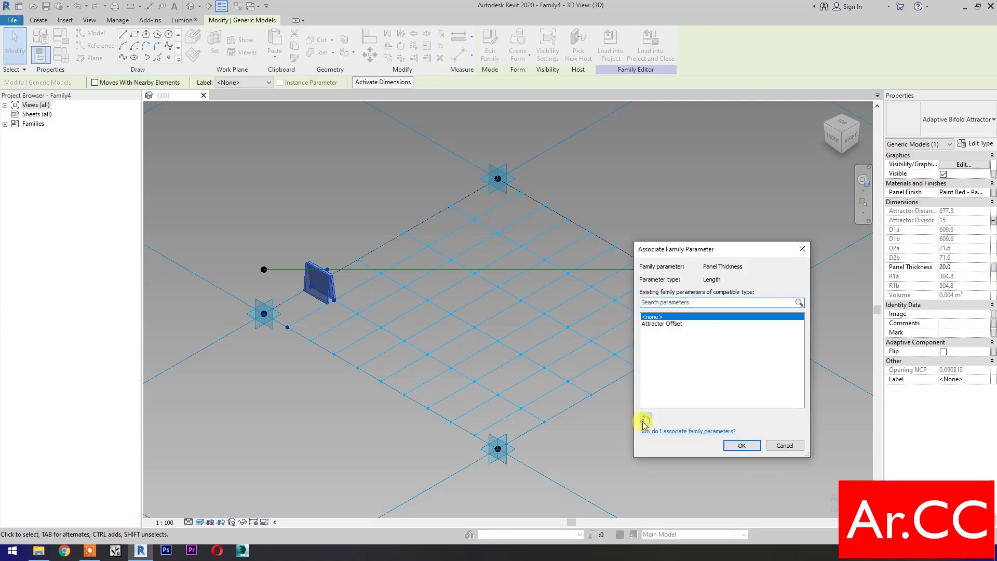
{"action": "left_click", "coordinate": [644, 419]}
{"action": "type", "text": "Panel Thickness"}
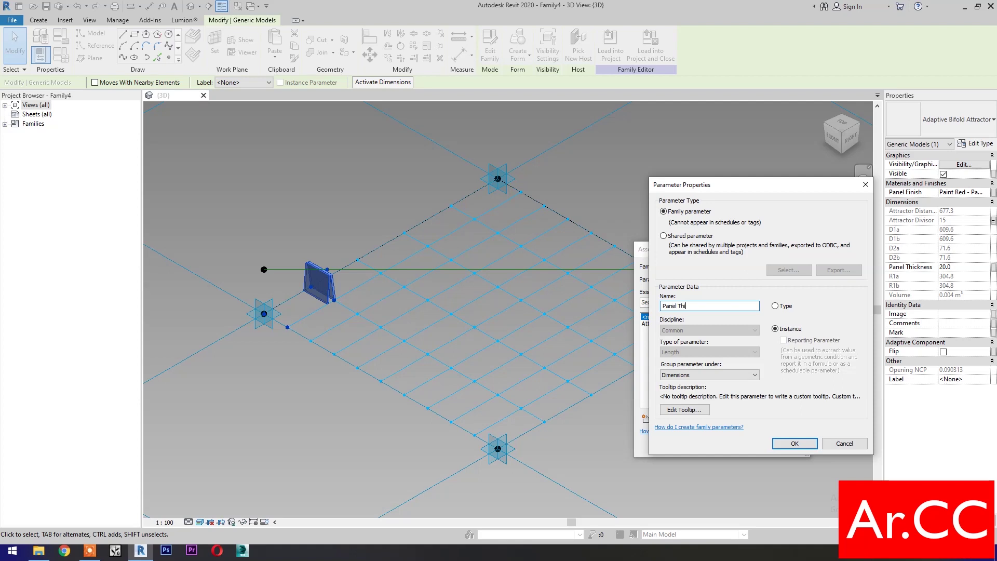
{"action": "left_click", "coordinate": [794, 442]}
{"action": "left_click", "coordinate": [728, 445]}
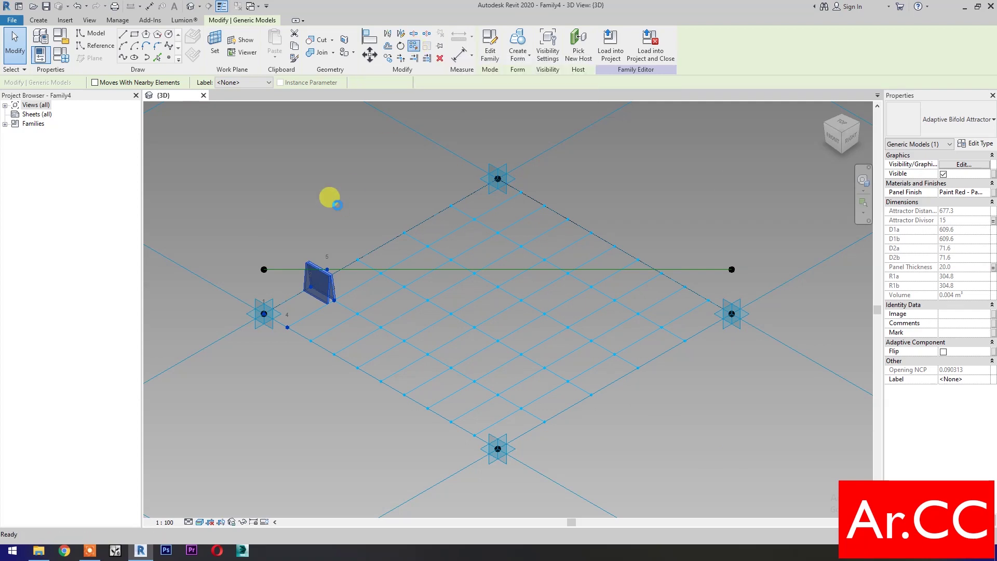
Step: Repeat the selected bifold panel across the whole divided surface
{"action": "left_click", "coordinate": [337, 205]}
{"action": "middle_click_drag", "start_coordinate": [338, 204], "coordinate": [423, 223]}
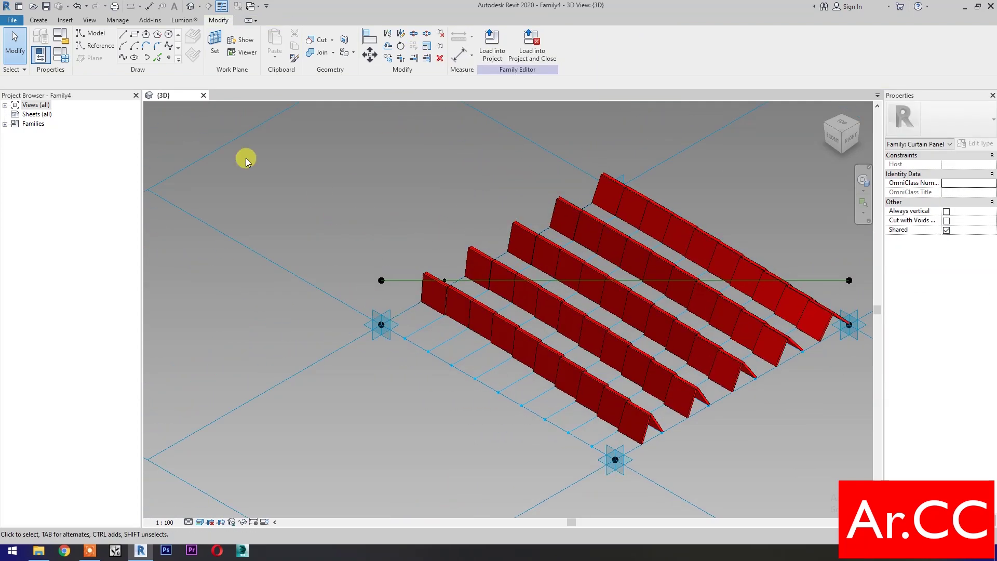
Step: Set the family's V Grid parameter to 15 and apply it
{"action": "left_click", "coordinate": [61, 54]}
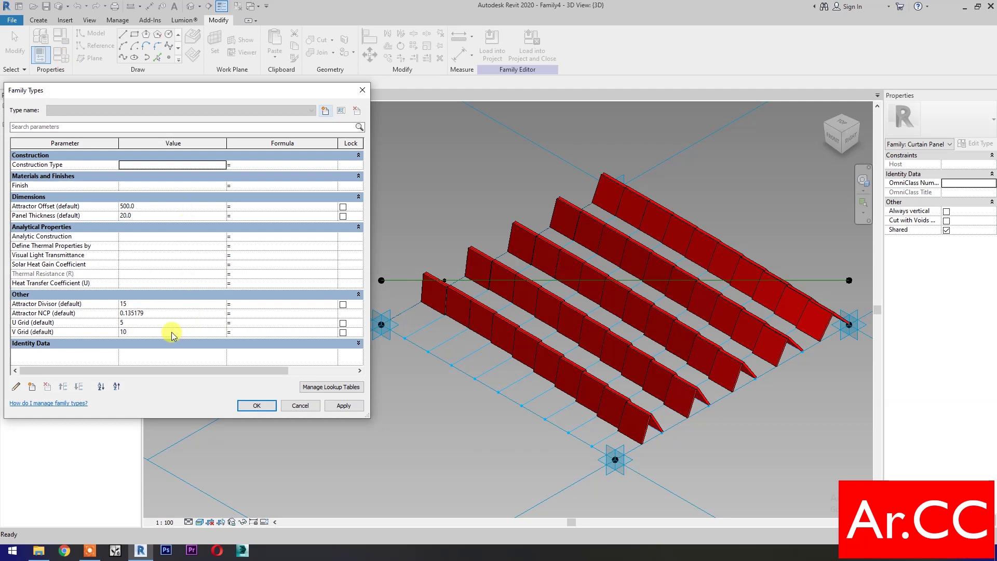
{"action": "left_click", "coordinate": [173, 332]}
{"action": "type", "text": "15"}
{"action": "left_click", "coordinate": [340, 405]}
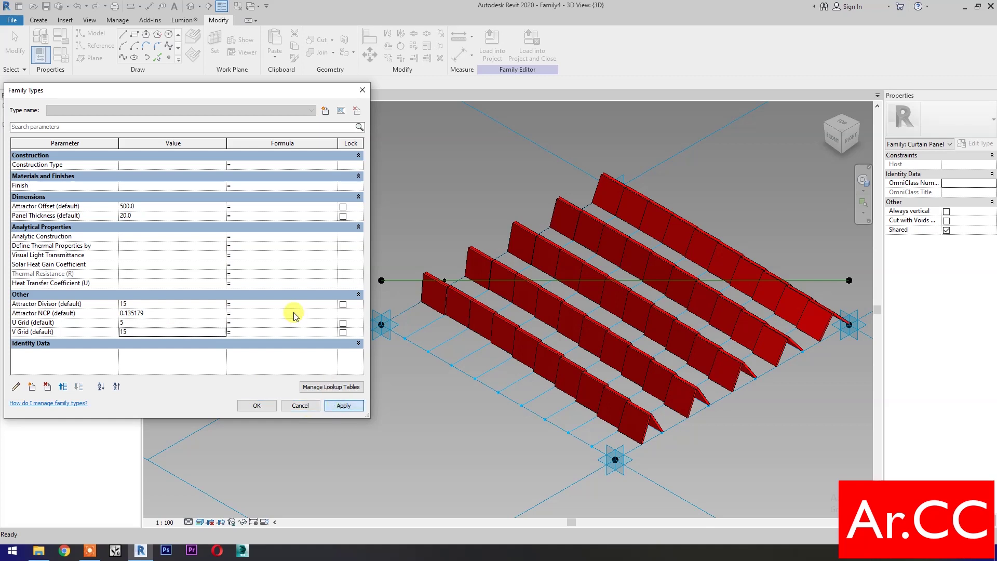
Step: Test the panel array with Attractor Divisor set to 10 and Attractor NCP set to 0.4
{"action": "left_click", "coordinate": [189, 305]}
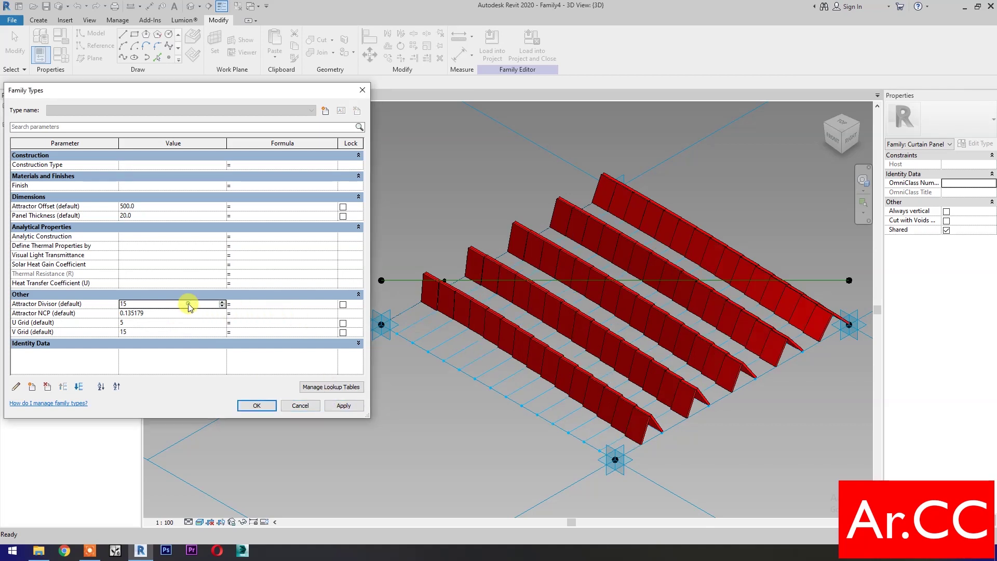
{"action": "type", "text": "10"}
{"action": "left_click", "coordinate": [343, 406]}
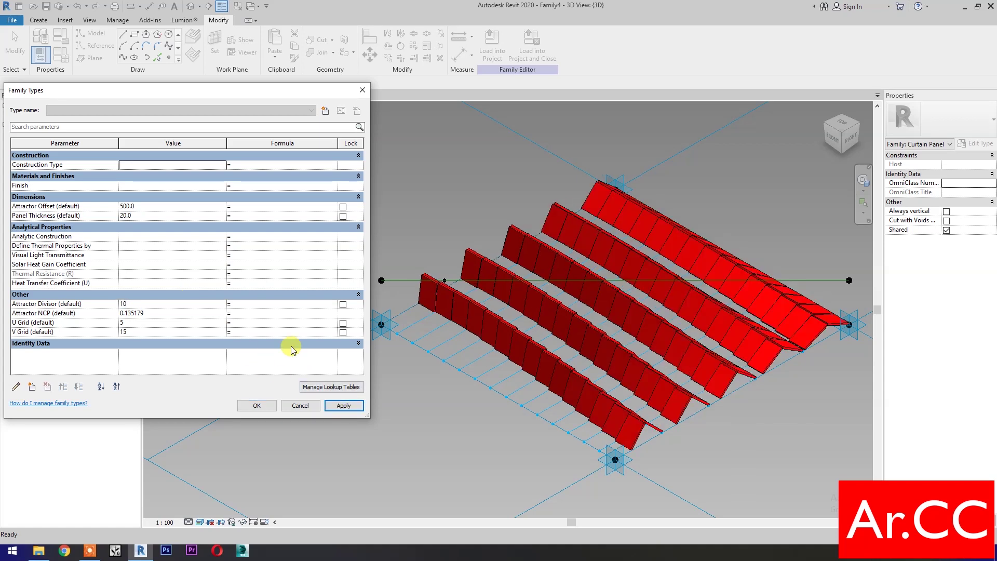
{"action": "left_click", "coordinate": [159, 314]}
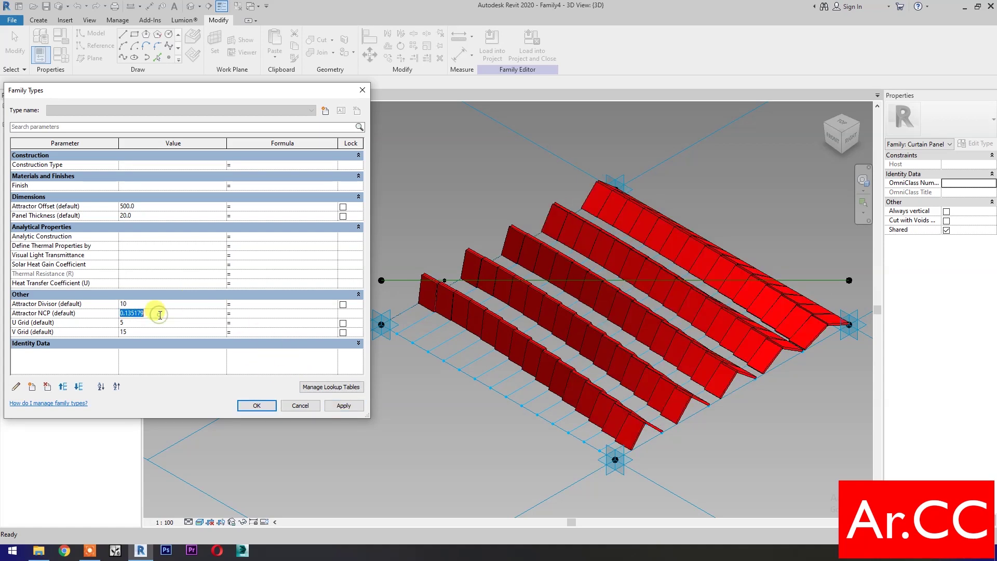
{"action": "type", "text": ".4"}
{"action": "left_click", "coordinate": [343, 405]}
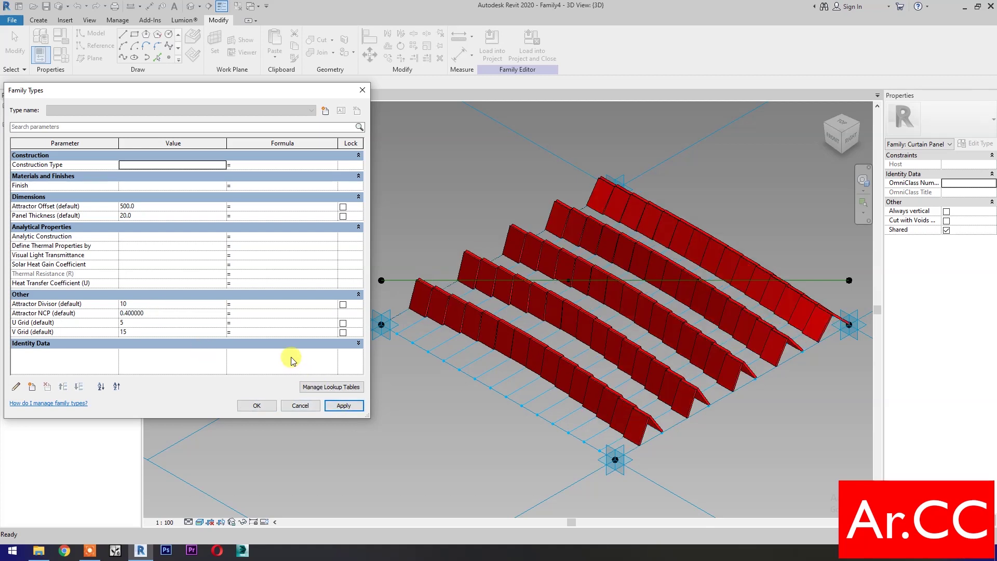
Step: Set the family's Attractor Divisor to 7 and its U Grid to 3, applying each change
{"action": "left_click", "coordinate": [174, 305]}
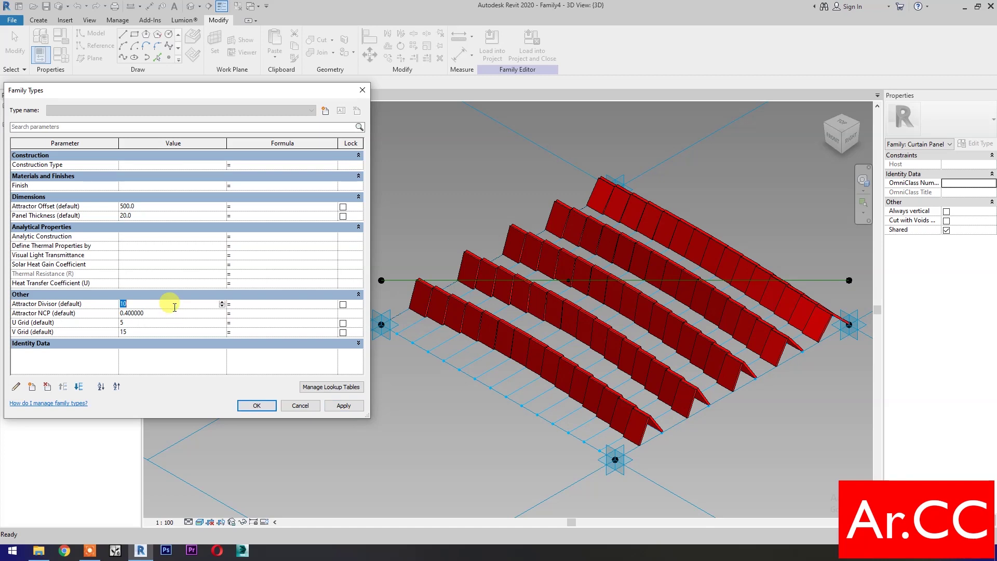
{"action": "type", "text": "7"}
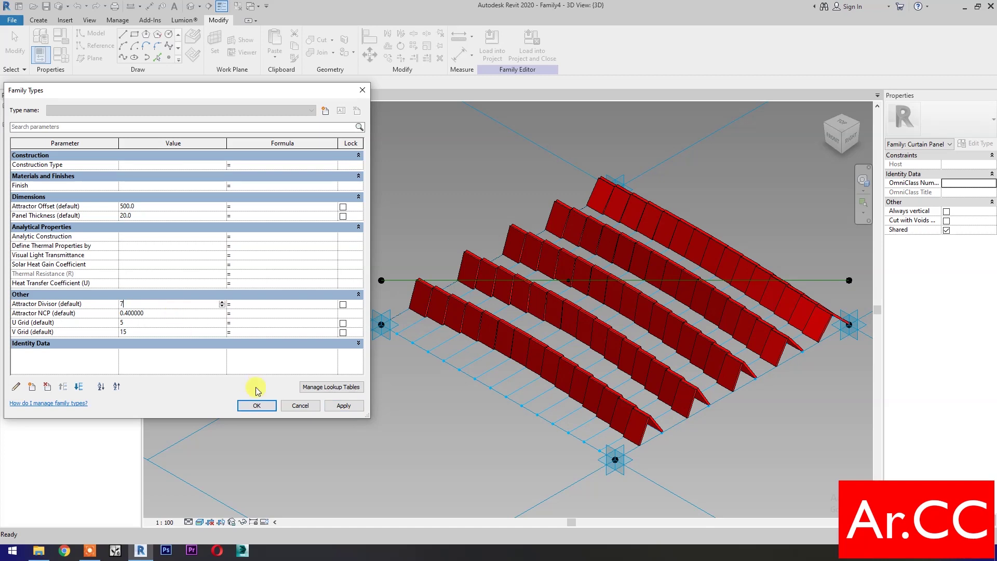
{"action": "left_click", "coordinate": [338, 406]}
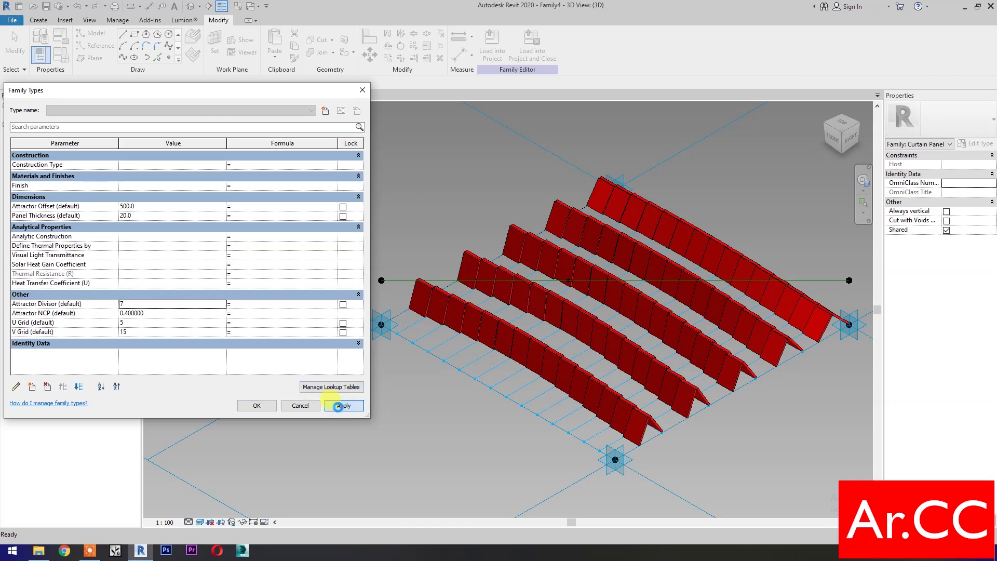
{"action": "left_click", "coordinate": [338, 407]}
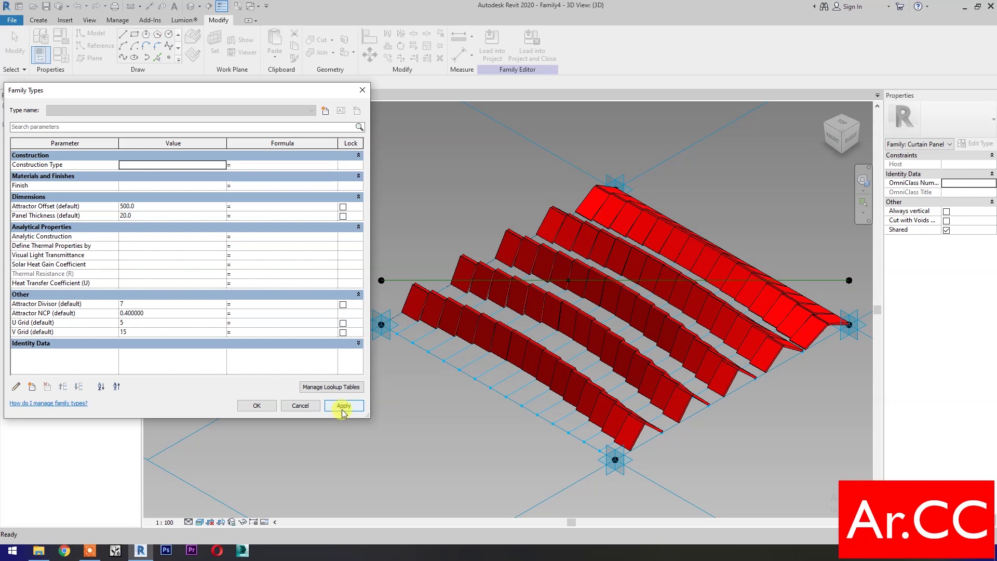
{"action": "left_click", "coordinate": [161, 324]}
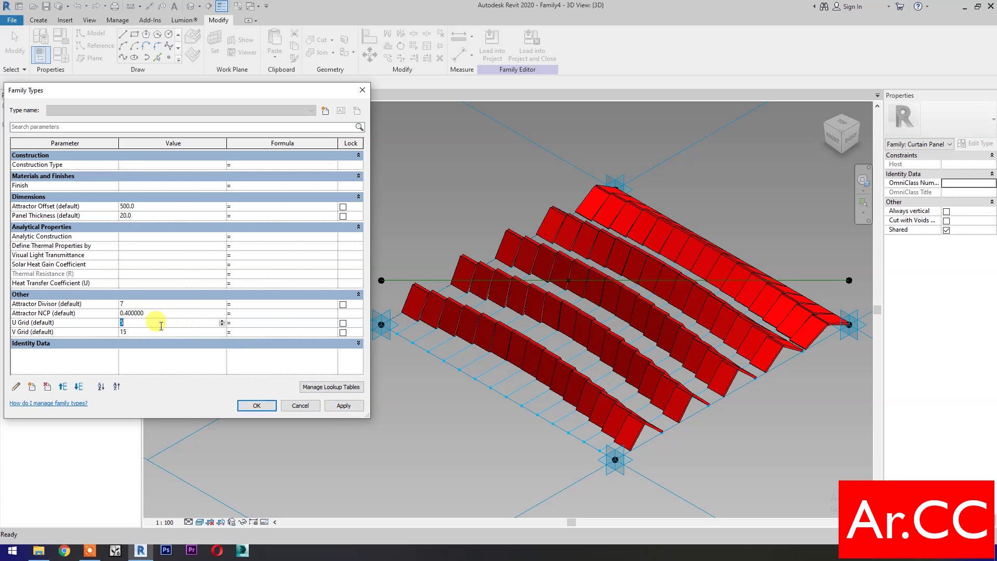
{"action": "left_click", "coordinate": [340, 406]}
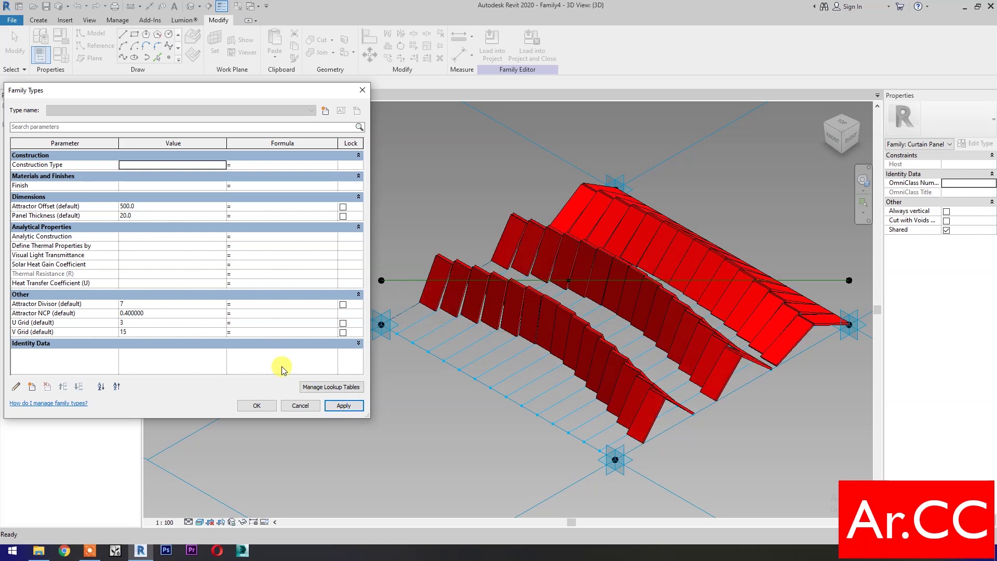
Step: Set Attractor NCP to 0.6 to move the attractor point along its line, and accept the family parameter values
{"action": "left_click", "coordinate": [167, 314]}
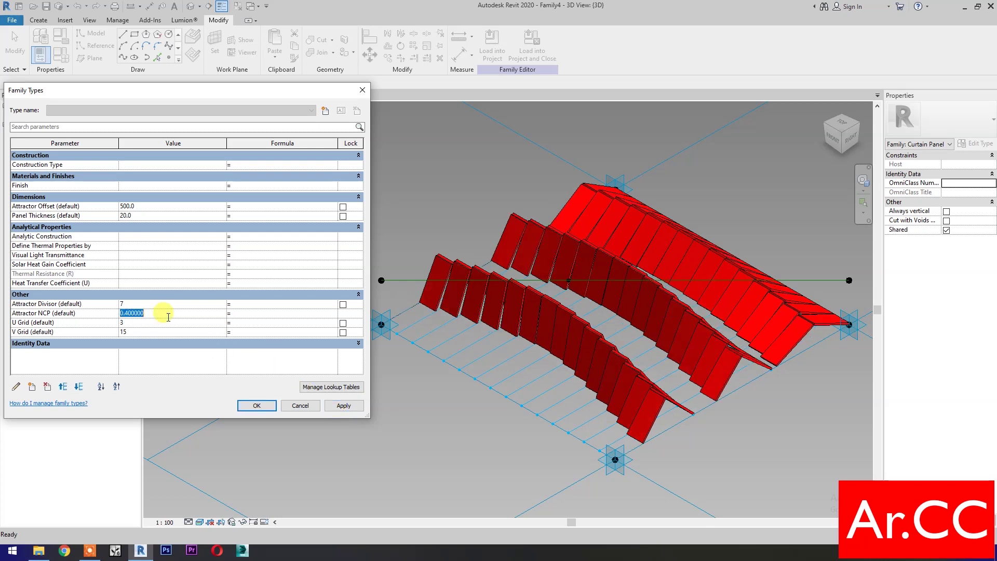
{"action": "type", "text": ".6"}
{"action": "left_click", "coordinate": [344, 406]}
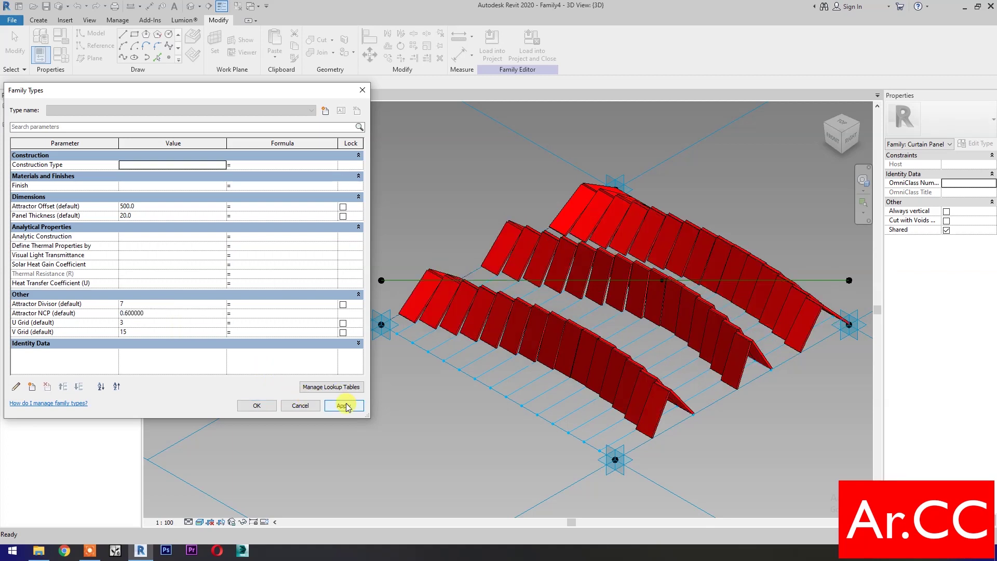
{"action": "left_click", "coordinate": [248, 407]}
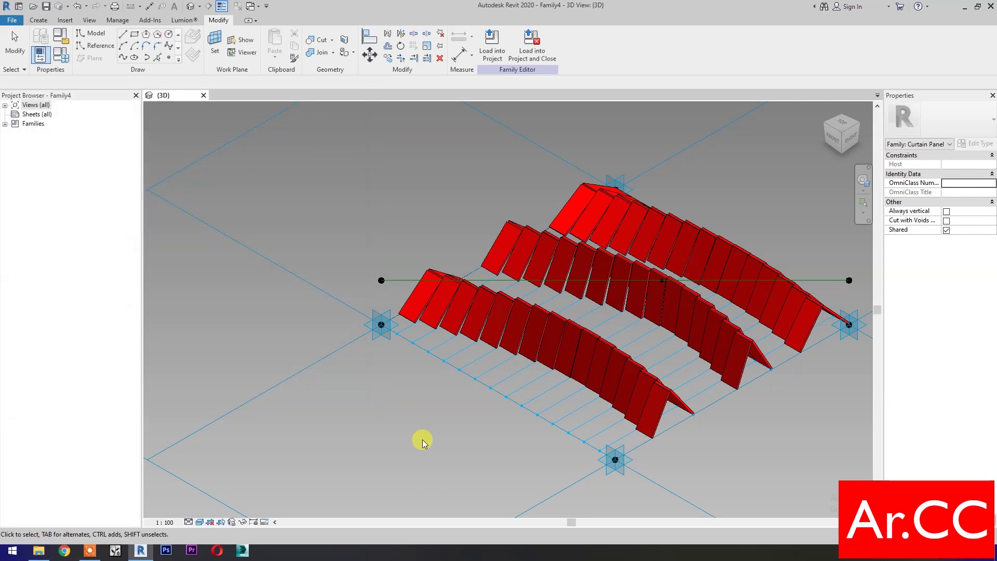